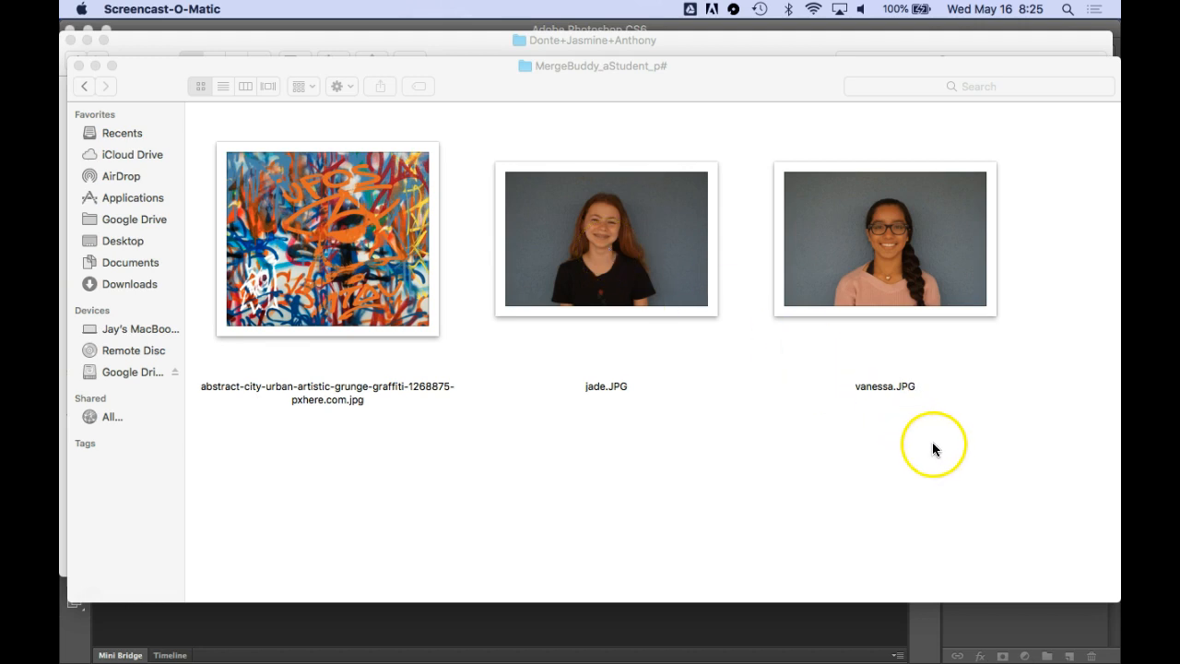
Open the graffiti image, jade.JPG and vanessa.JPG together in Adobe Photoshop CS6
{"action": "left_click_drag", "start_coordinate": [961, 440], "coordinate": [308, 232]}
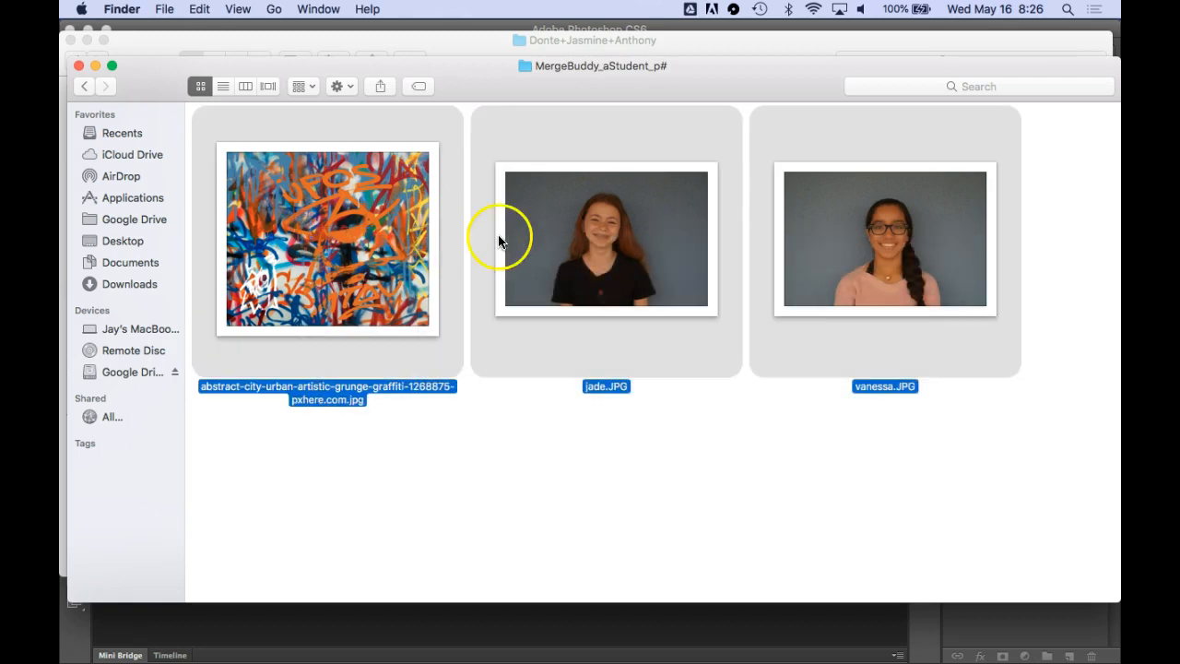
{"action": "right_click", "coordinate": [550, 245]}
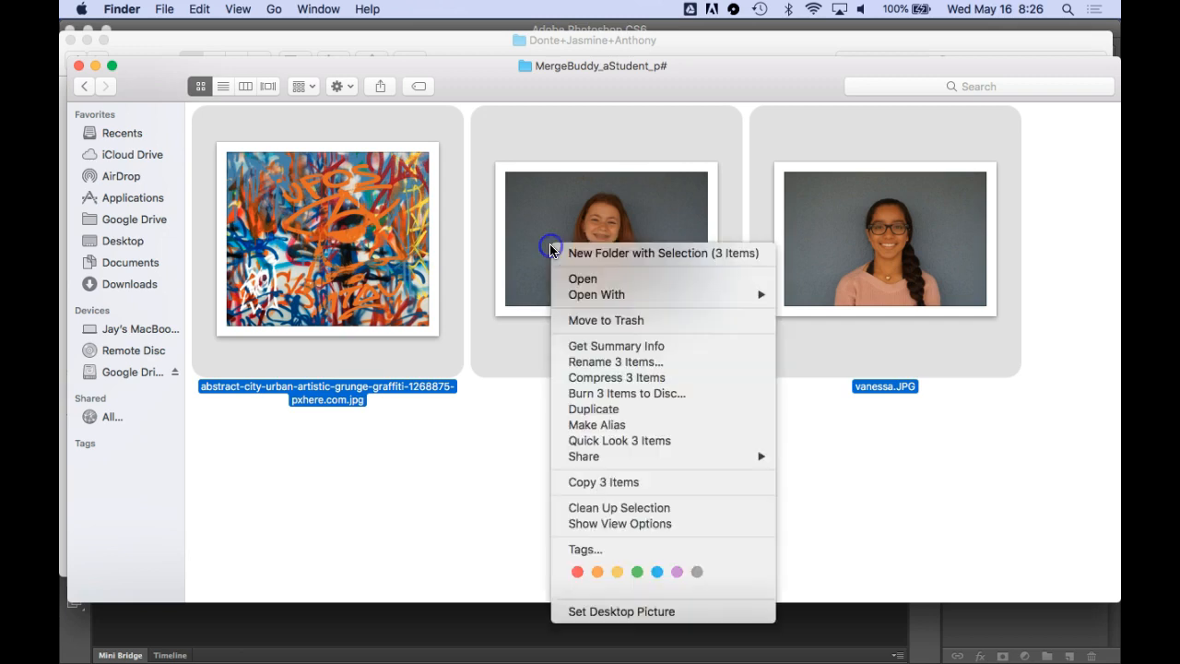
{"action": "mouse_move", "coordinate": [642, 295]}
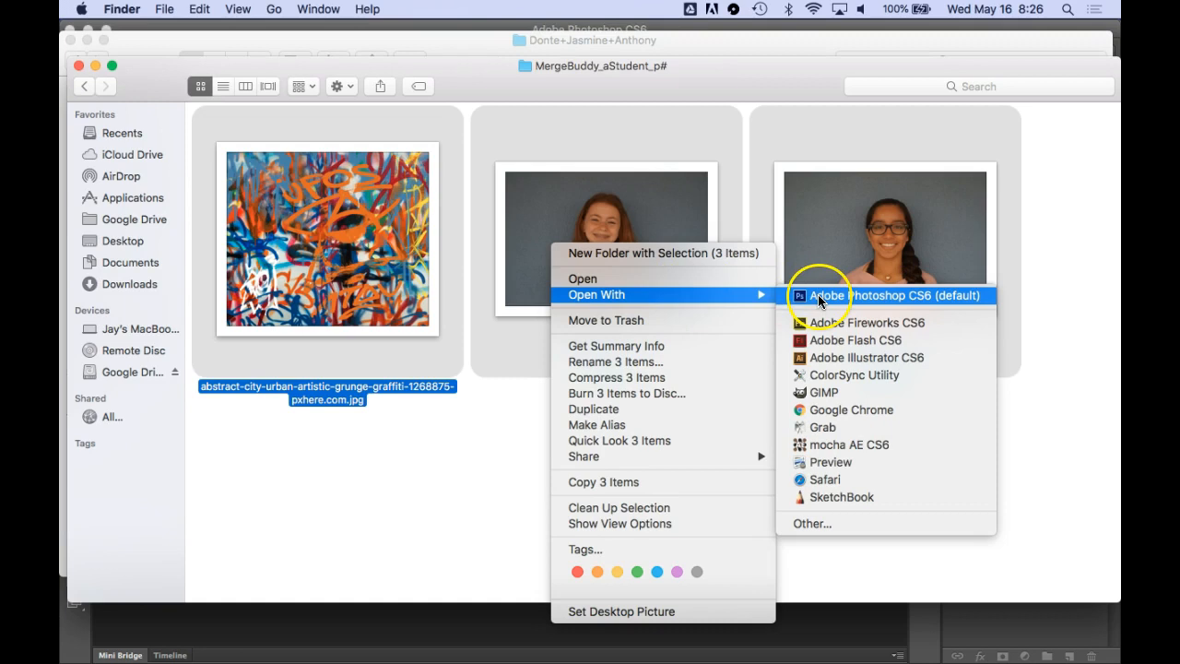
{"action": "left_click", "coordinate": [914, 296]}
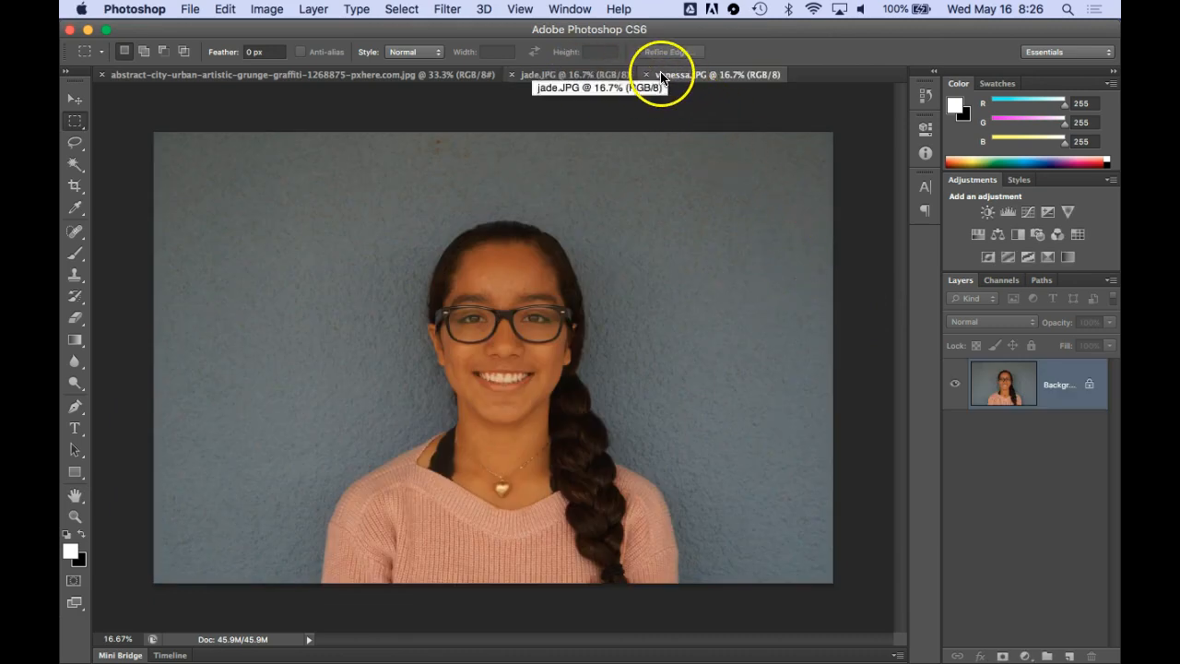
Crop the graffiti image to a wide landscape shape by trimming its upper edge slightly and its lower edge more
{"action": "left_click", "coordinate": [420, 75]}
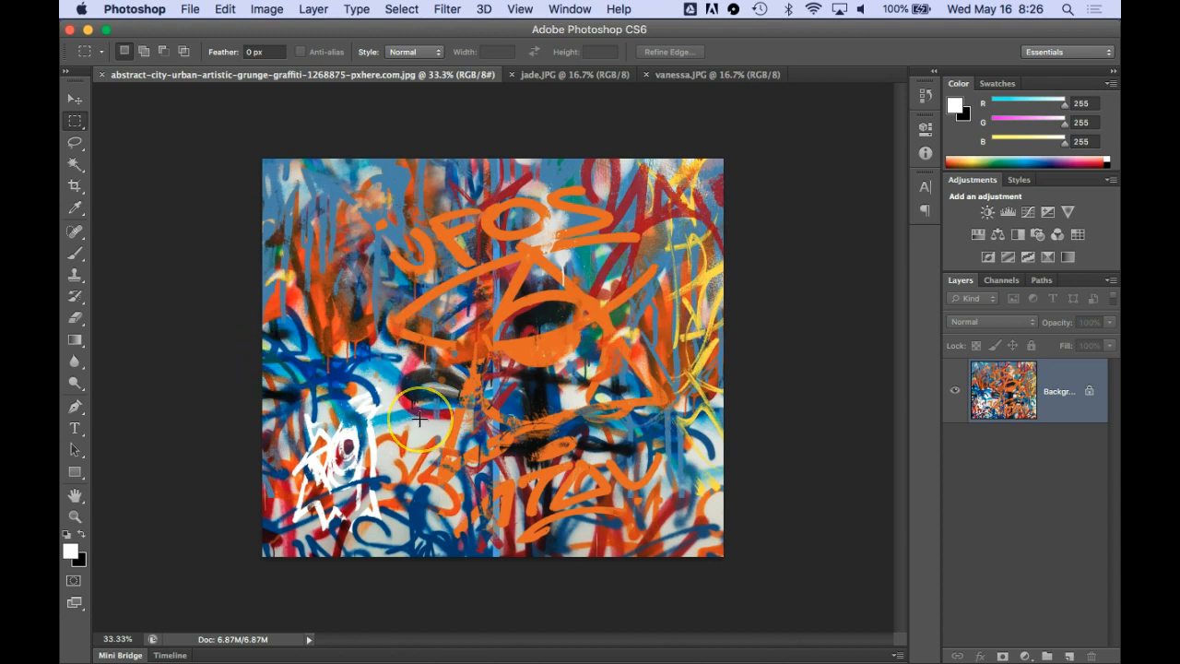
{"action": "key", "text": "c"}
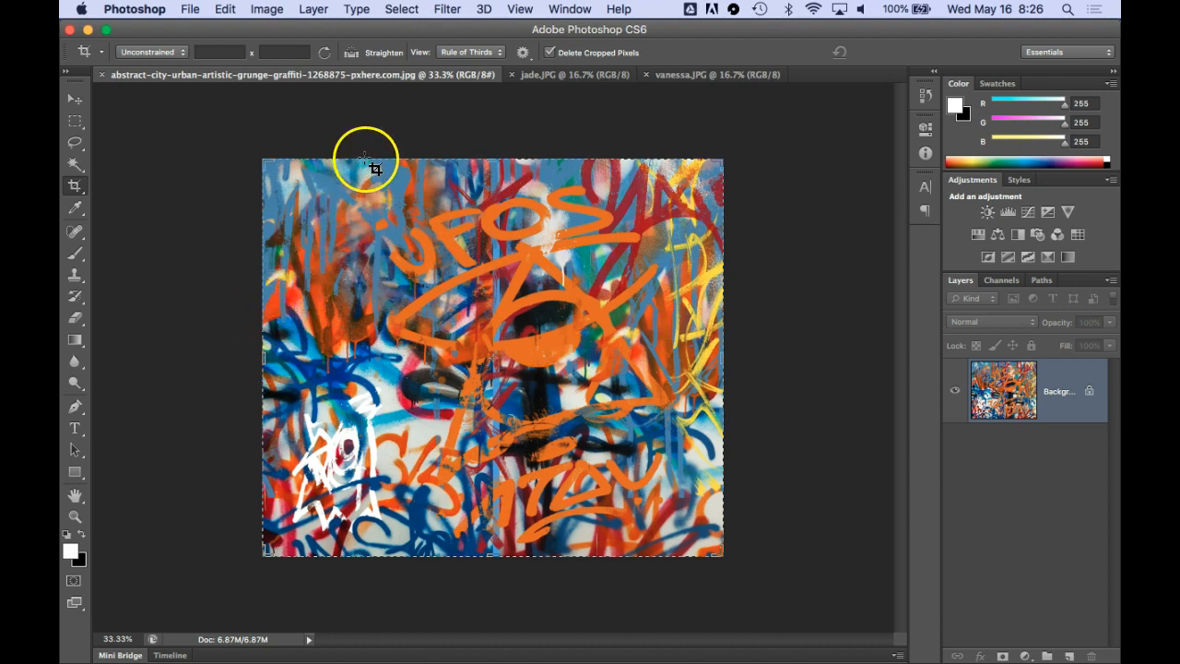
{"action": "left_click_drag", "start_coordinate": [365, 157], "coordinate": [368, 171]}
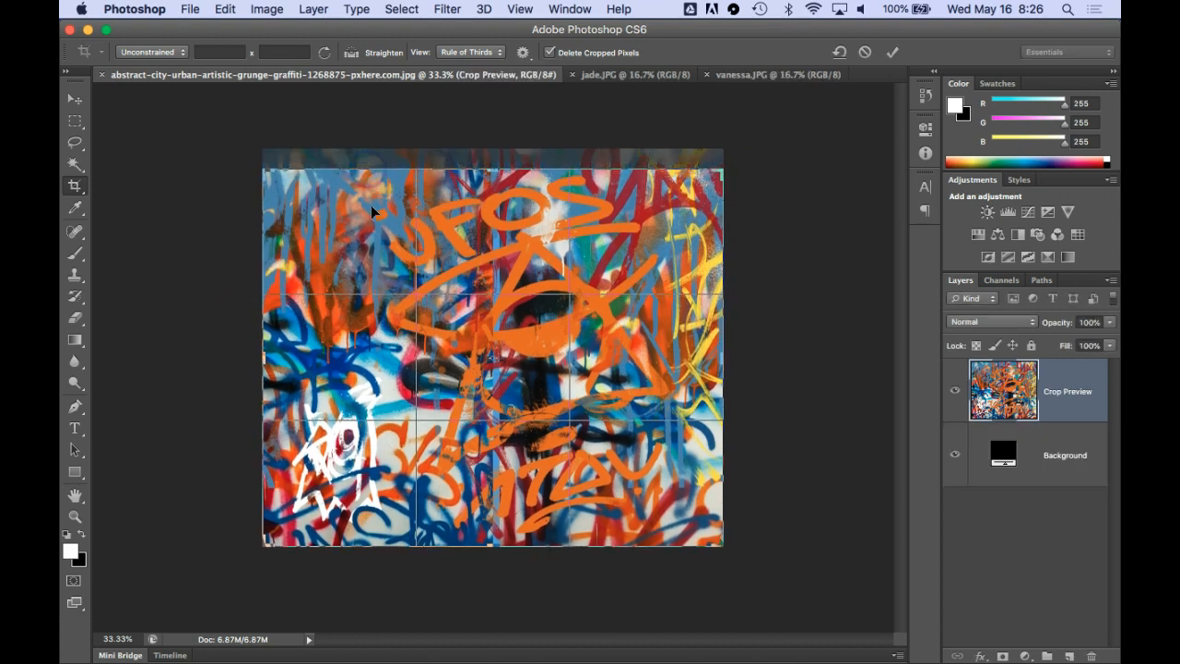
{"action": "left_click_drag", "start_coordinate": [448, 544], "coordinate": [449, 497]}
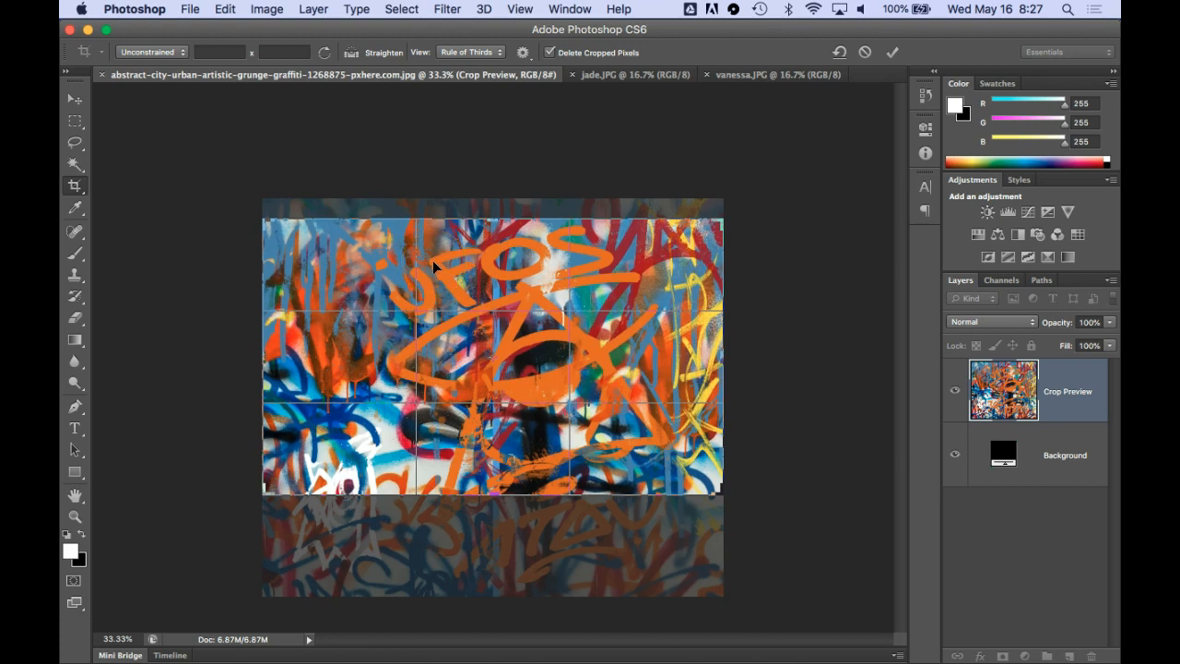
{"action": "key", "text": "Return"}
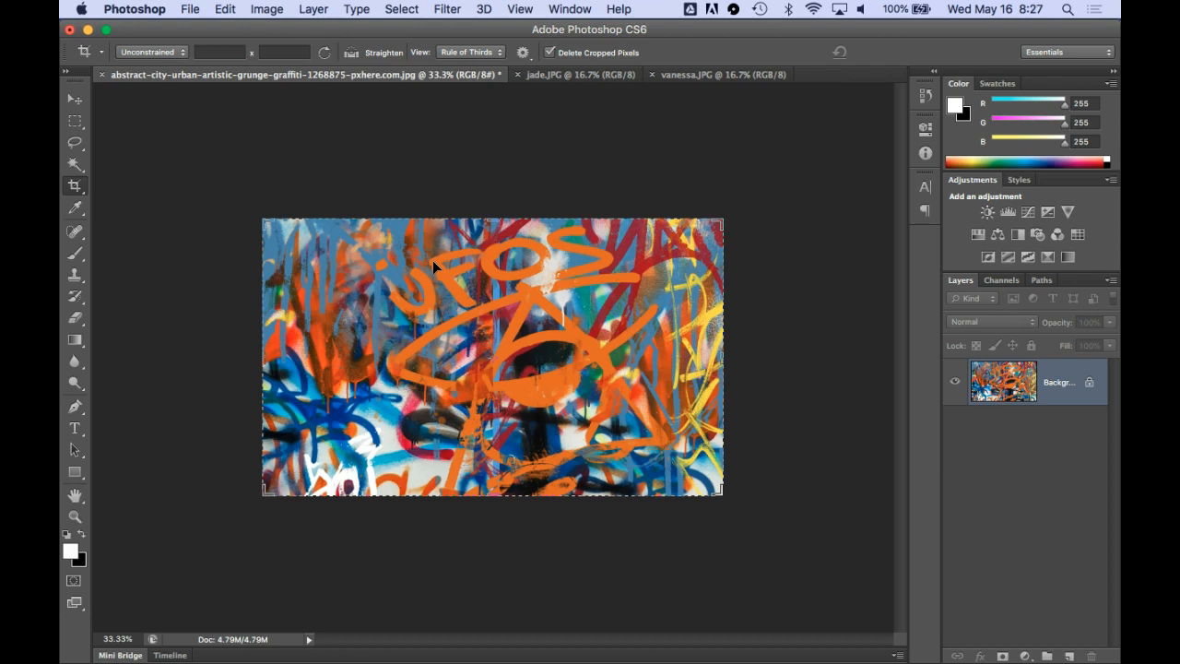
{"action": "key", "text": "m"}
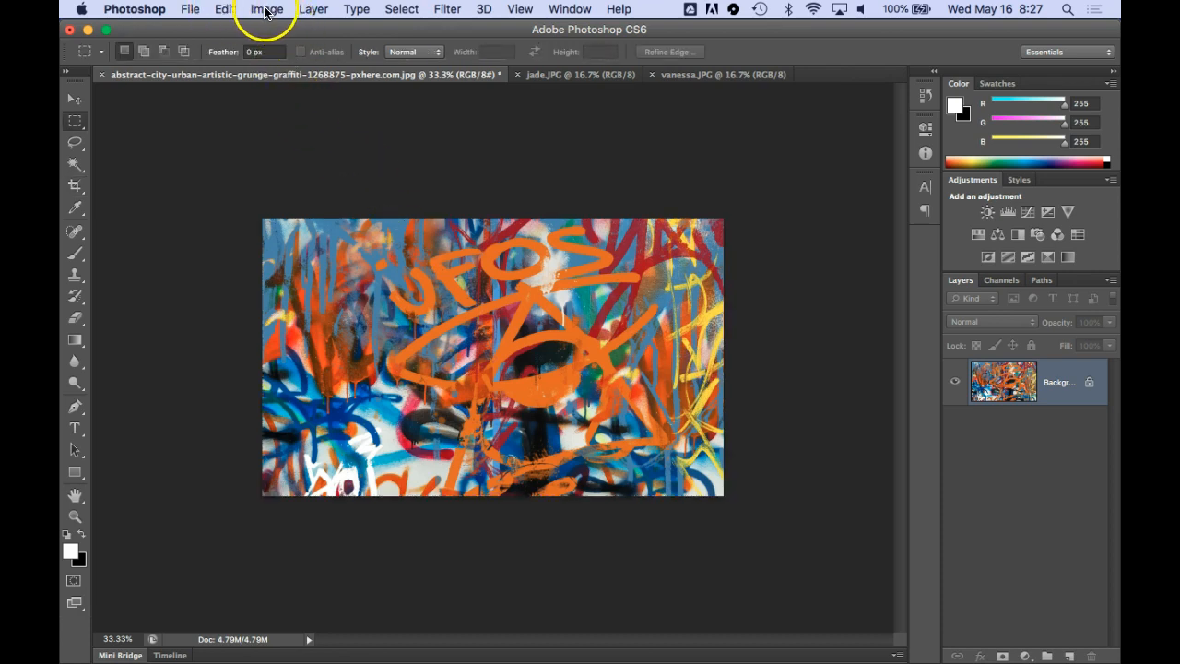
Save the cropped graffiti image in Photoshop format as MergeBuddy_aStudent_p#.psd in the MergeBuddy_aStudent_p# folder
{"action": "left_click", "coordinate": [191, 8]}
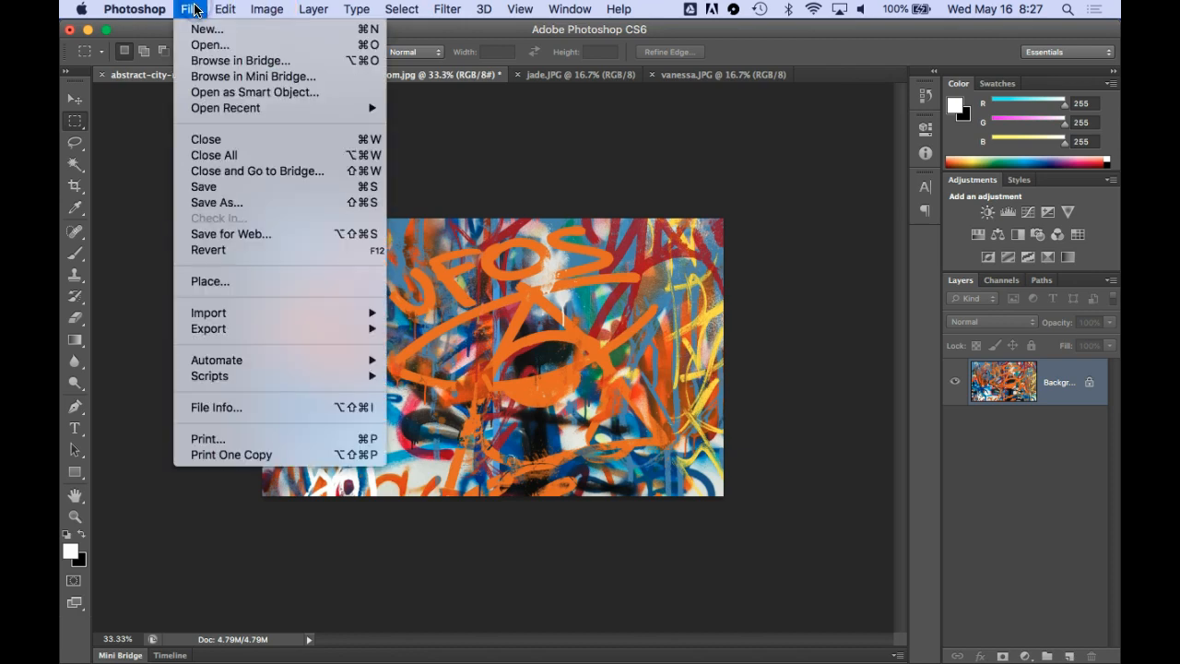
{"action": "left_click", "coordinate": [218, 202]}
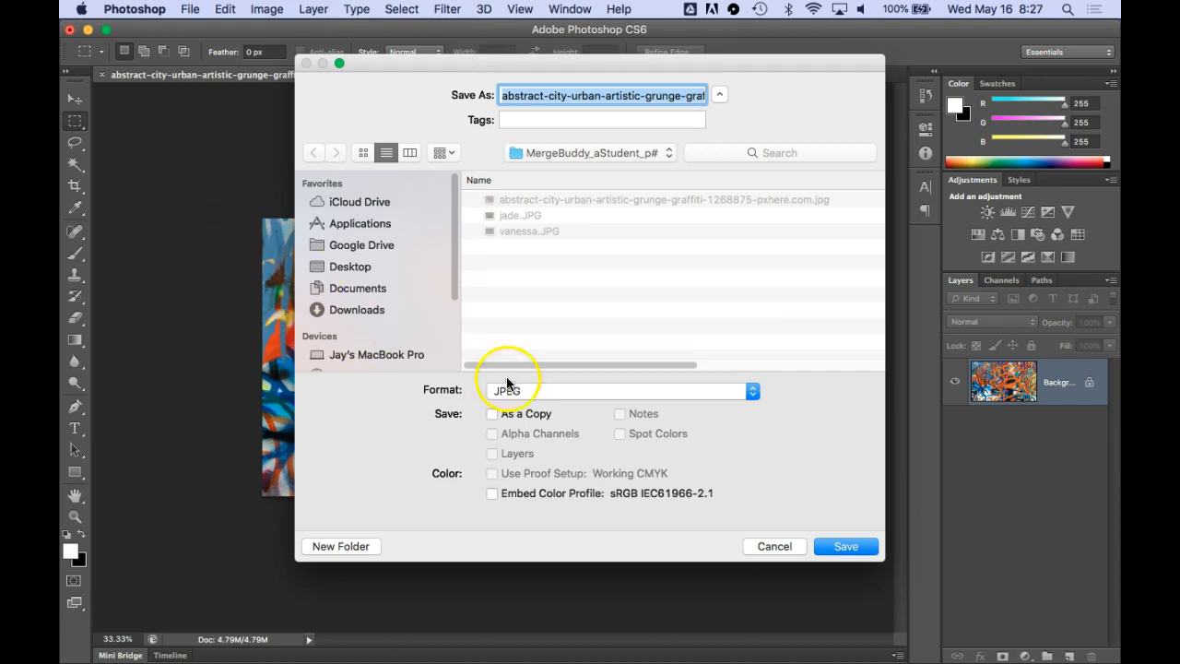
{"action": "left_click", "coordinate": [525, 395]}
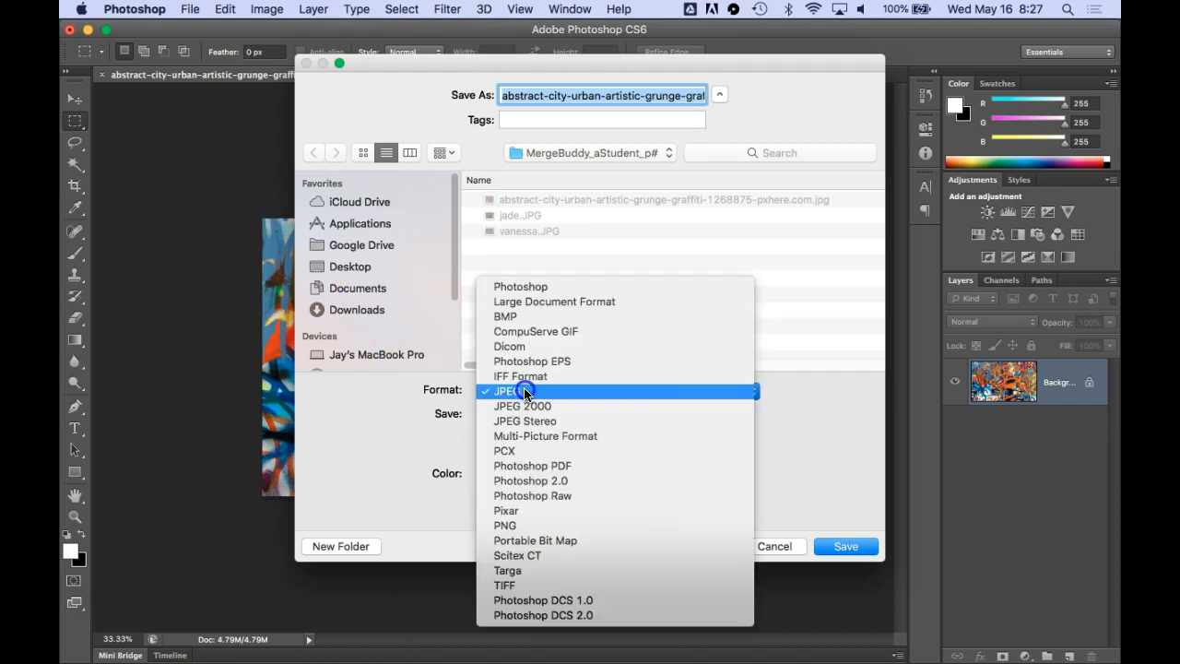
{"action": "left_click", "coordinate": [522, 292]}
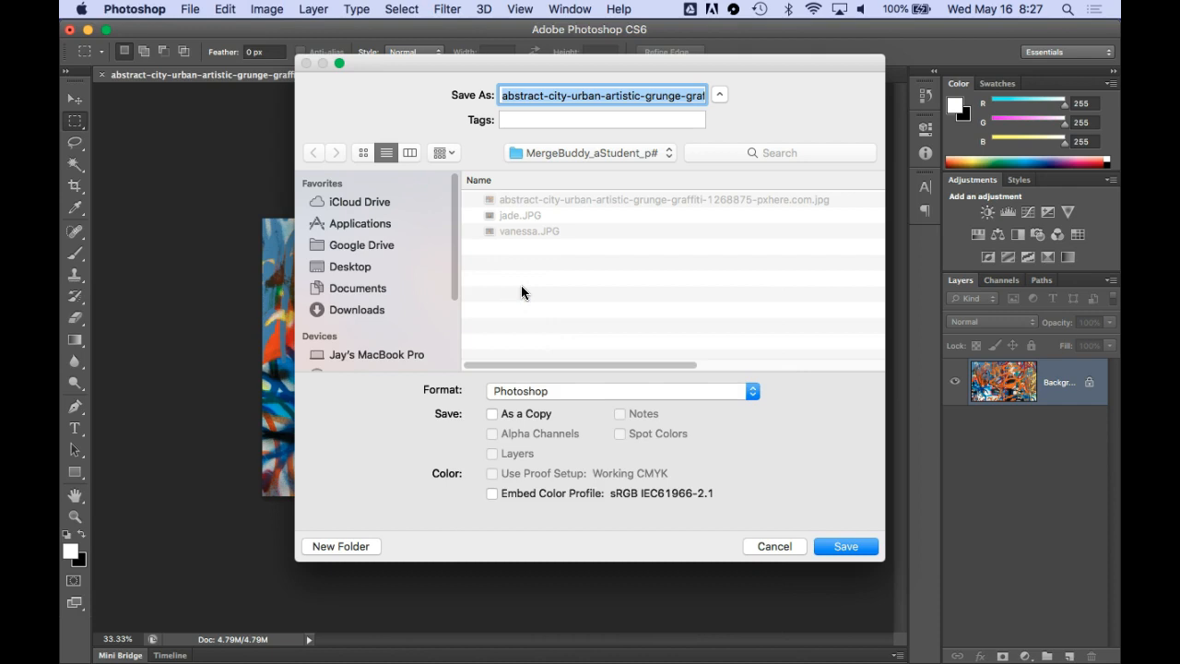
{"action": "type", "text": "Merg"}
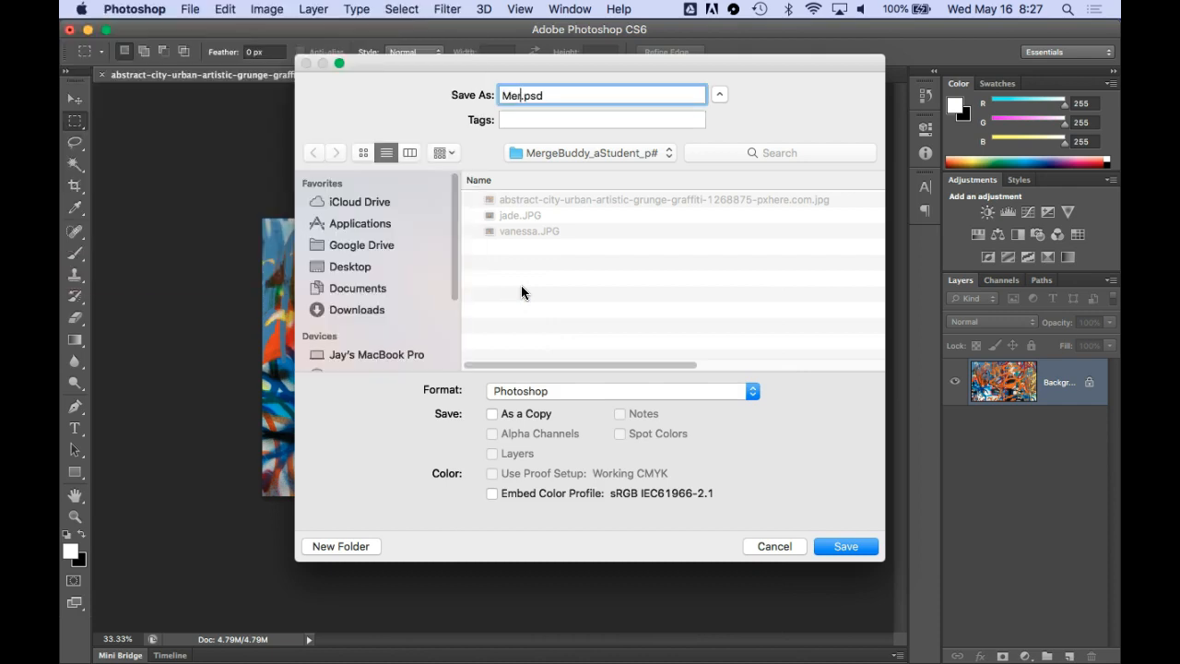
{"action": "type", "text": "eBuddy_aStudent"}
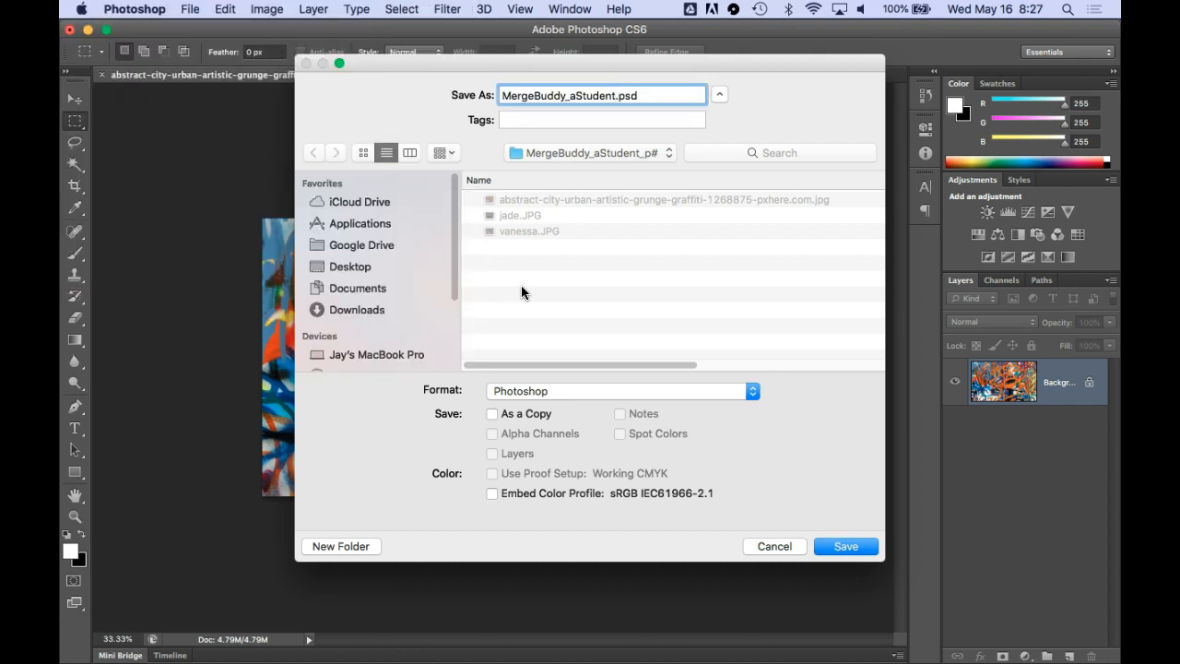
{"action": "type", "text": "_p#"}
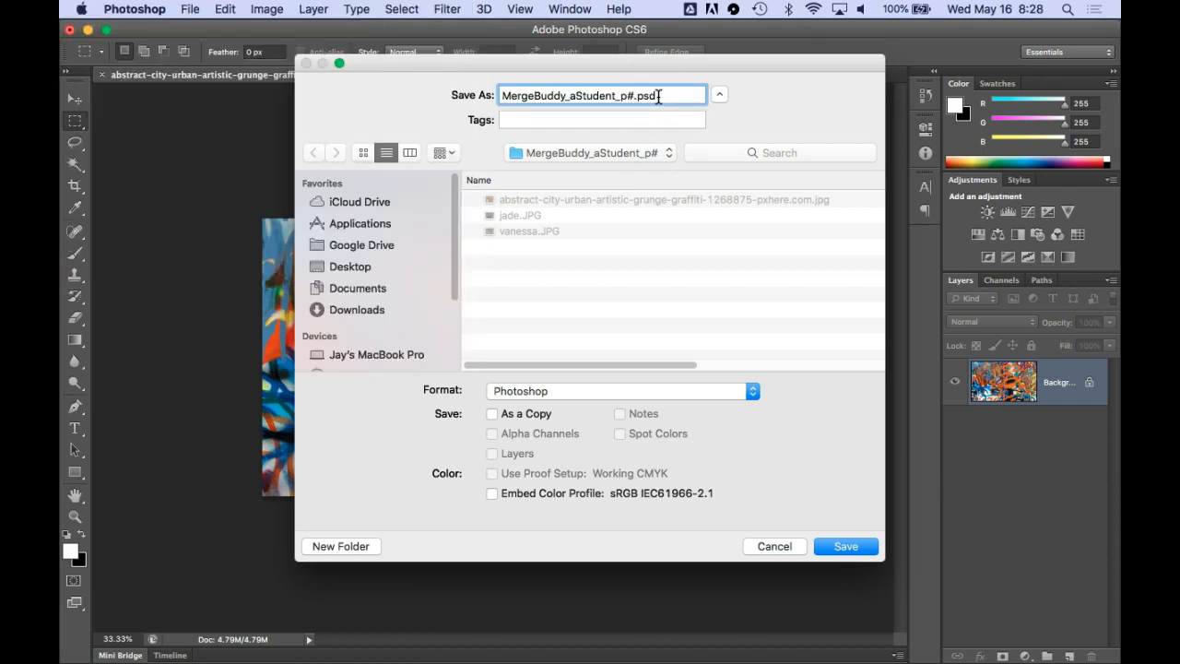
{"action": "left_click", "coordinate": [842, 546]}
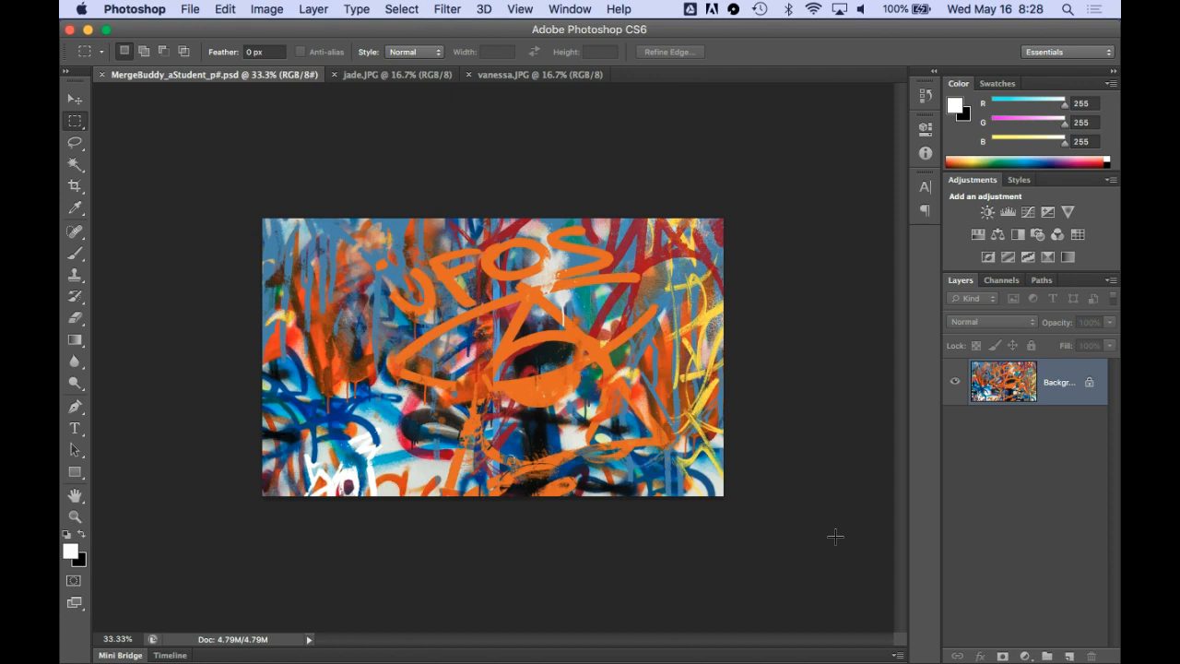
Select the entire jade.JPG image and copy it
{"action": "key", "text": "super+0"}
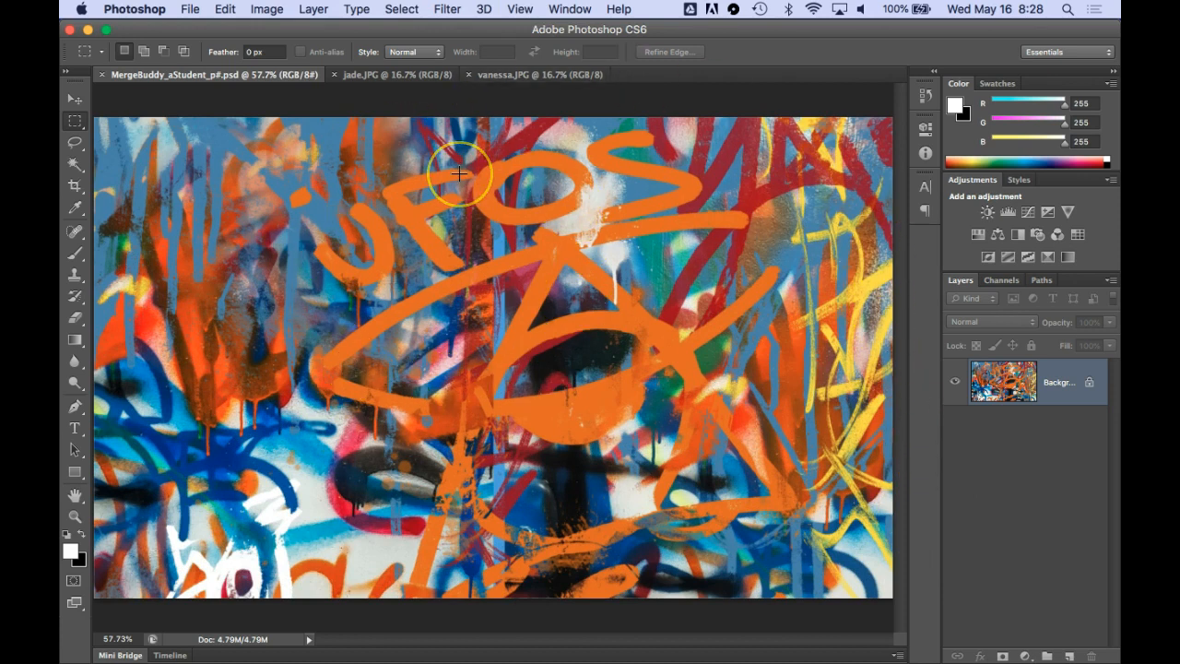
{"action": "left_click", "coordinate": [394, 76]}
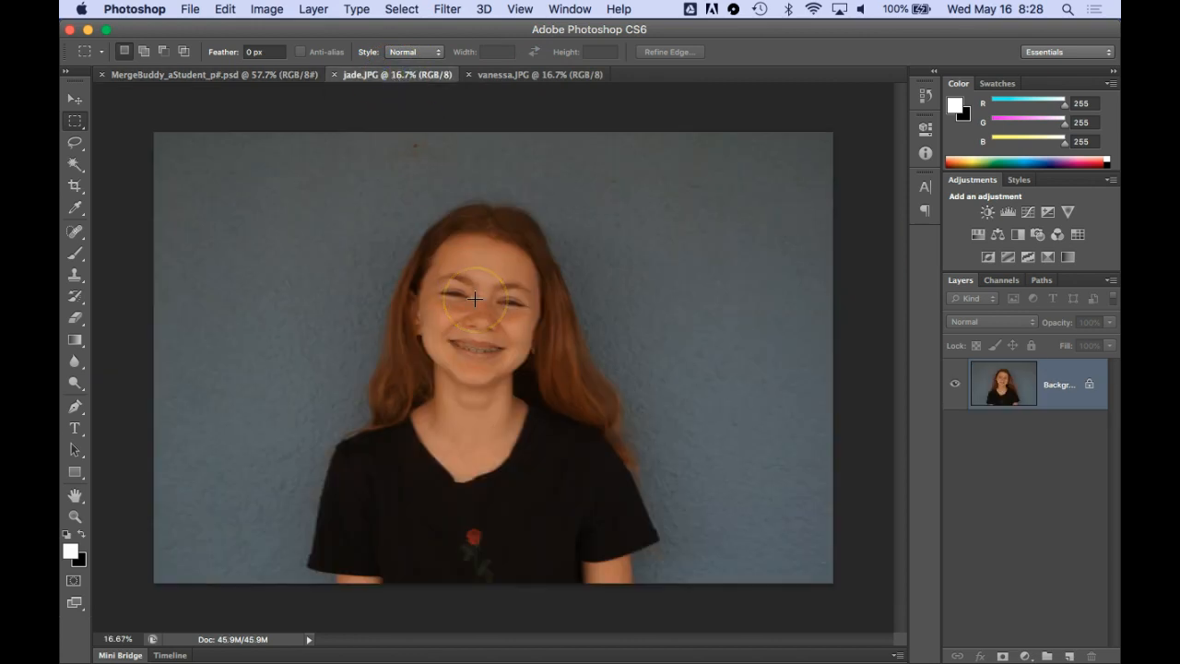
{"action": "key", "text": "super+a"}
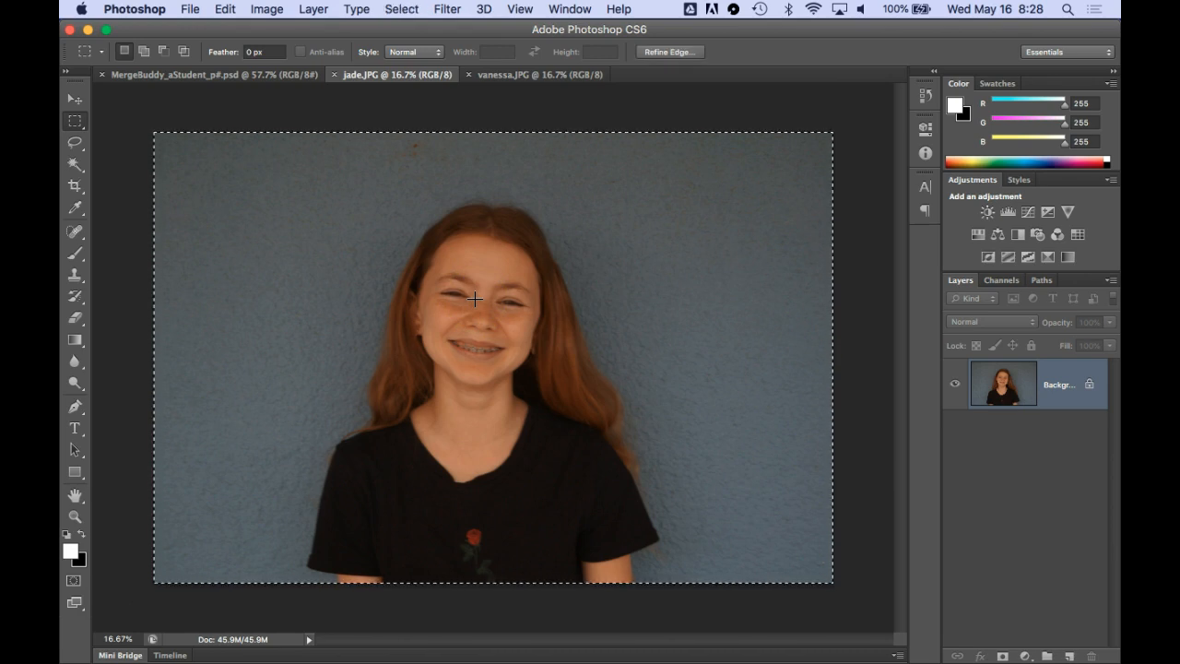
{"action": "key", "text": "super+c"}
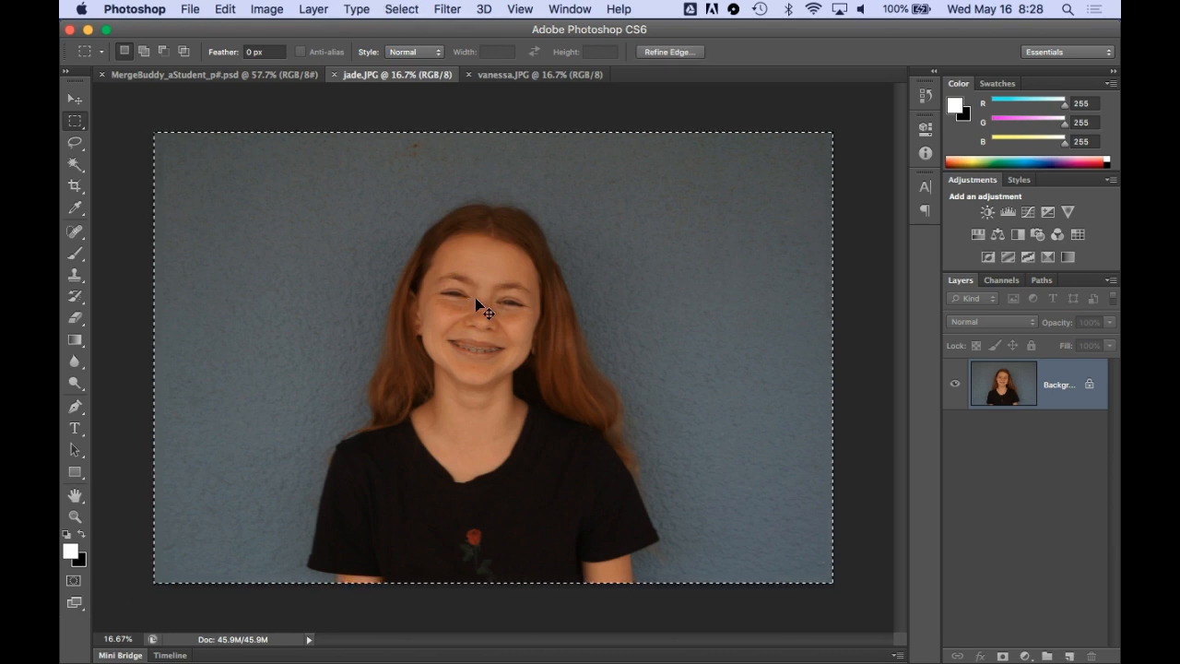
{"action": "left_click", "coordinate": [225, 9]}
{"action": "left_click", "coordinate": [244, 140]}
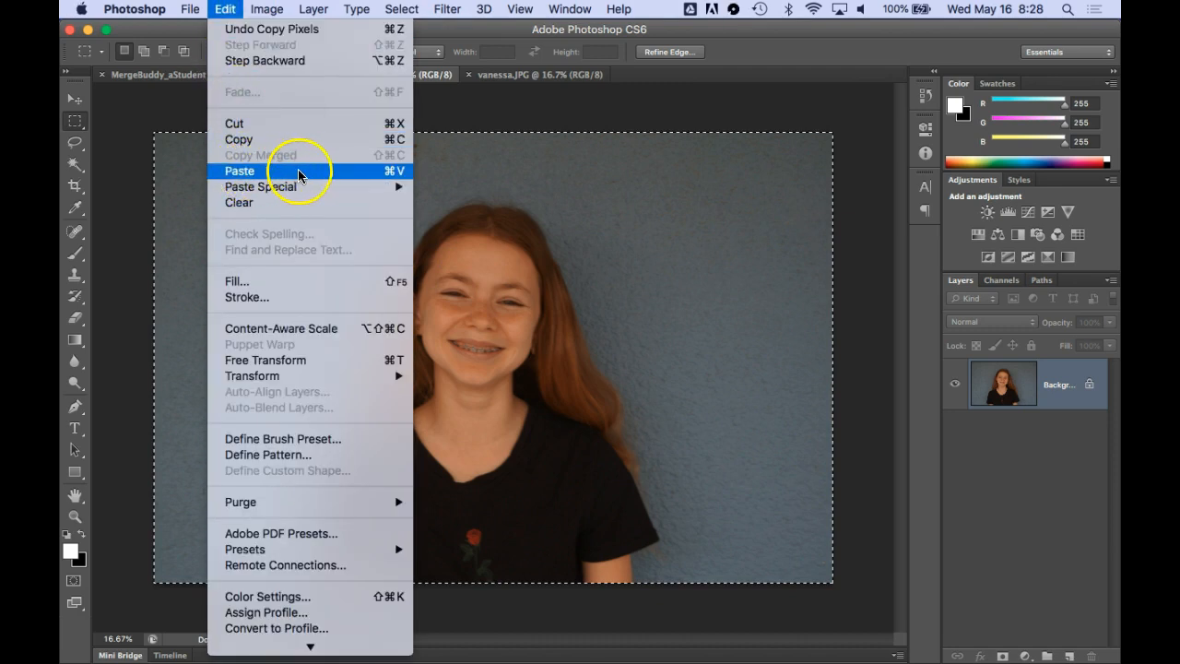
Paste the copied portrait into MergeBuddy_aStudent_p#.psd as a new layer above the graffiti background
{"action": "left_click", "coordinate": [175, 81]}
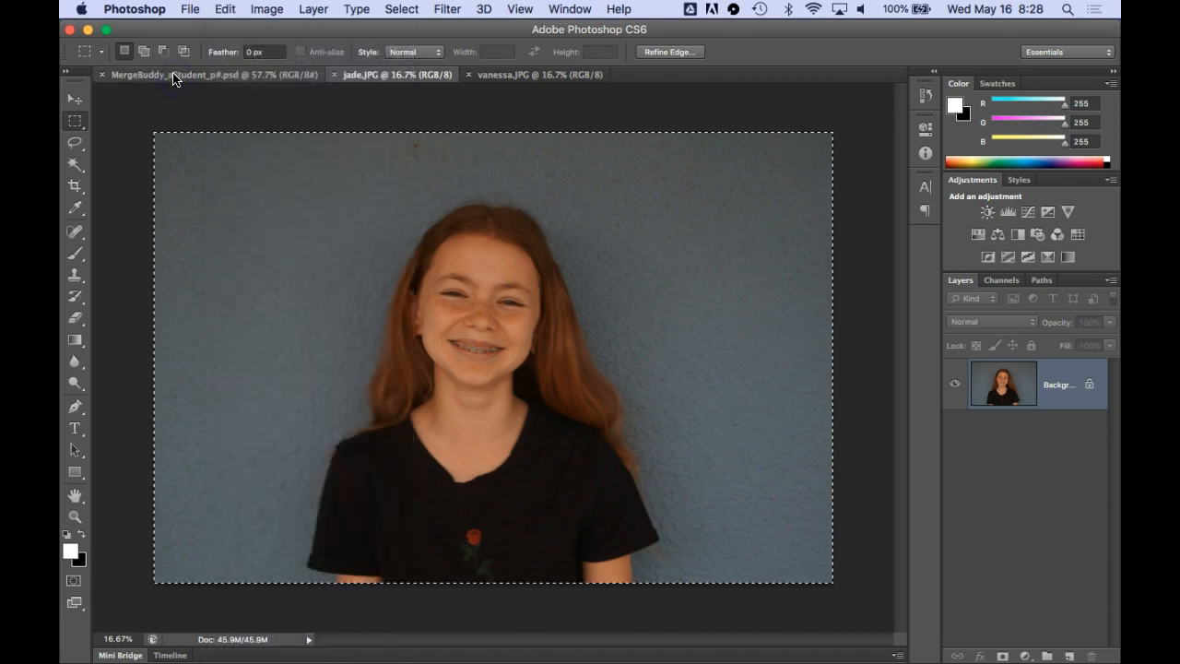
{"action": "left_click", "coordinate": [174, 81]}
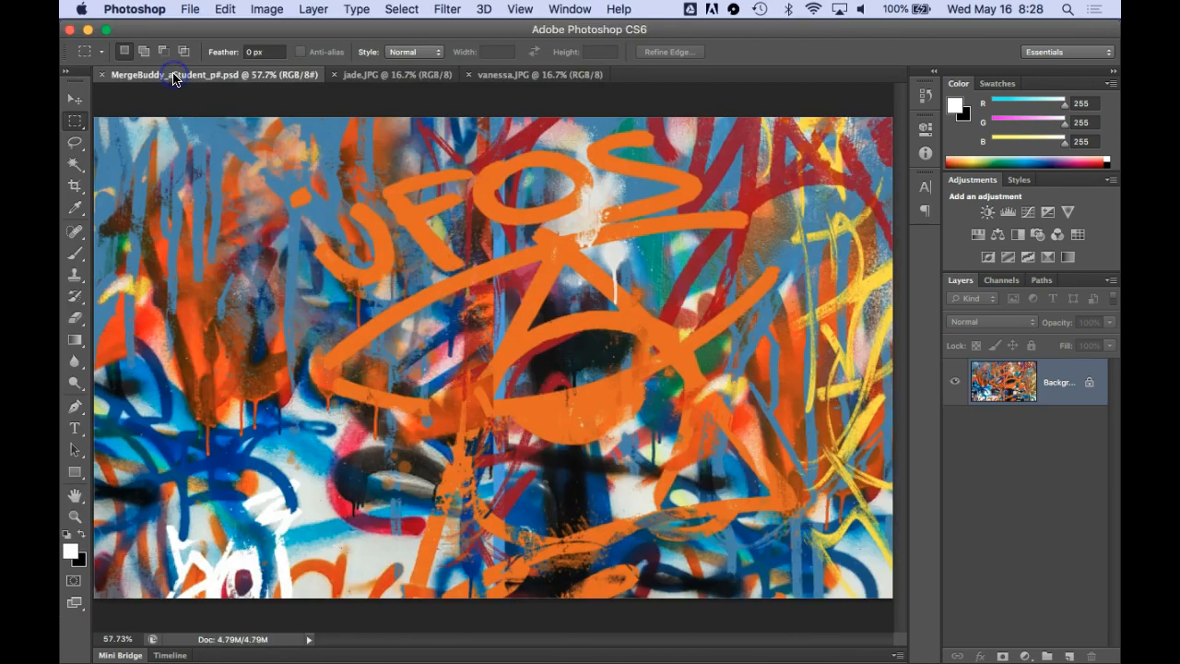
{"action": "left_click", "coordinate": [225, 10]}
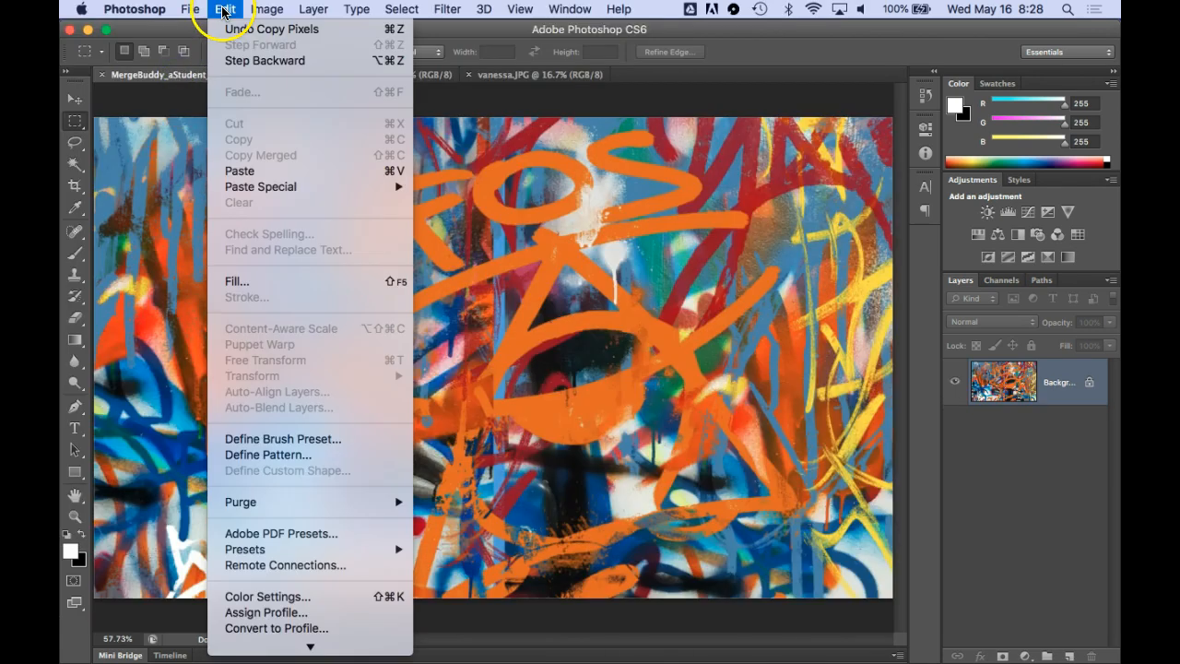
{"action": "left_click", "coordinate": [402, 176]}
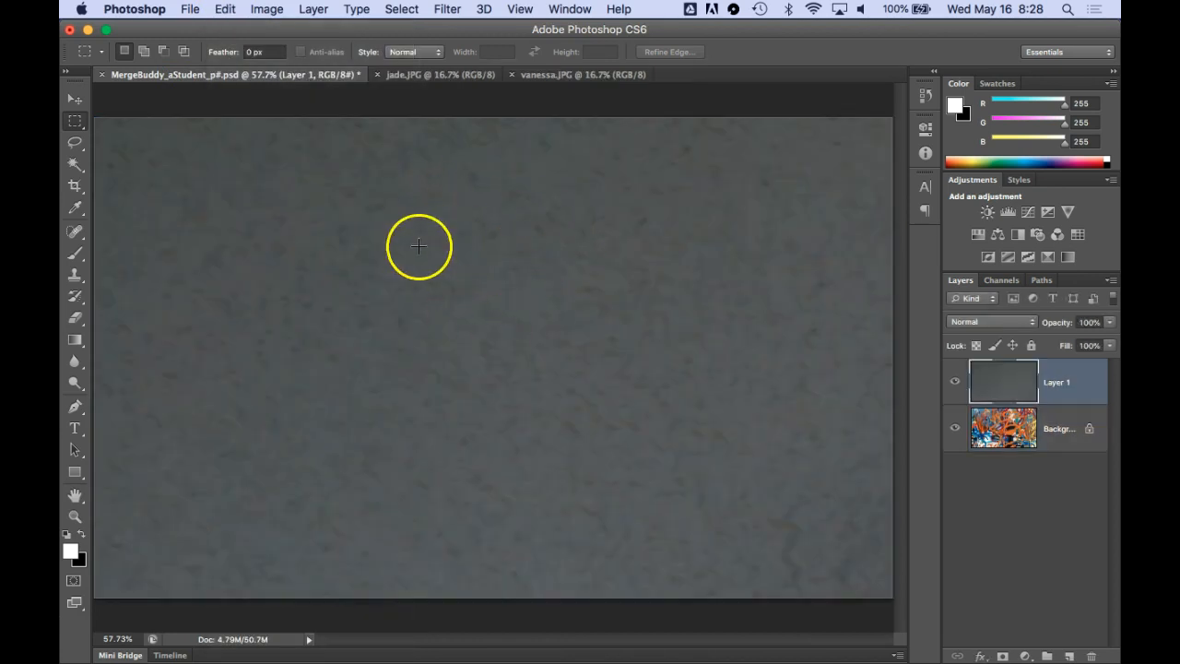
Free-transform the pasted portrait layer, scaling it proportionally to about 34% so it roughly matches the canvas
{"action": "key", "text": "super+minus"}
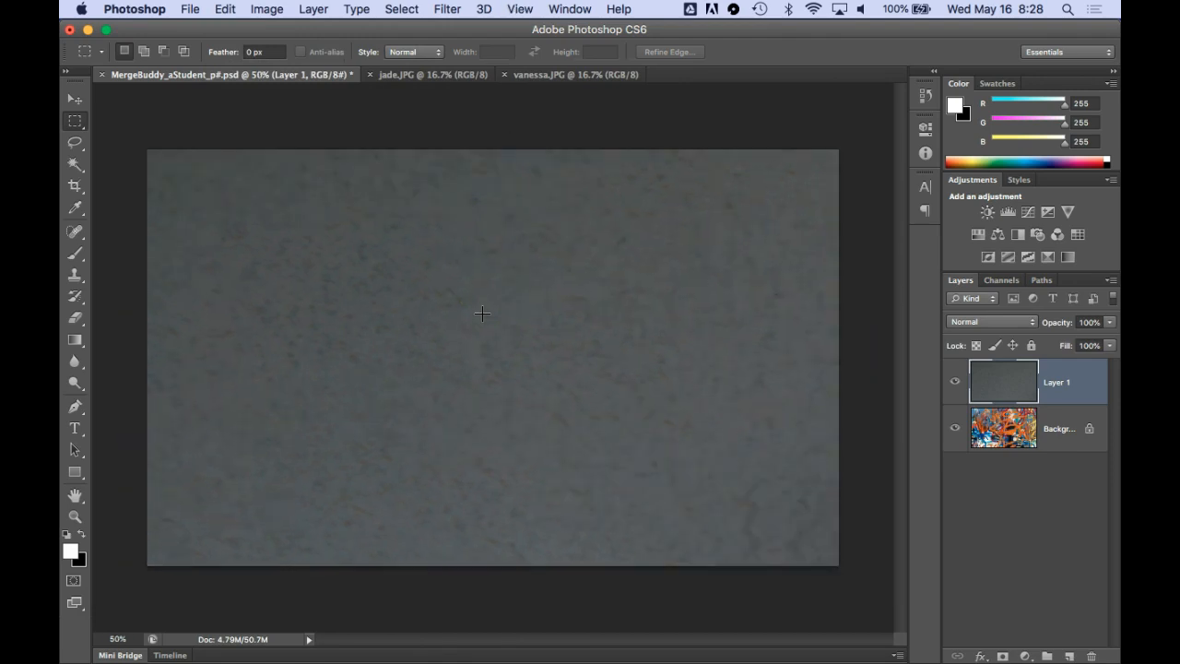
{"action": "key", "text": "super+minus"}
{"action": "key", "text": "super+minus"}
{"action": "key", "text": "super+minus"}
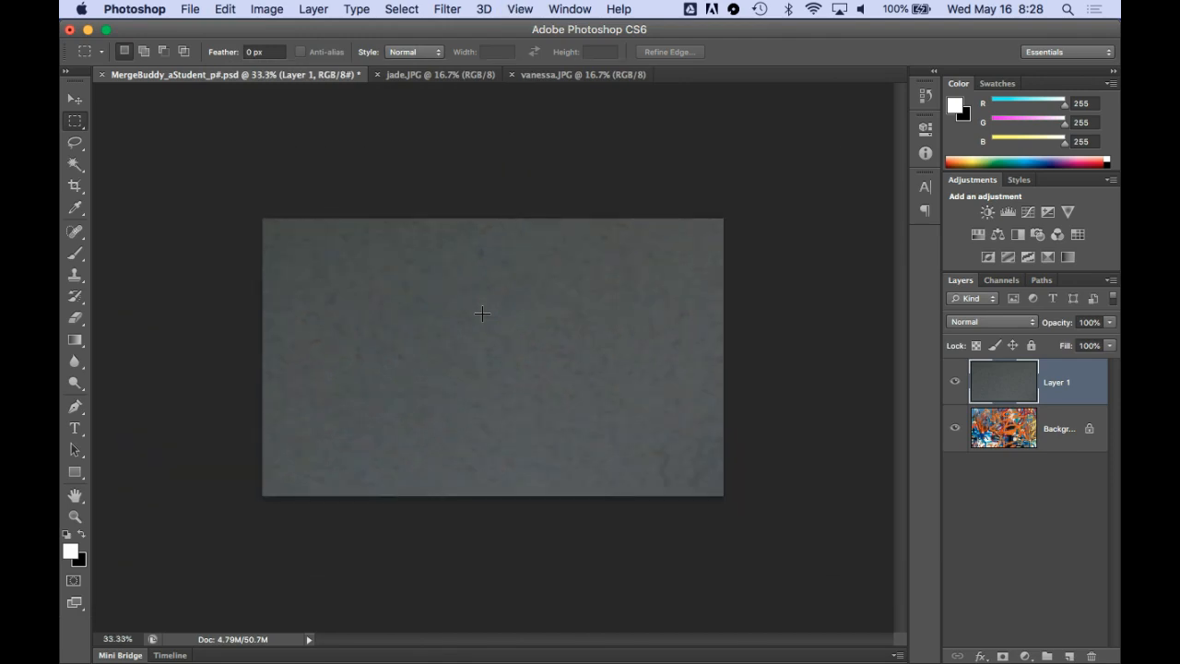
{"action": "key", "text": "super+minus"}
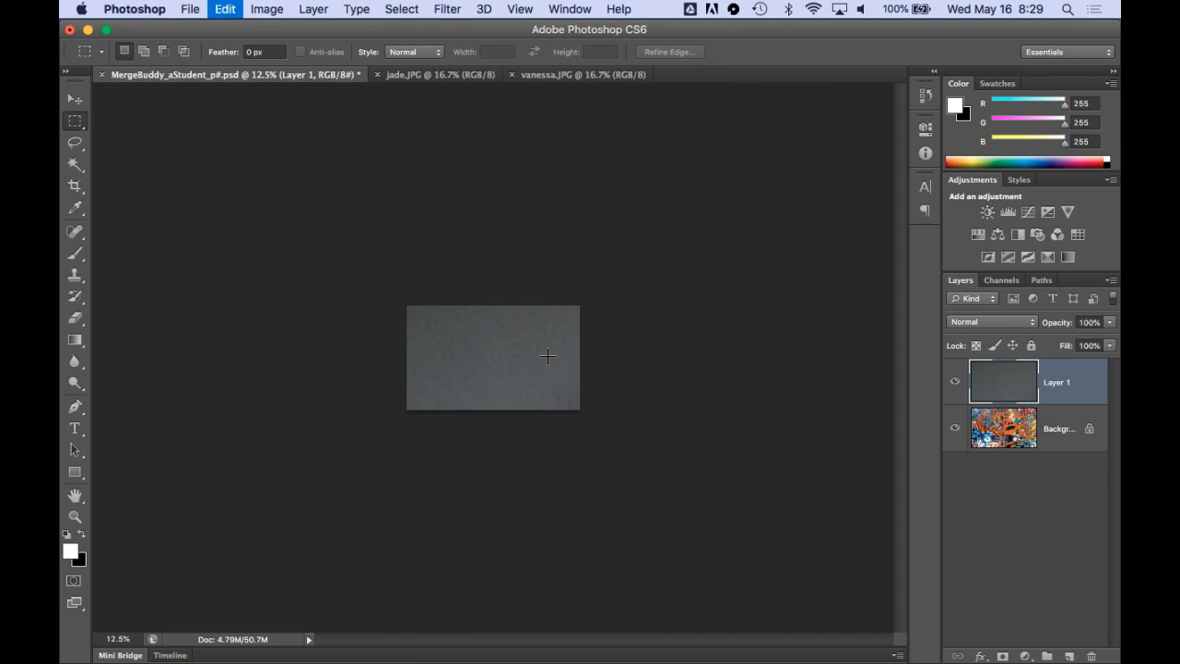
{"action": "key", "text": "super+t"}
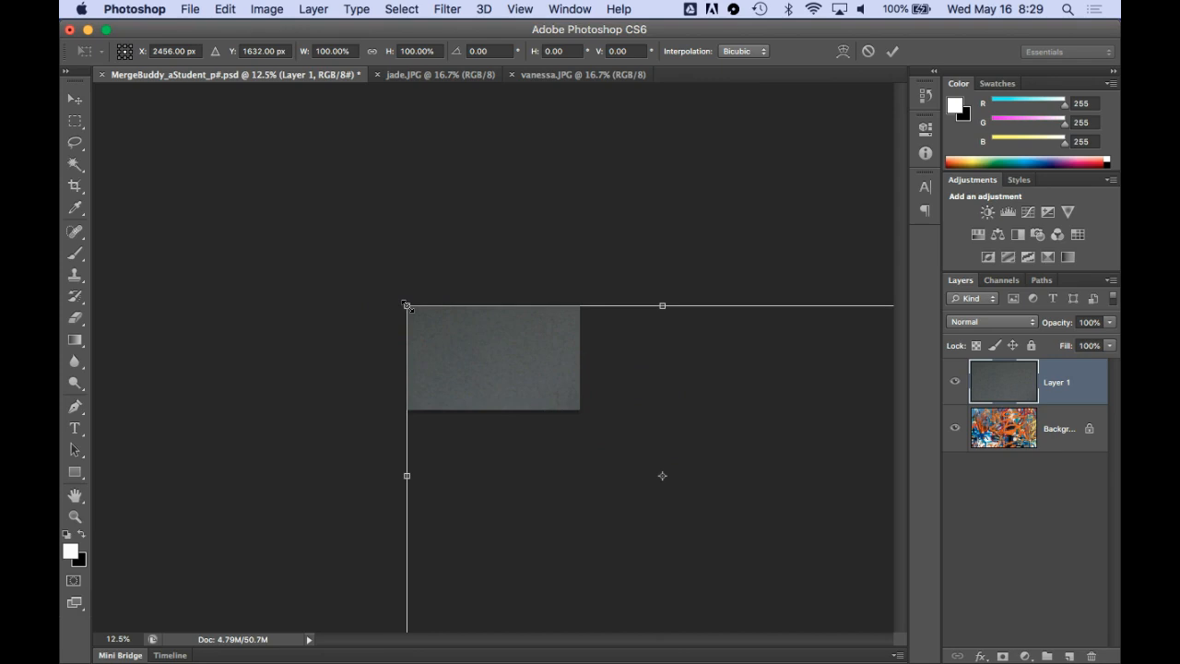
{"action": "left_click_drag", "start_coordinate": [407, 305], "coordinate": [467, 329]}
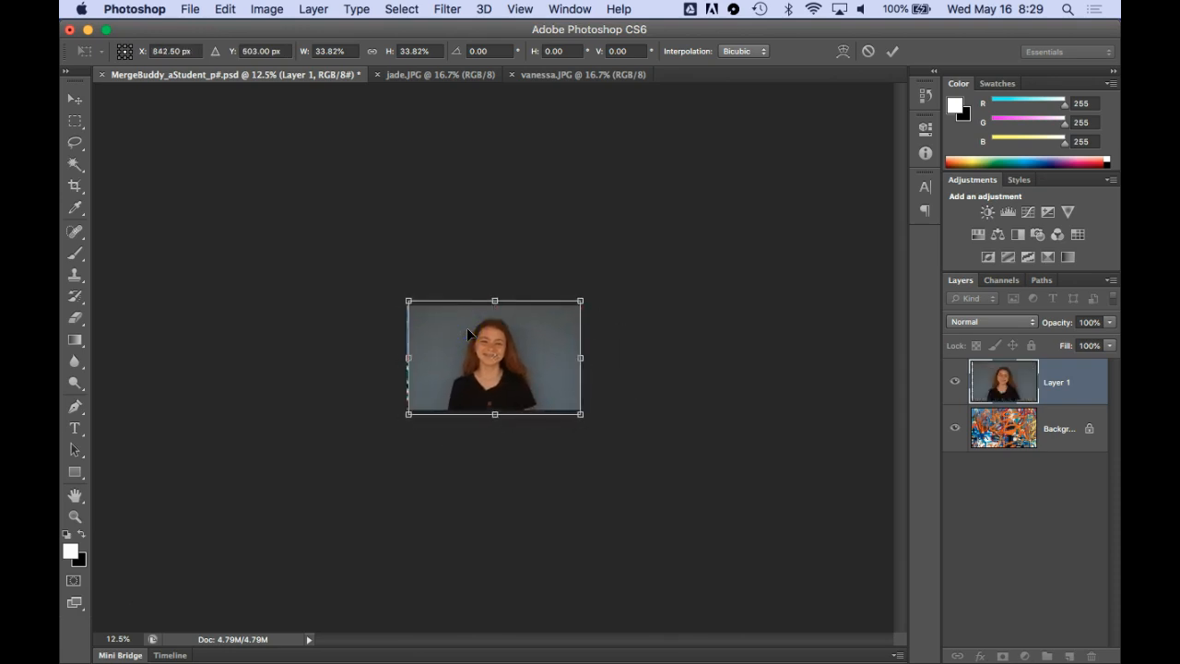
Enlarge the pasted portrait proportionally to about 54%, center the face on the canvas and apply the transform
{"action": "key", "text": "super+0"}
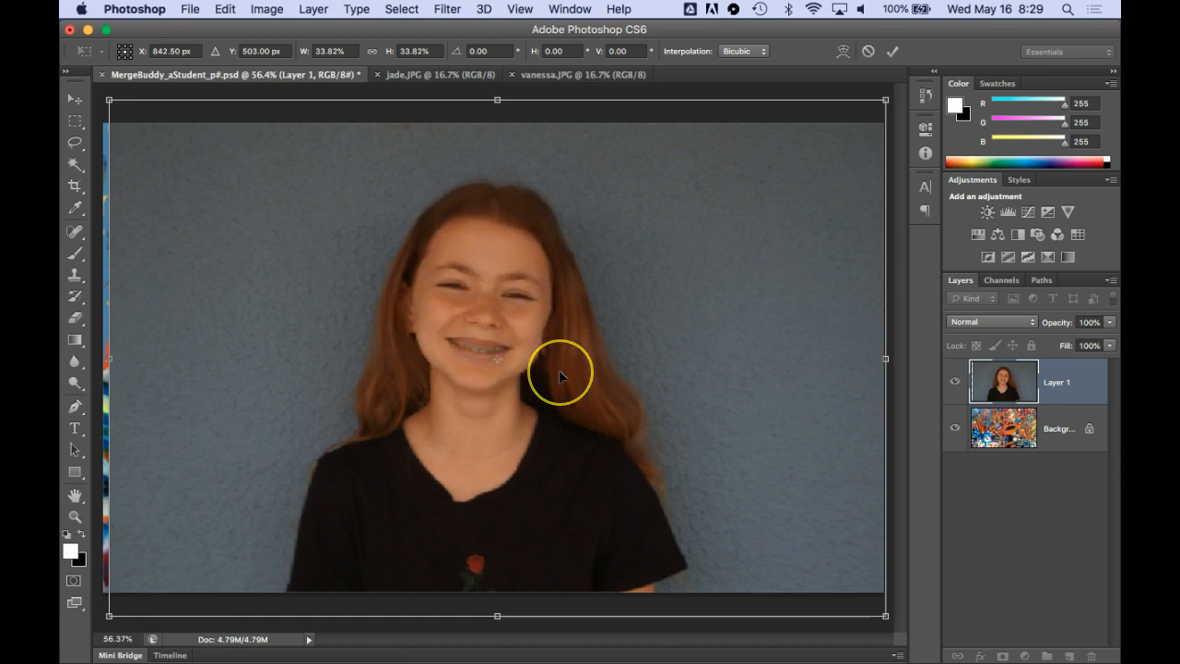
{"action": "key", "text": "super+minus"}
{"action": "key", "text": "super+minus"}
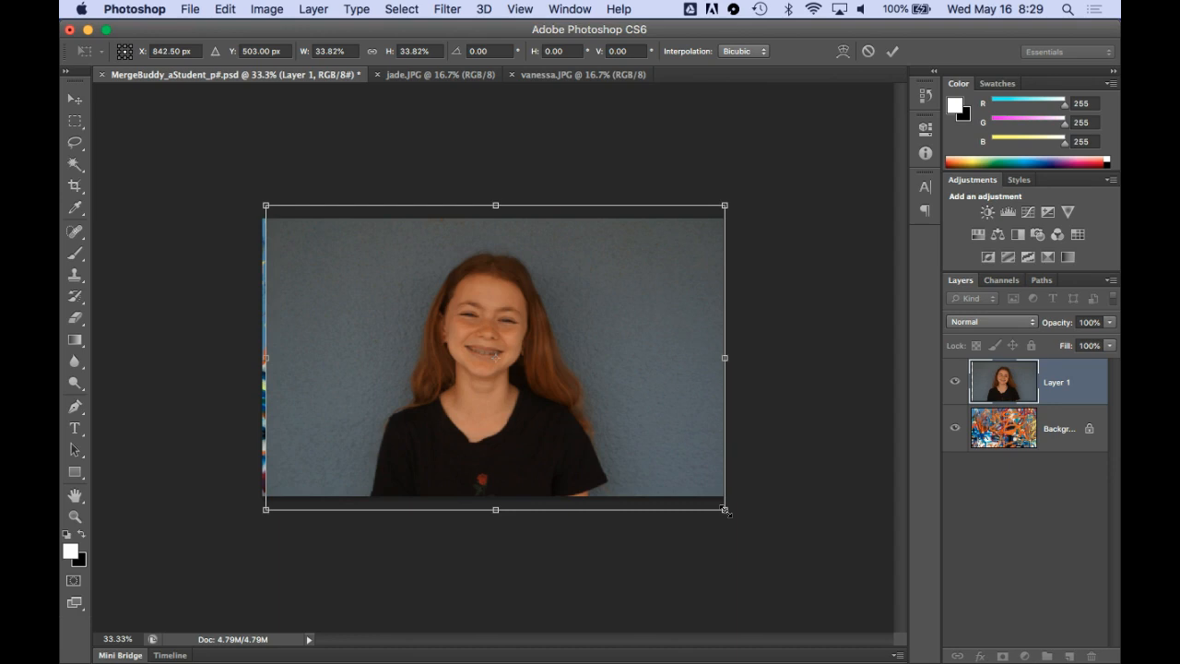
{"action": "left_click_drag", "start_coordinate": [724, 510], "coordinate": [877, 652]}
{"action": "left_click_drag", "start_coordinate": [265, 204], "coordinate": [203, 153]}
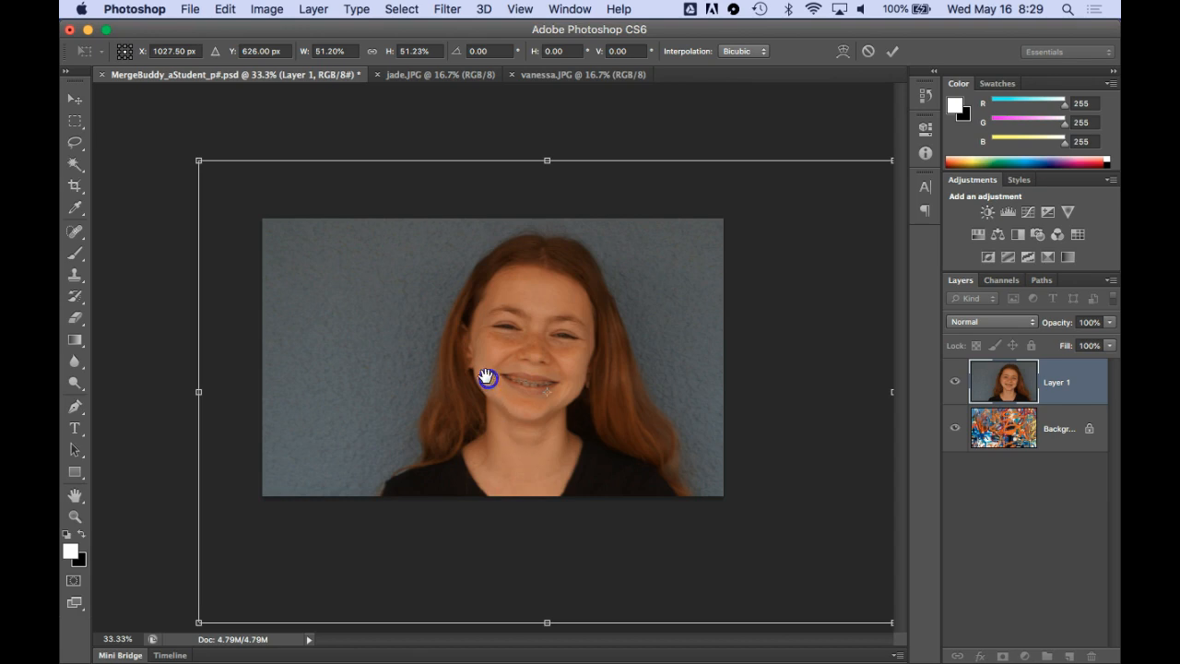
{"action": "left_click_drag", "start_coordinate": [198, 160], "coordinate": [164, 128]}
{"action": "left_click_drag", "start_coordinate": [539, 300], "coordinate": [530, 332]}
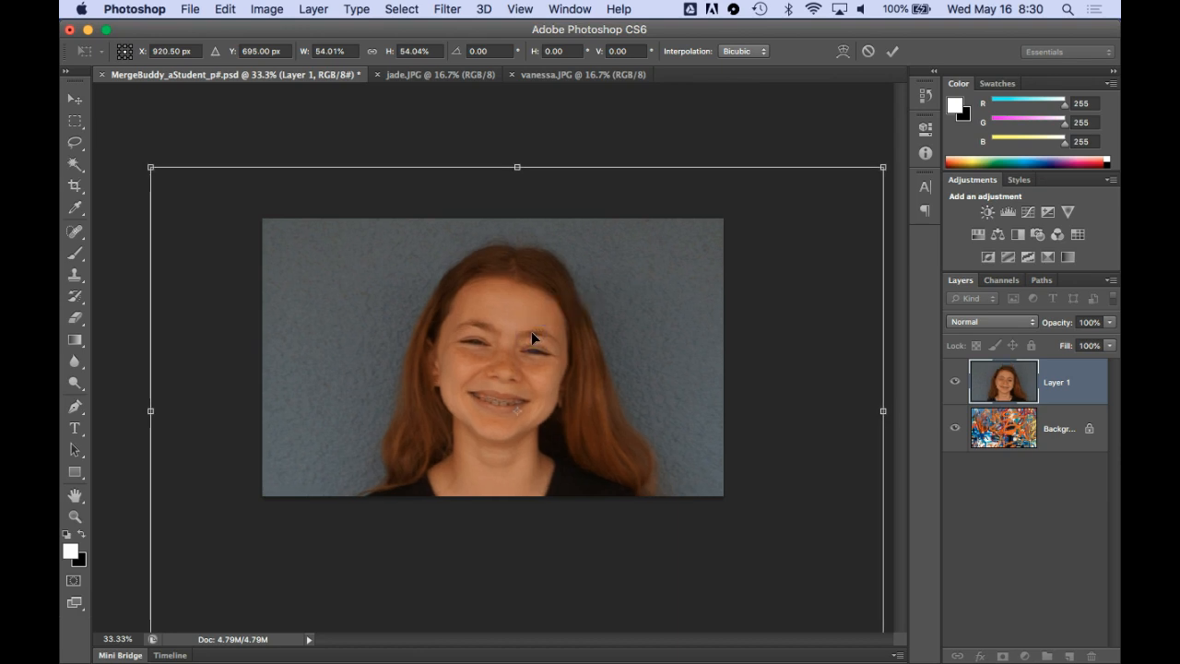
{"action": "double_click", "coordinate": [529, 331]}
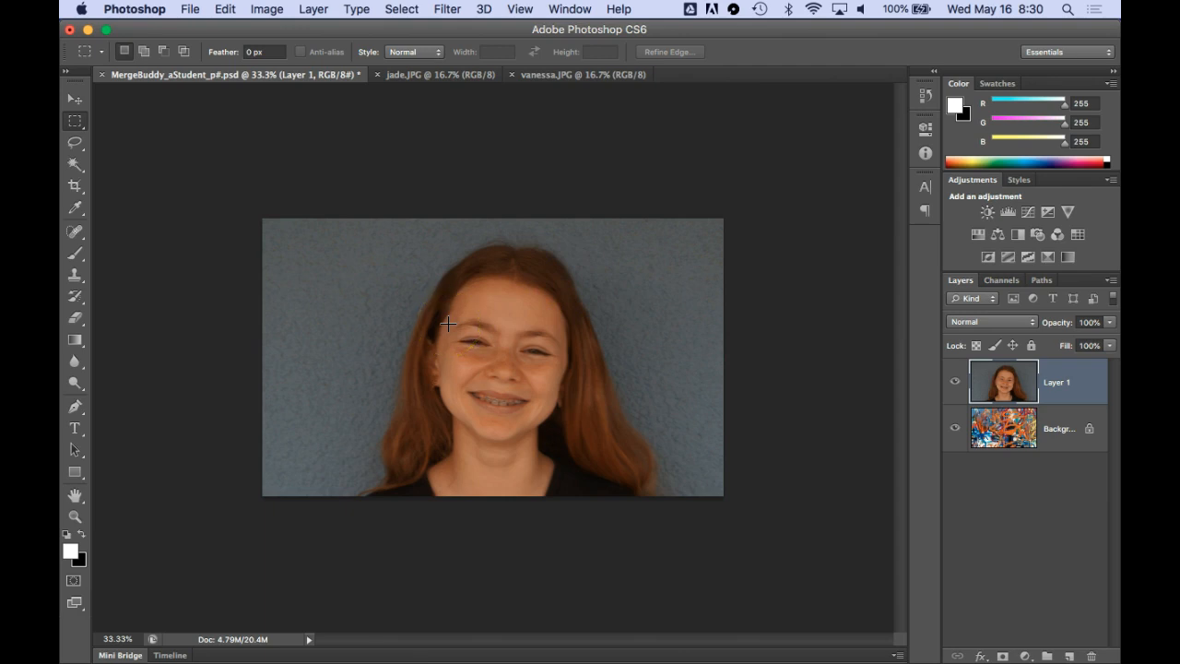
Select the entire vanessa.JPG image and copy it
{"action": "left_click", "coordinate": [542, 76]}
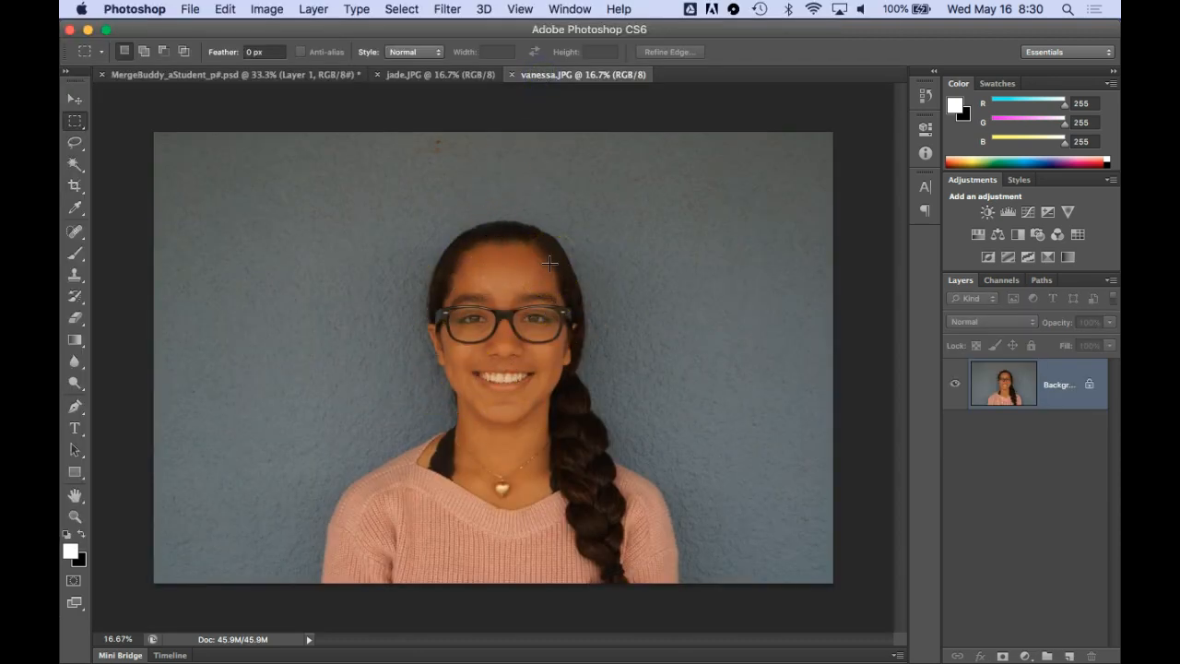
{"action": "key", "text": "super+a"}
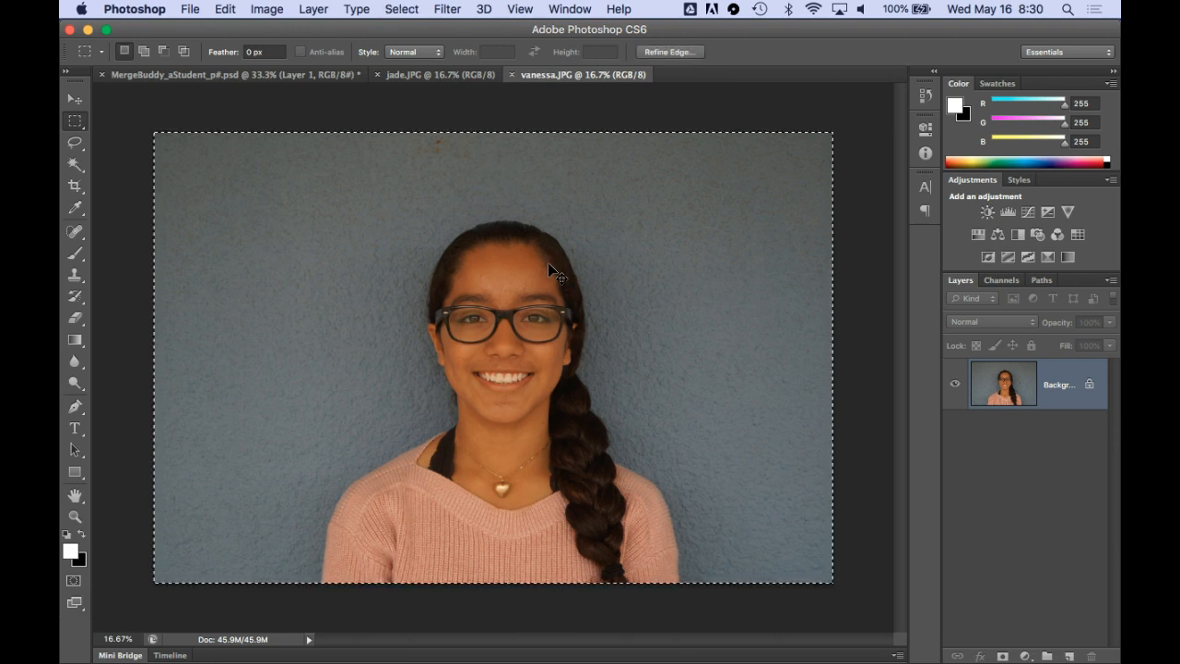
{"action": "key", "text": "super+c"}
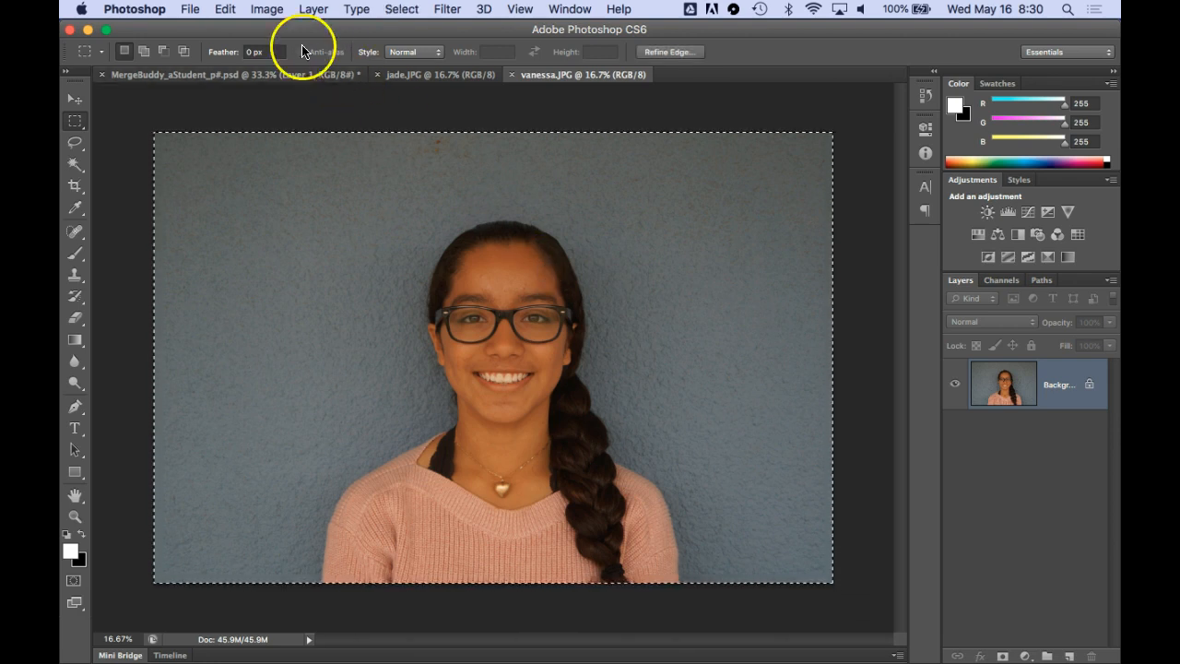
{"action": "left_click", "coordinate": [227, 10]}
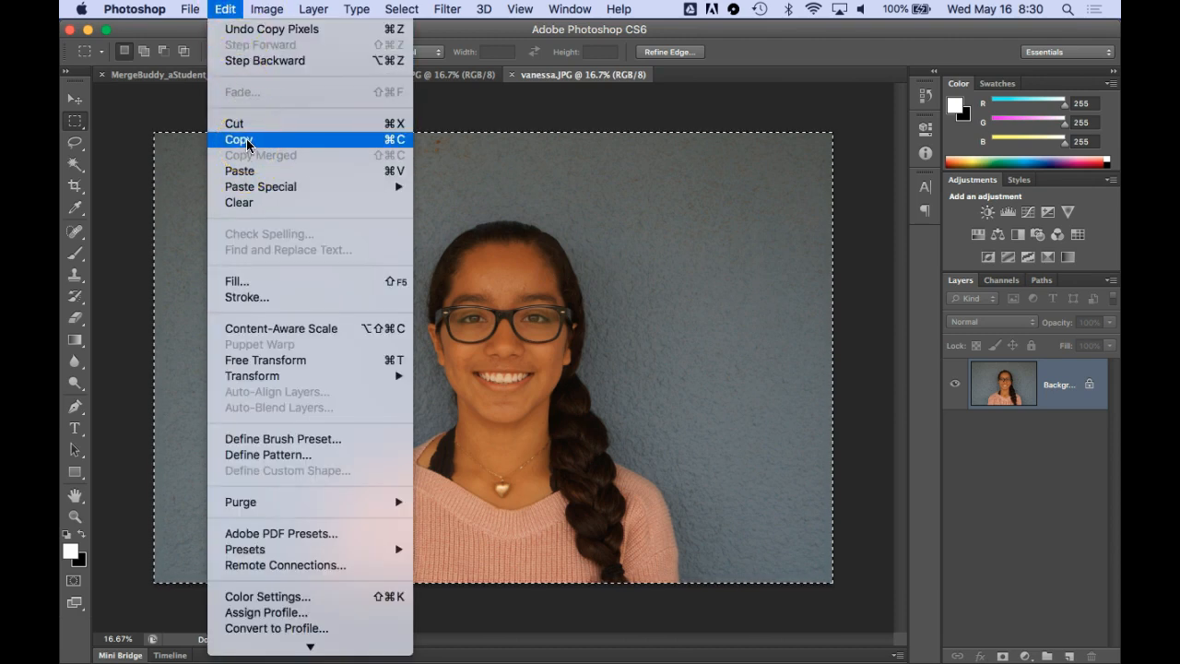
Paste the copied second portrait into MergeBuddy_aStudent_p#.psd as a new layer above Layer 1
{"action": "left_click", "coordinate": [178, 81]}
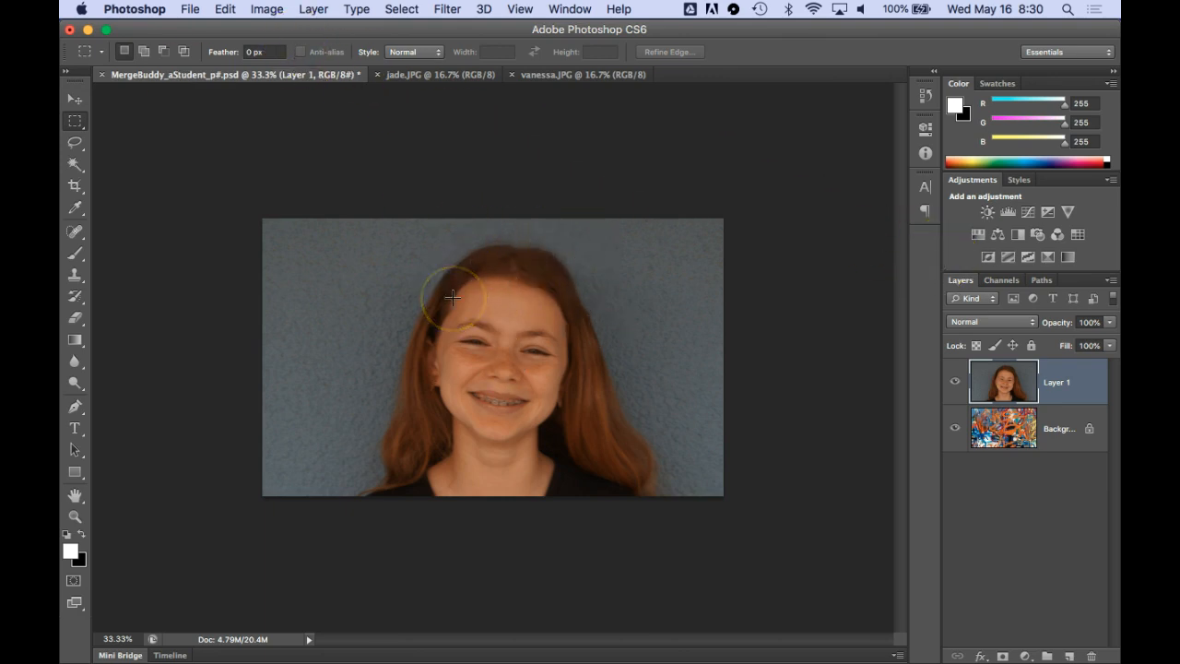
{"action": "left_click", "coordinate": [225, 10]}
{"action": "left_click", "coordinate": [225, 171]}
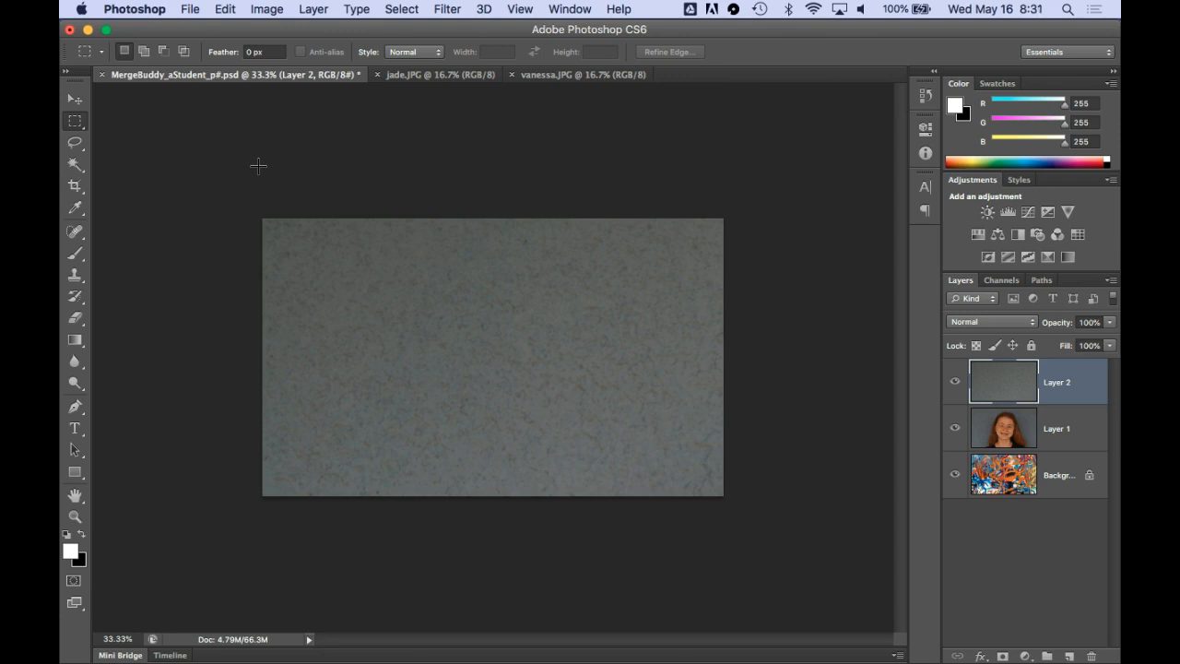
Free-transform Layer 2, scaling it proportionally to about 51% so the face is centered on the canvas, and apply it
{"action": "key", "text": "super+minus"}
{"action": "key", "text": "super+minus"}
{"action": "key", "text": "super+minus"}
{"action": "key", "text": "super+minus"}
{"action": "key", "text": "super+minus"}
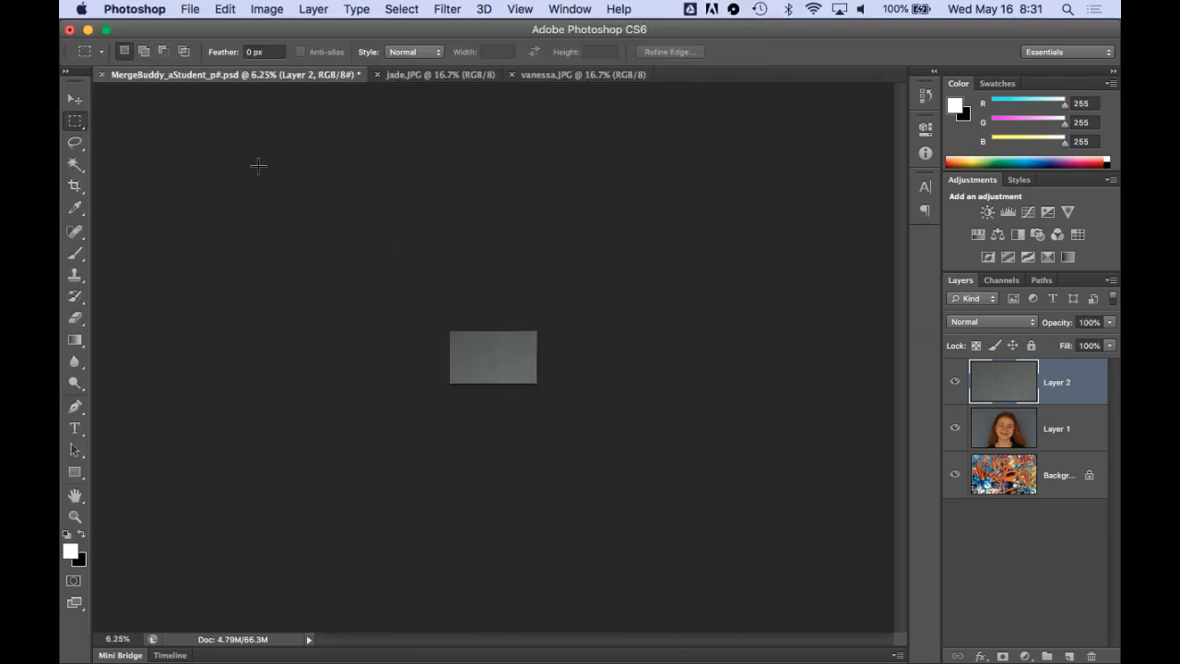
{"action": "key", "text": "super+t"}
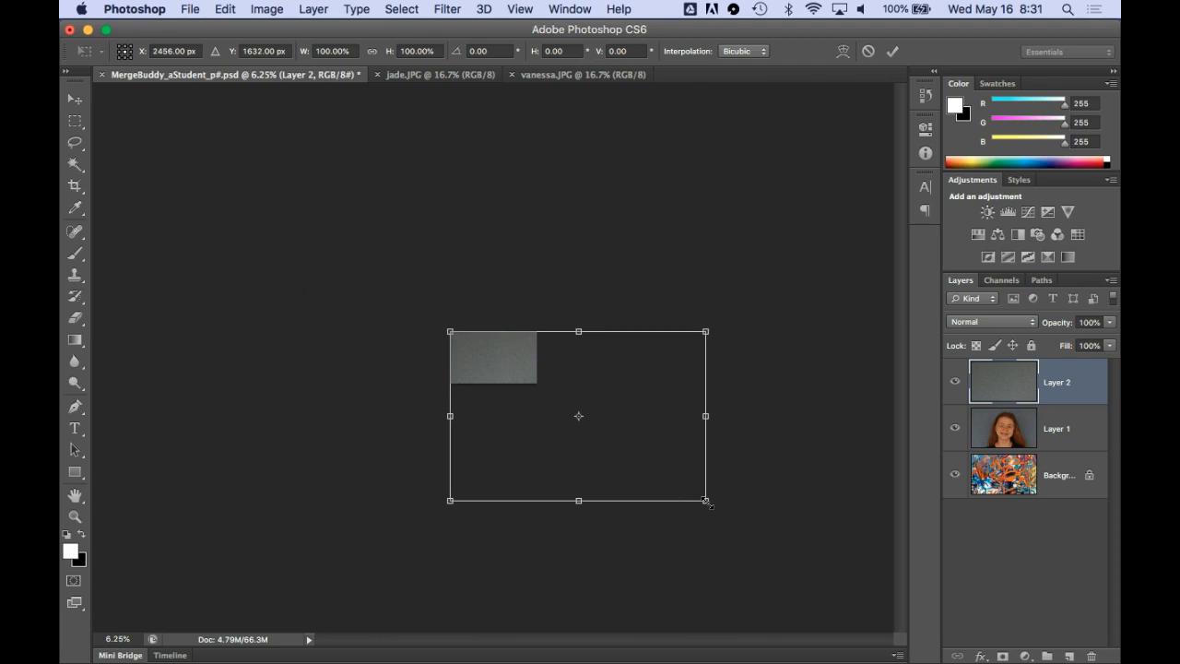
{"action": "left_click_drag", "start_coordinate": [706, 501], "coordinate": [545, 420]}
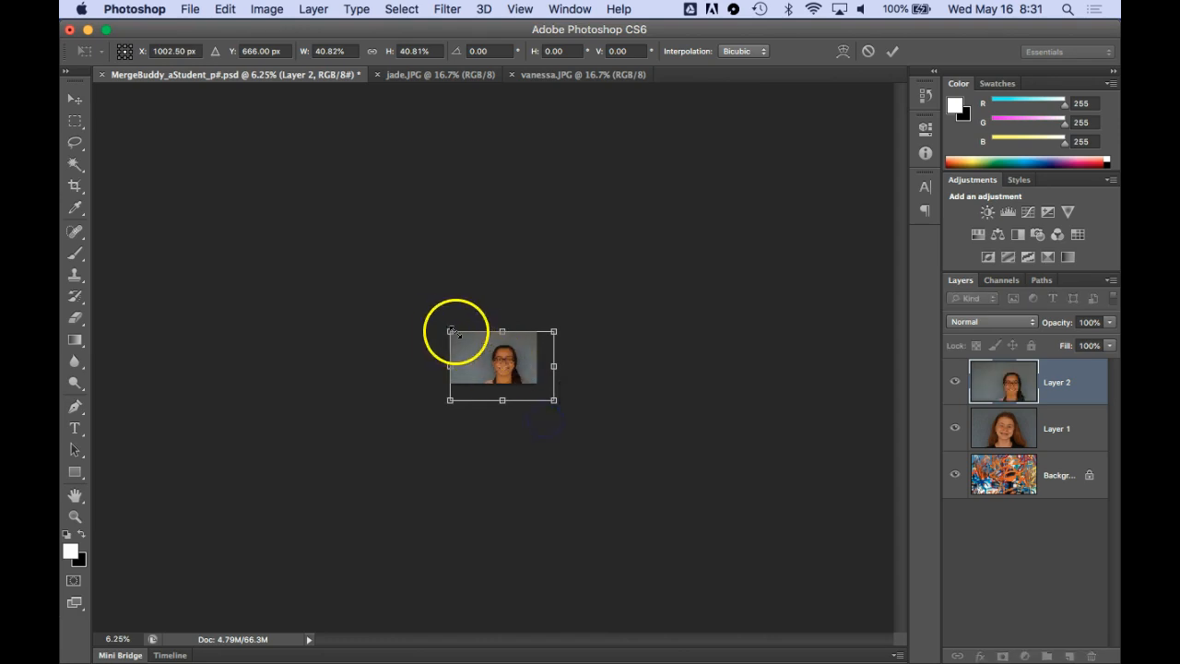
{"action": "left_click_drag", "start_coordinate": [450, 331], "coordinate": [430, 317]}
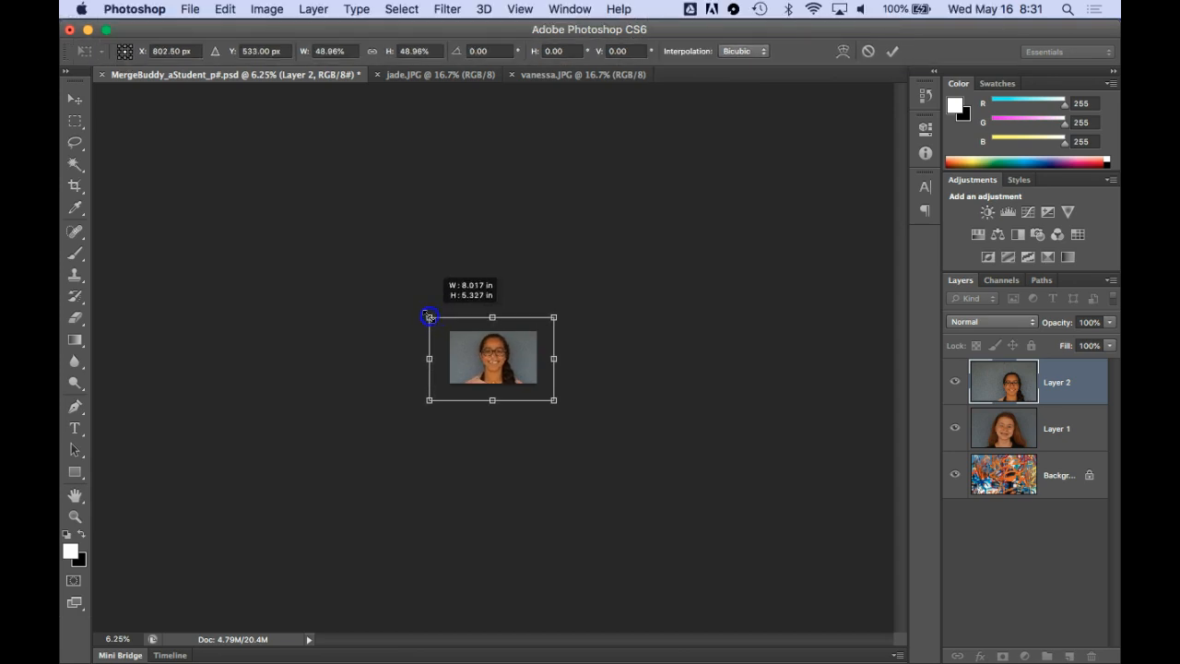
{"action": "left_click_drag", "start_coordinate": [430, 317], "coordinate": [429, 316]}
{"action": "left_click_drag", "start_coordinate": [553, 400], "coordinate": [558, 403]}
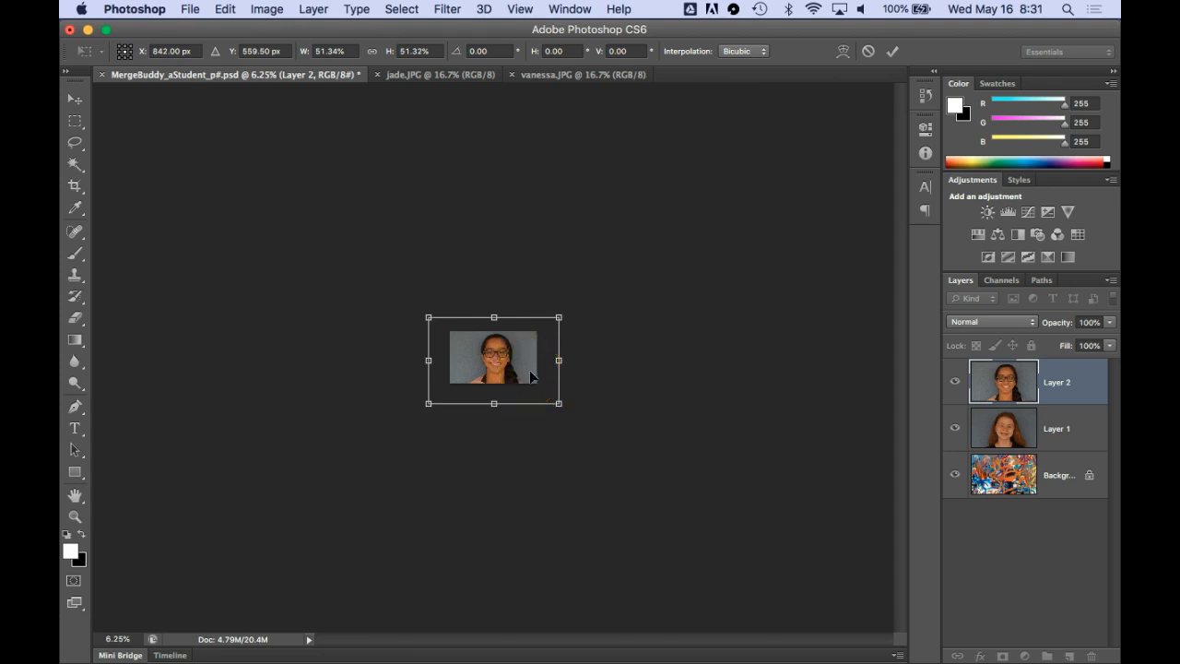
{"action": "double_click", "coordinate": [530, 370]}
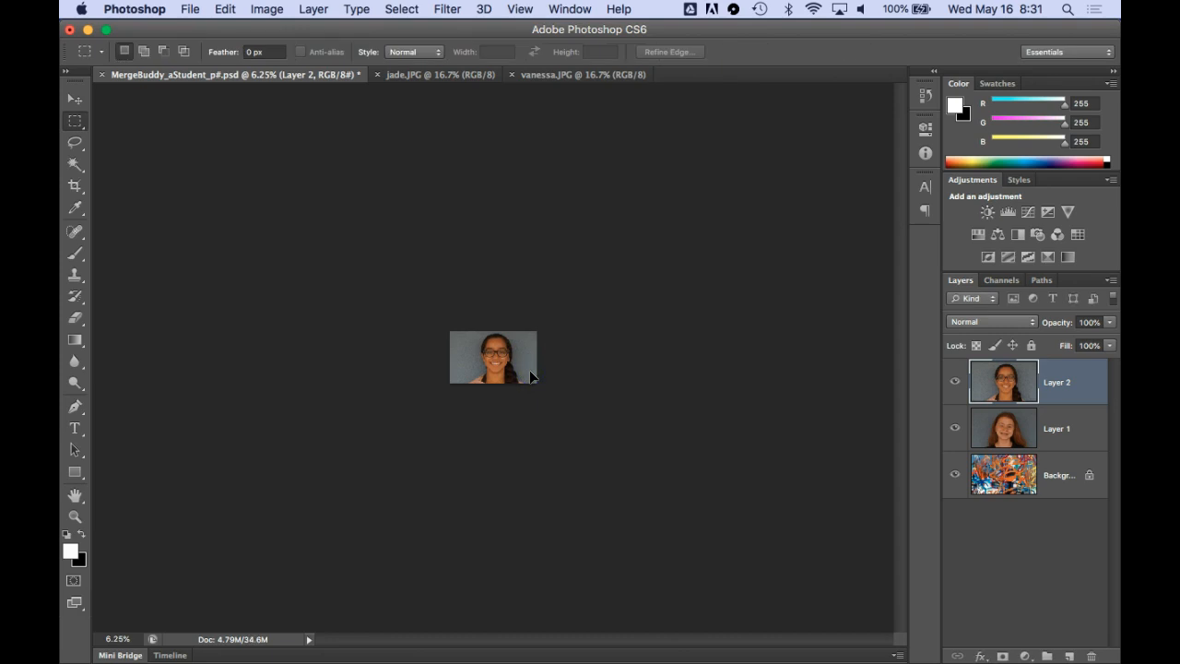
Toggle Layer 2's visibility on and off to compare the size and position of the two faces
{"action": "key", "text": "super+0"}
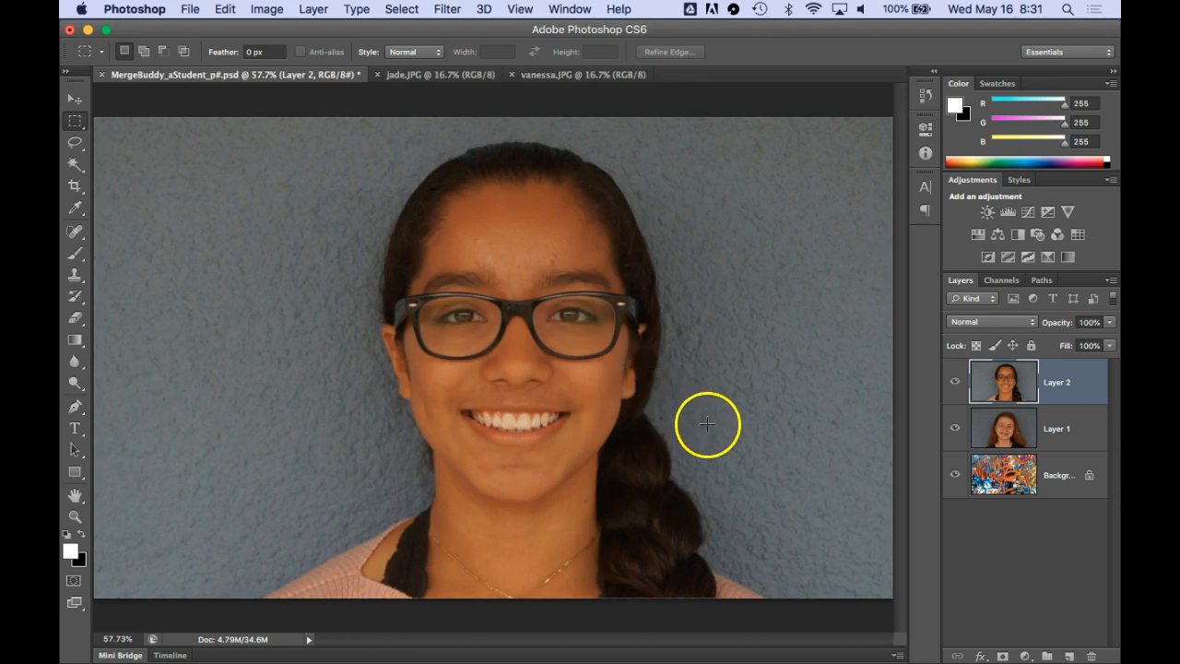
{"action": "left_click", "coordinate": [956, 382]}
{"action": "left_click", "coordinate": [956, 382]}
{"action": "left_click", "coordinate": [956, 382]}
{"action": "left_click", "coordinate": [956, 381]}
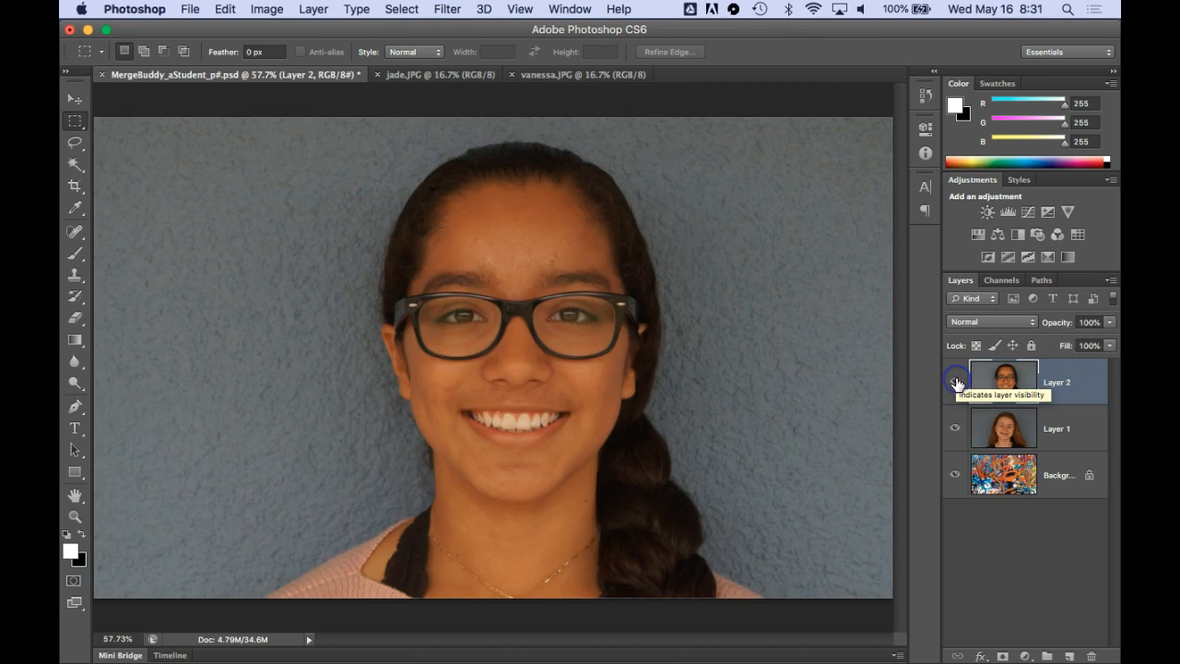
{"action": "left_click", "coordinate": [956, 381]}
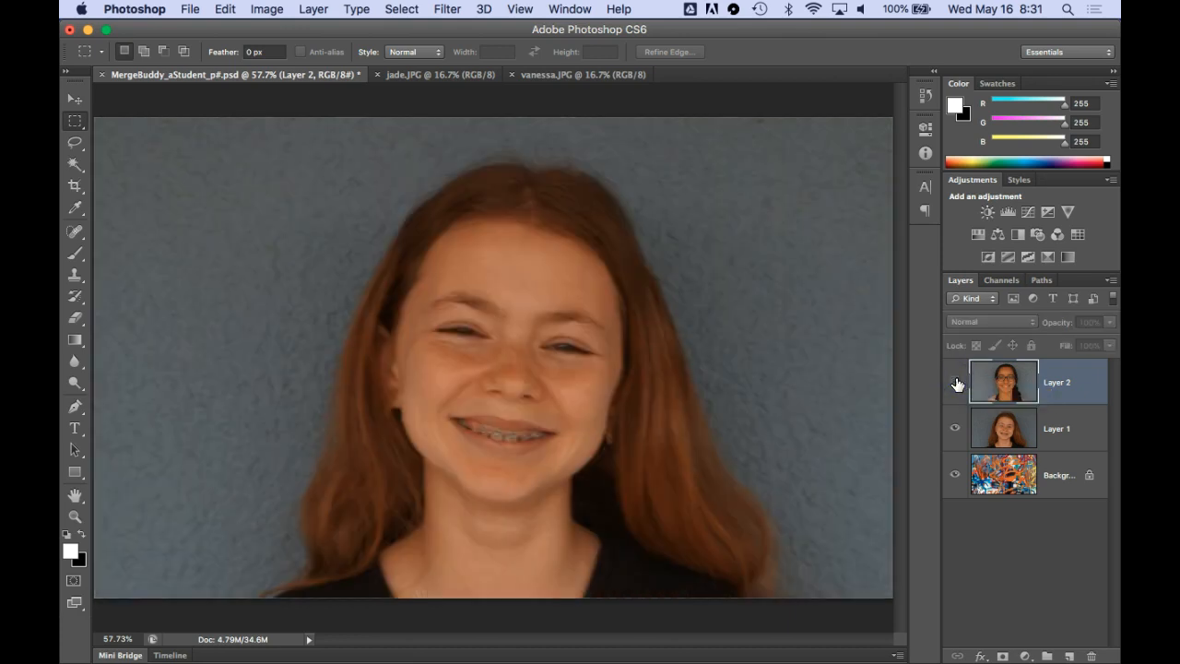
{"action": "left_click", "coordinate": [956, 381]}
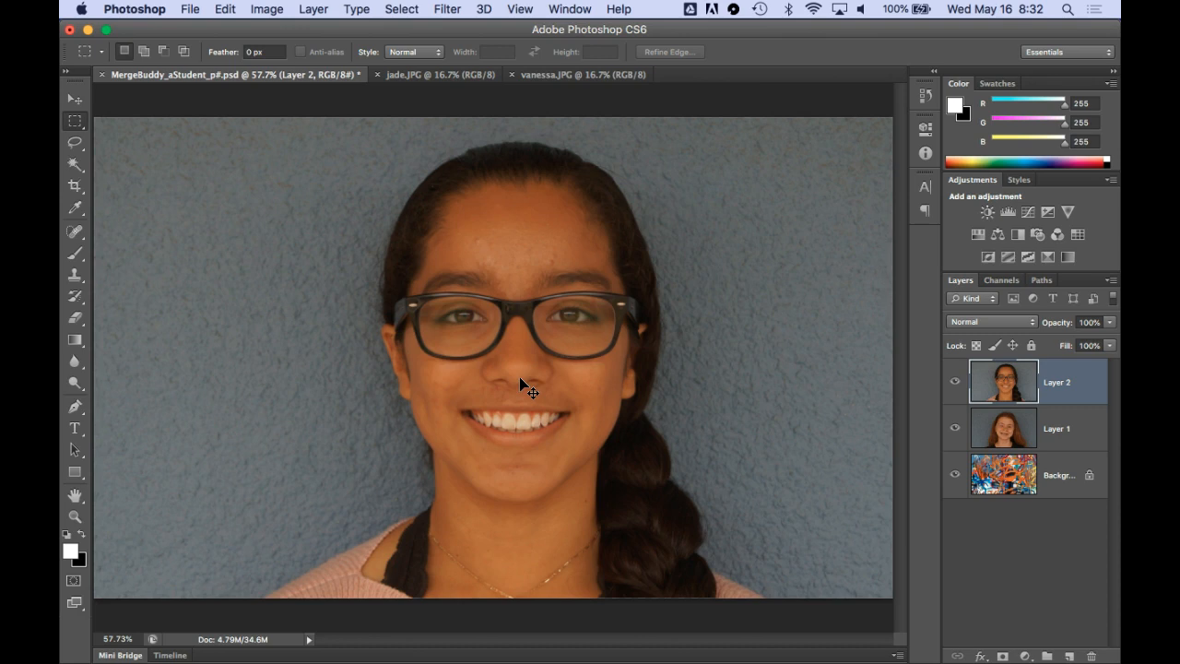
Show the rulers and place five horizontal guides across the Layer 2 face at the hairline, eyes, nose, mouth and chin
{"action": "key", "text": "super+r"}
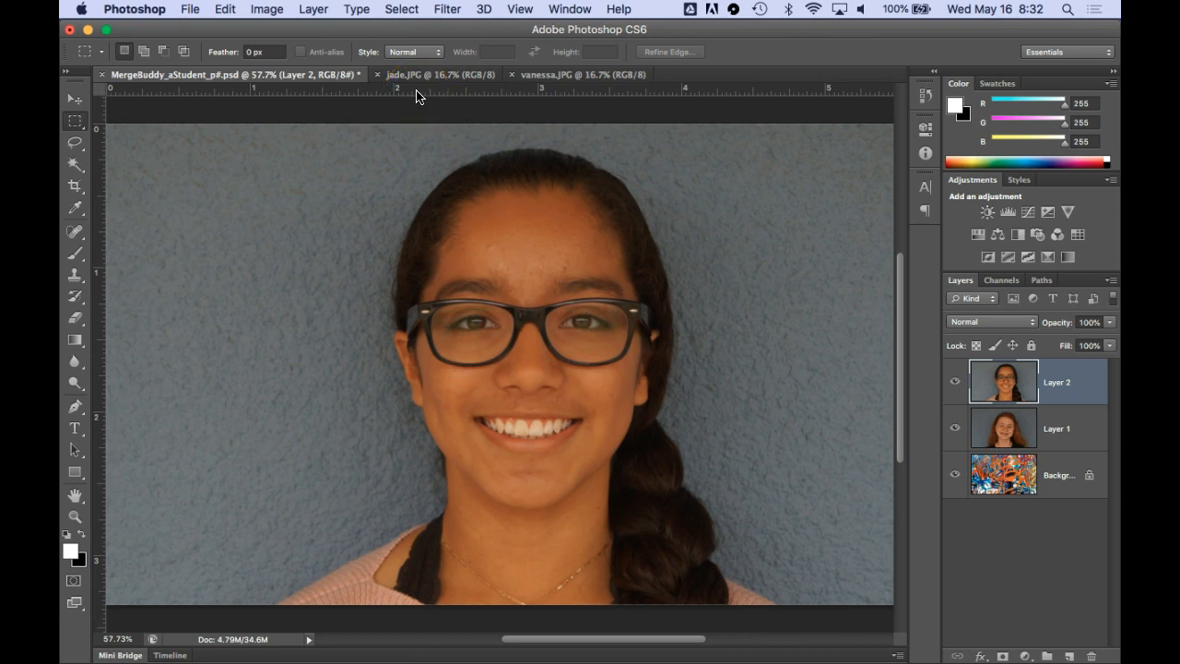
{"action": "left_click_drag", "start_coordinate": [416, 96], "coordinate": [408, 187]}
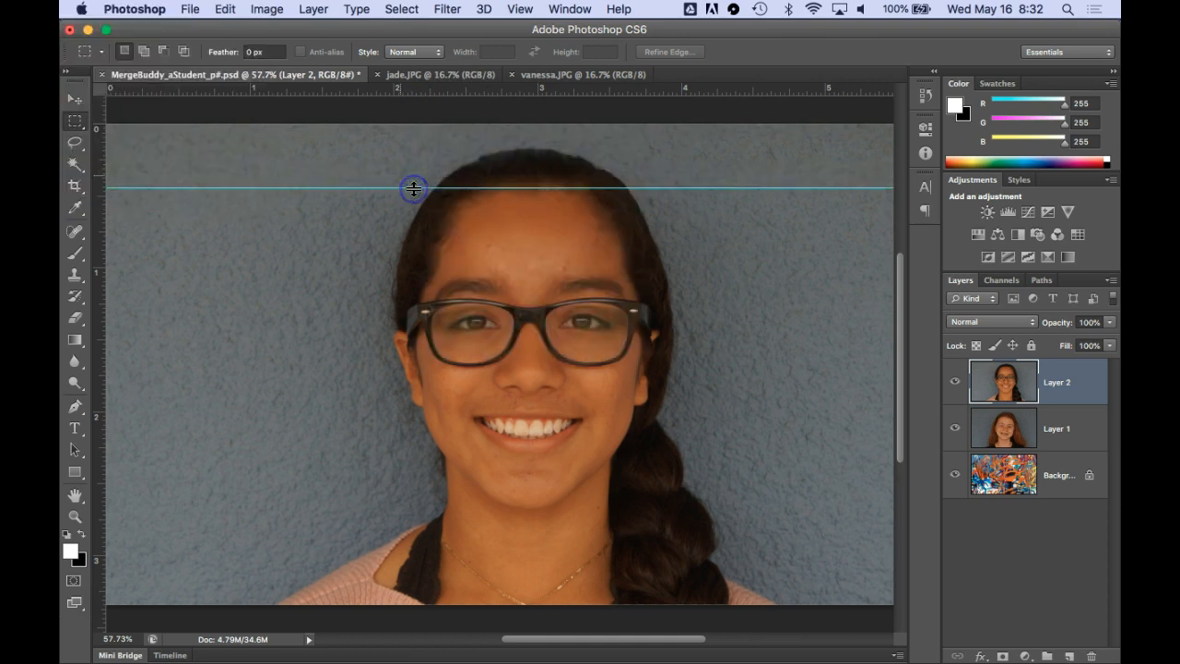
{"action": "left_click_drag", "start_coordinate": [385, 87], "coordinate": [379, 322]}
{"action": "left_click_drag", "start_coordinate": [334, 89], "coordinate": [345, 377]}
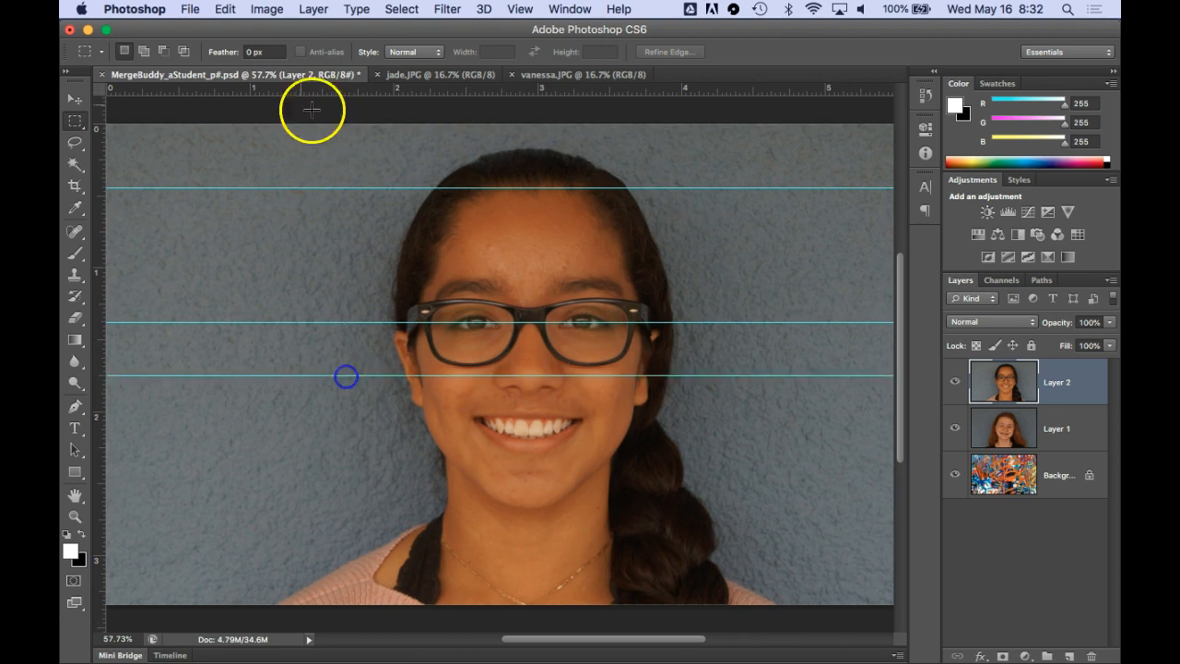
{"action": "left_click_drag", "start_coordinate": [311, 89], "coordinate": [335, 423]}
{"action": "left_click_drag", "start_coordinate": [301, 93], "coordinate": [312, 507]}
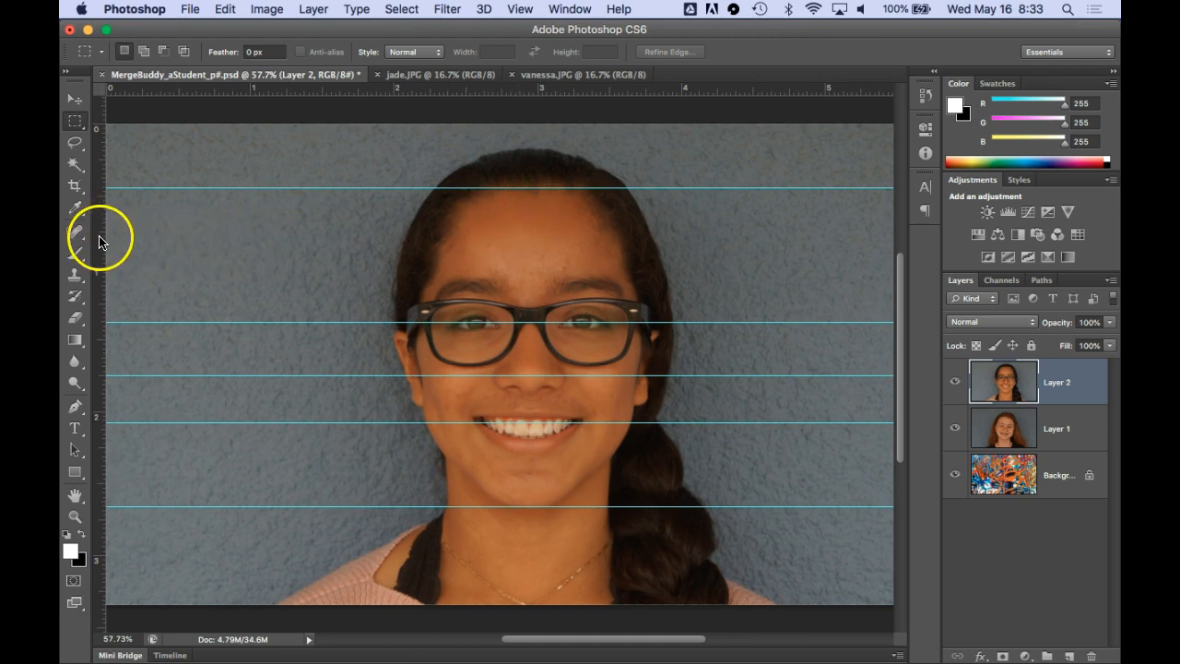
Place three vertical guides on the Layer 2 face, one along each side and one through the center of the nose
{"action": "left_click_drag", "start_coordinate": [106, 242], "coordinate": [417, 267]}
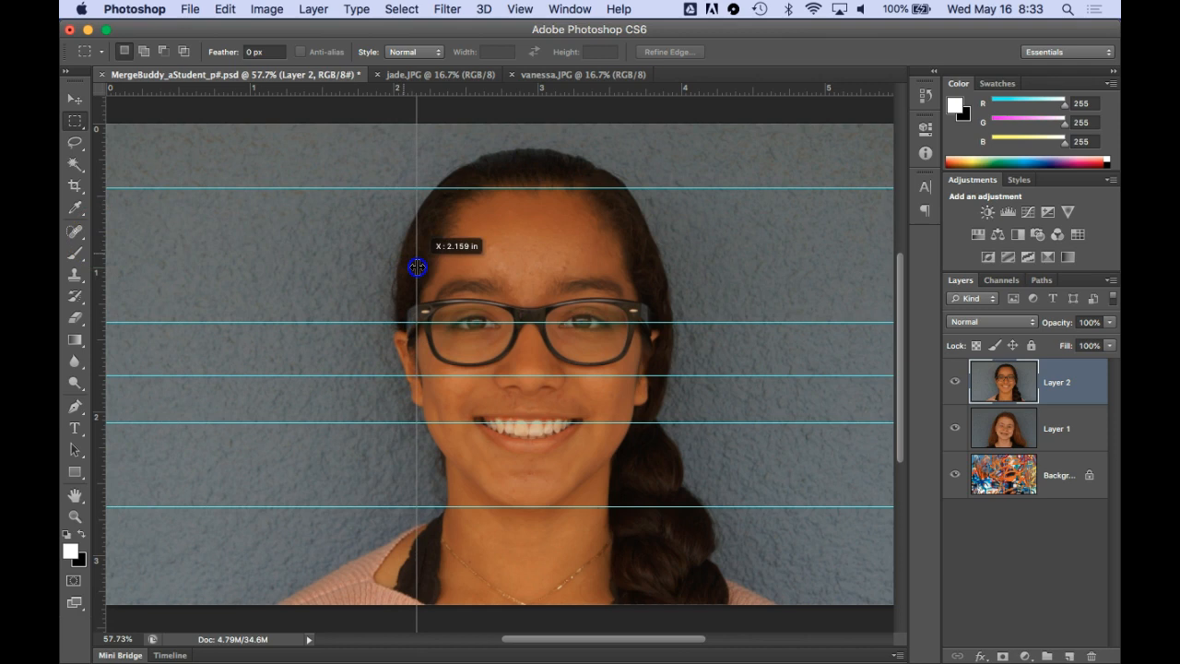
{"action": "left_click_drag", "start_coordinate": [417, 267], "coordinate": [415, 267]}
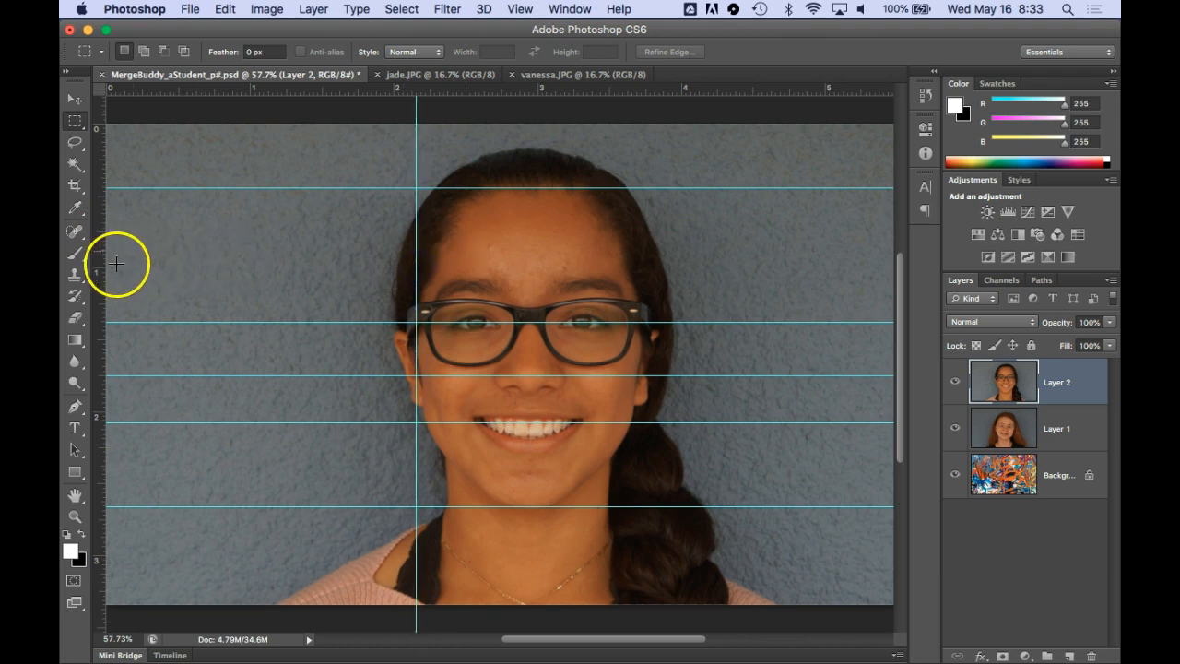
{"action": "left_click_drag", "start_coordinate": [101, 264], "coordinate": [529, 297]}
{"action": "left_click_drag", "start_coordinate": [105, 318], "coordinate": [635, 319]}
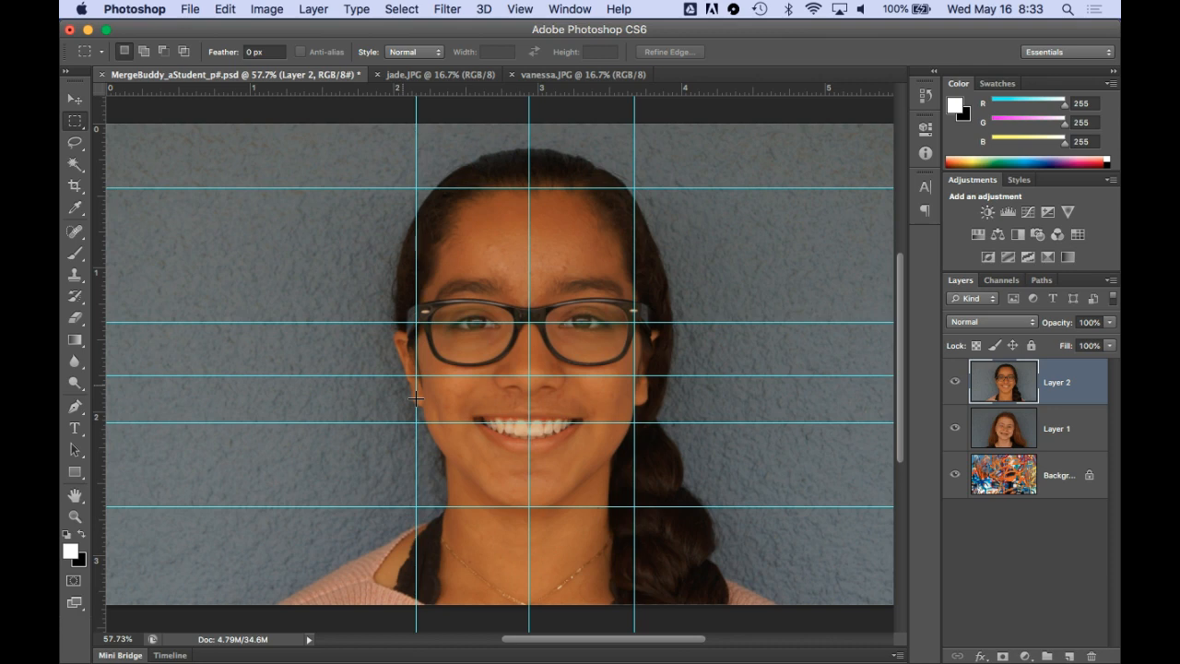
{"action": "left_click_drag", "start_coordinate": [419, 397], "coordinate": [421, 406]}
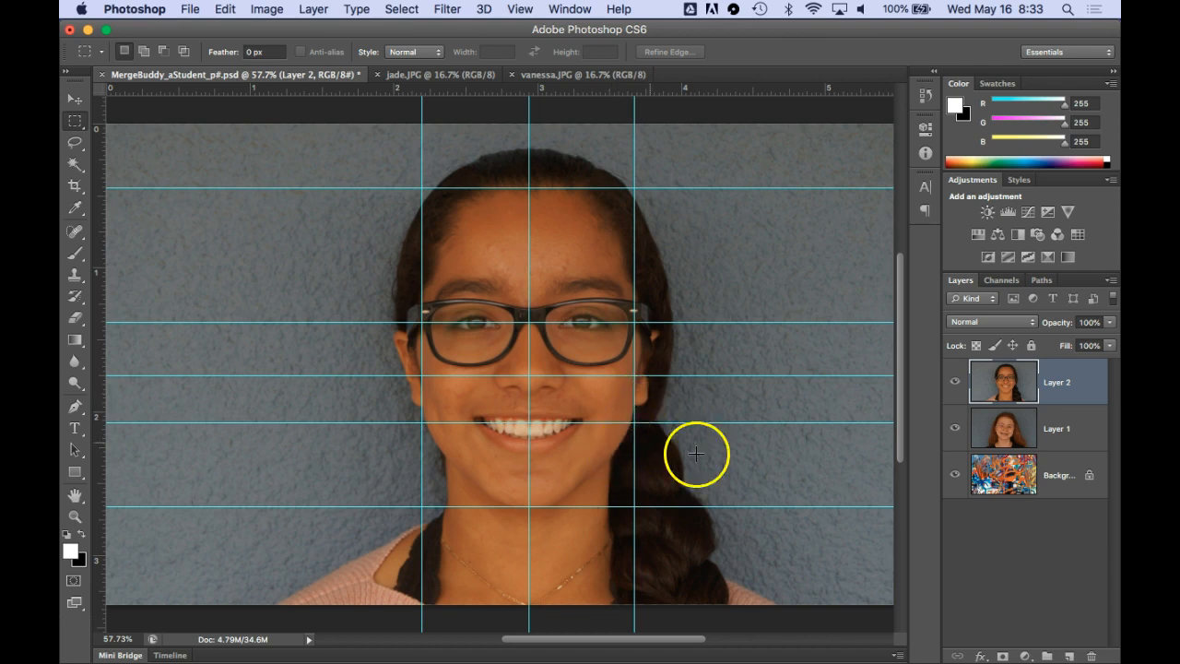
Save the document with Maximize Compatibility on, and close the jade.JPG and vanessa.JPG images
{"action": "left_click", "coordinate": [190, 9]}
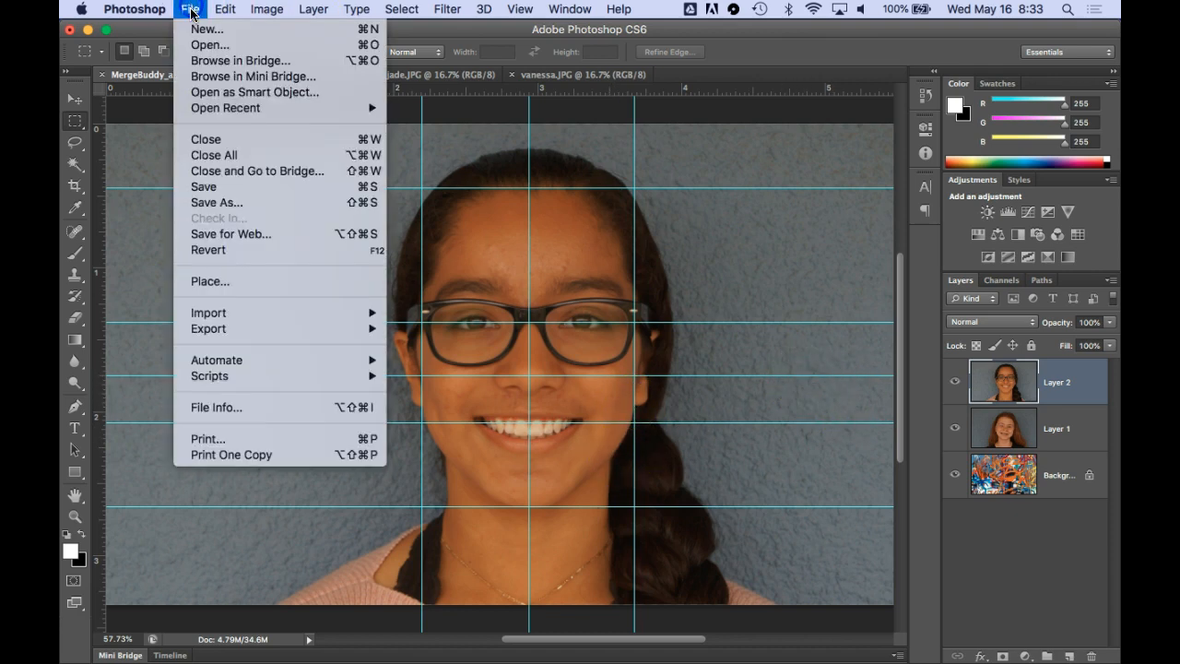
{"action": "left_click", "coordinate": [214, 187]}
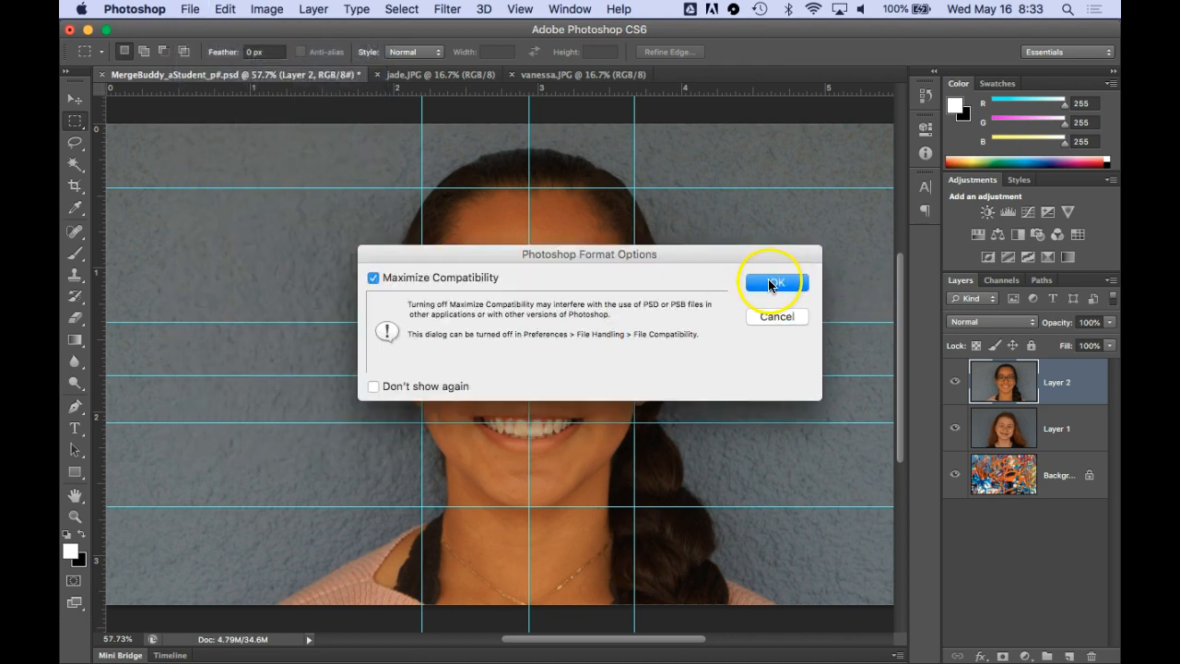
{"action": "left_click", "coordinate": [769, 283]}
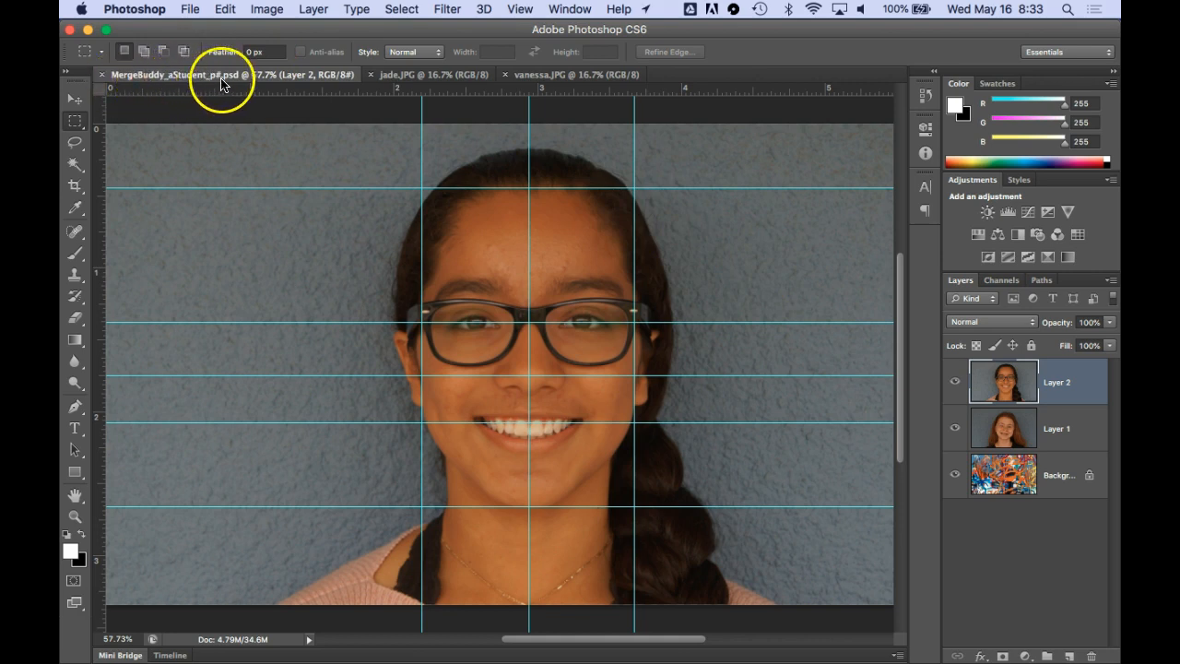
{"action": "left_click", "coordinate": [370, 76]}
{"action": "left_click", "coordinate": [371, 76]}
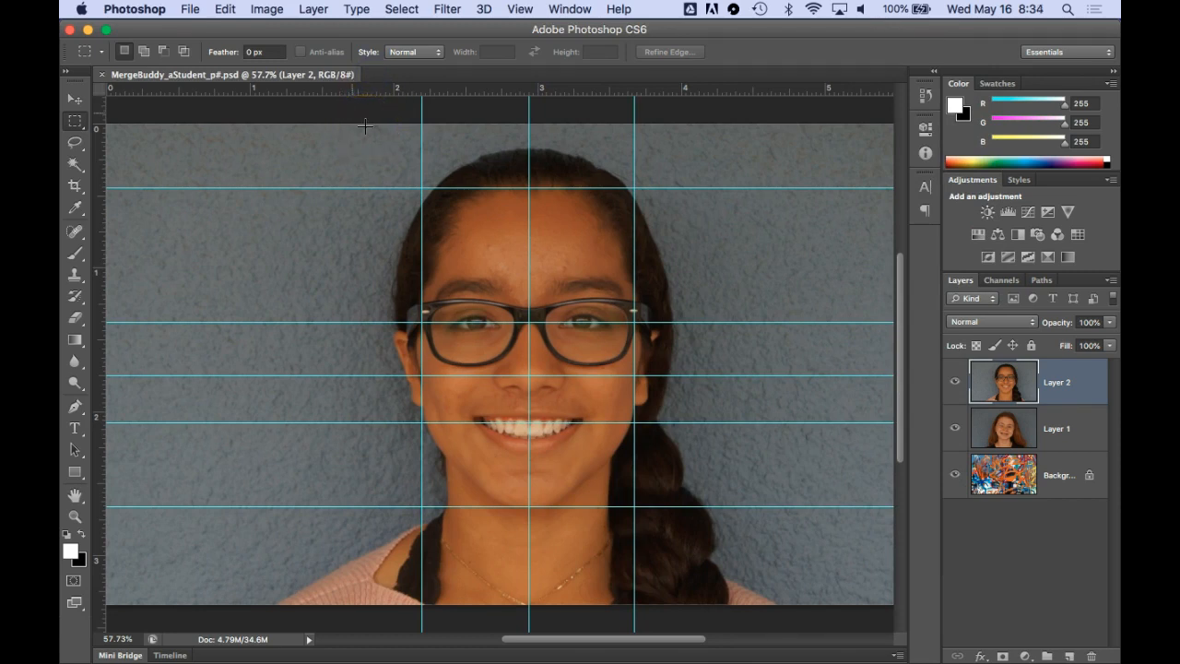
Hide Layer 2 to expose the Layer 1 portrait beneath the guides
{"action": "left_click", "coordinate": [954, 382]}
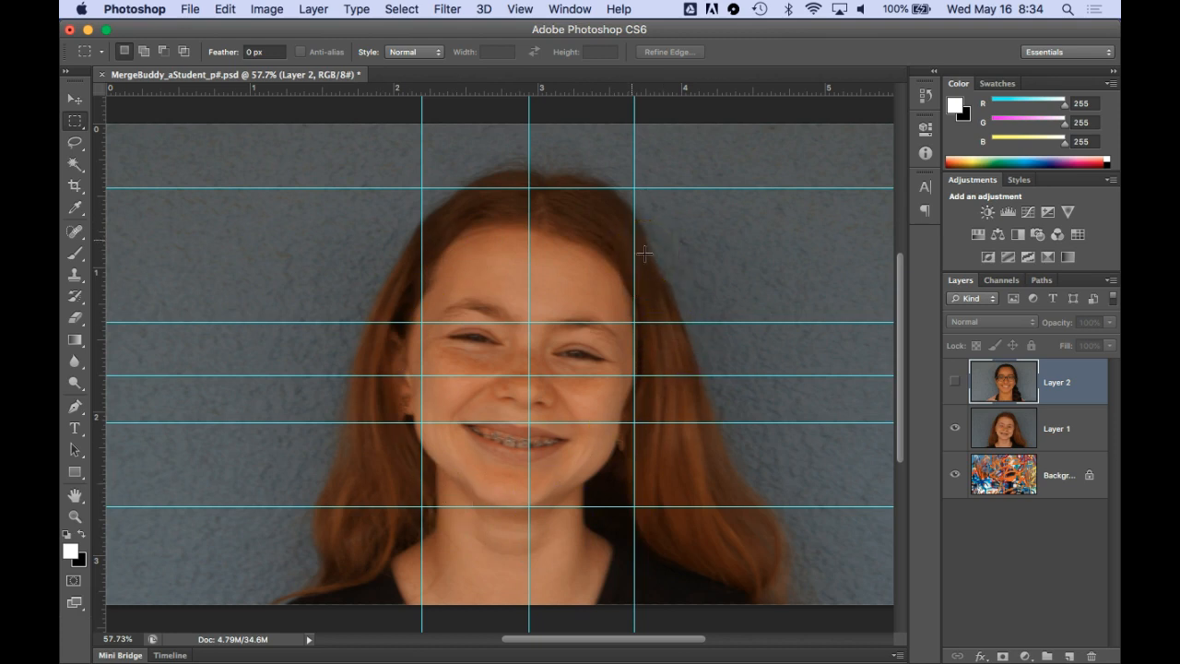
{"action": "key", "text": "super+minus"}
{"action": "key", "text": "super+minus"}
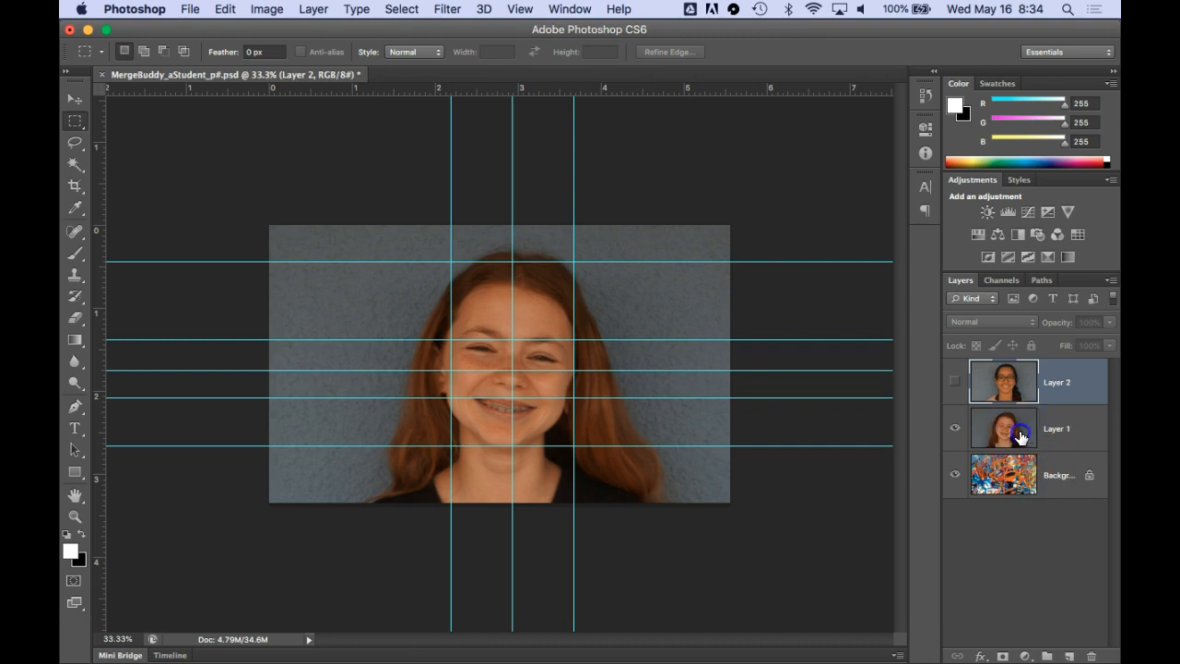
Free-transform Layer 1, rotating it about -7.2° to level the face, and shift its nose onto the central vertical guide
{"action": "left_click", "coordinate": [995, 443]}
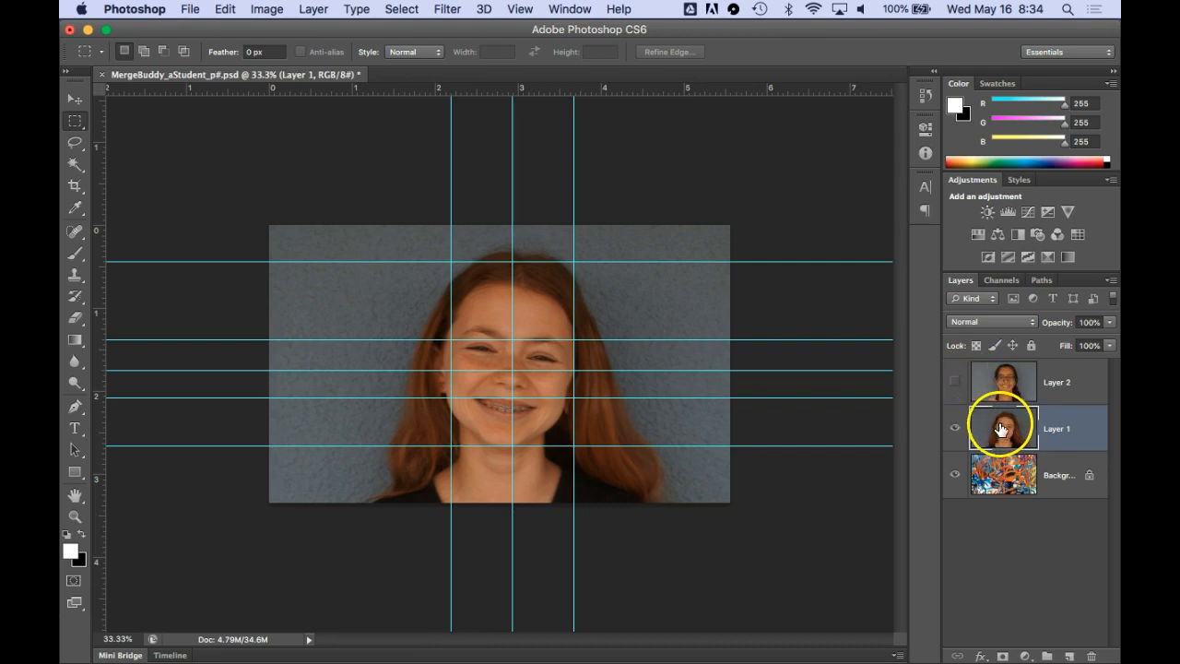
{"action": "key", "text": "super+t"}
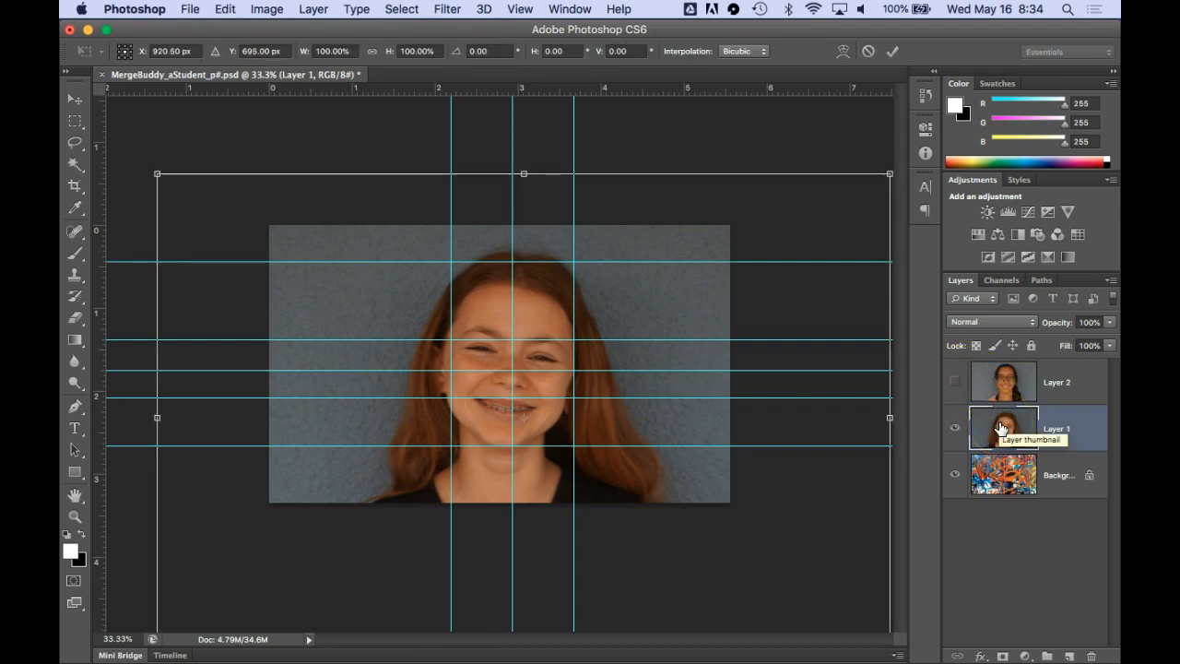
{"action": "left_click", "coordinate": [162, 181]}
{"action": "left_click_drag", "start_coordinate": [142, 168], "coordinate": [142, 202]}
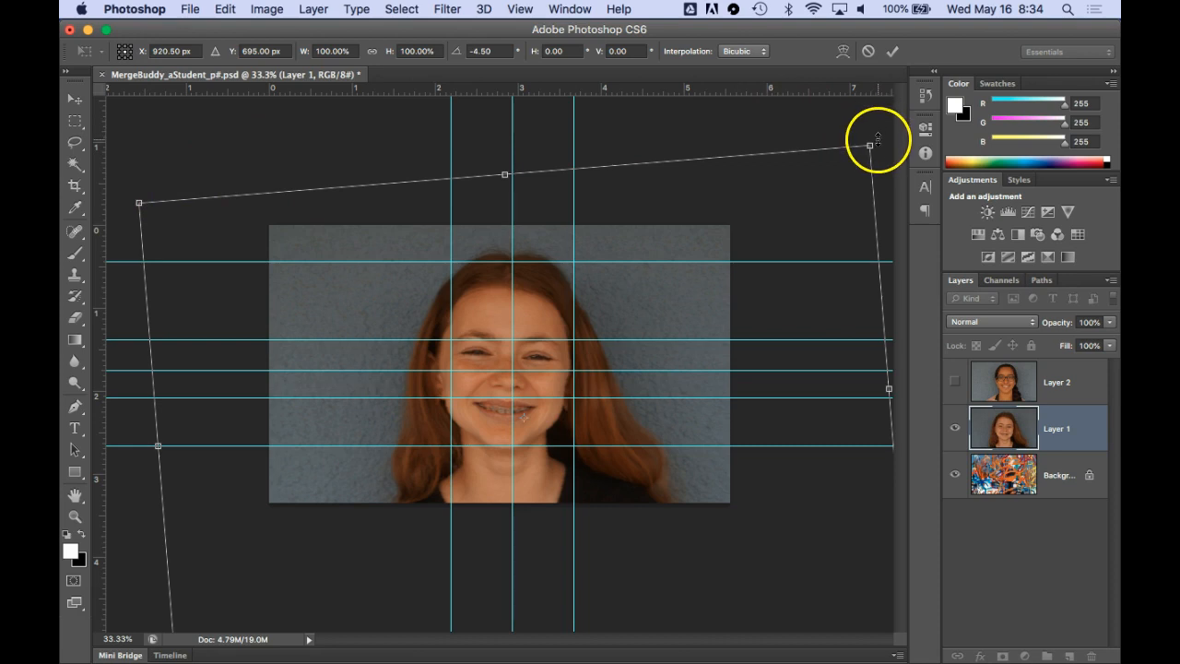
{"action": "left_click_drag", "start_coordinate": [880, 134], "coordinate": [863, 120]}
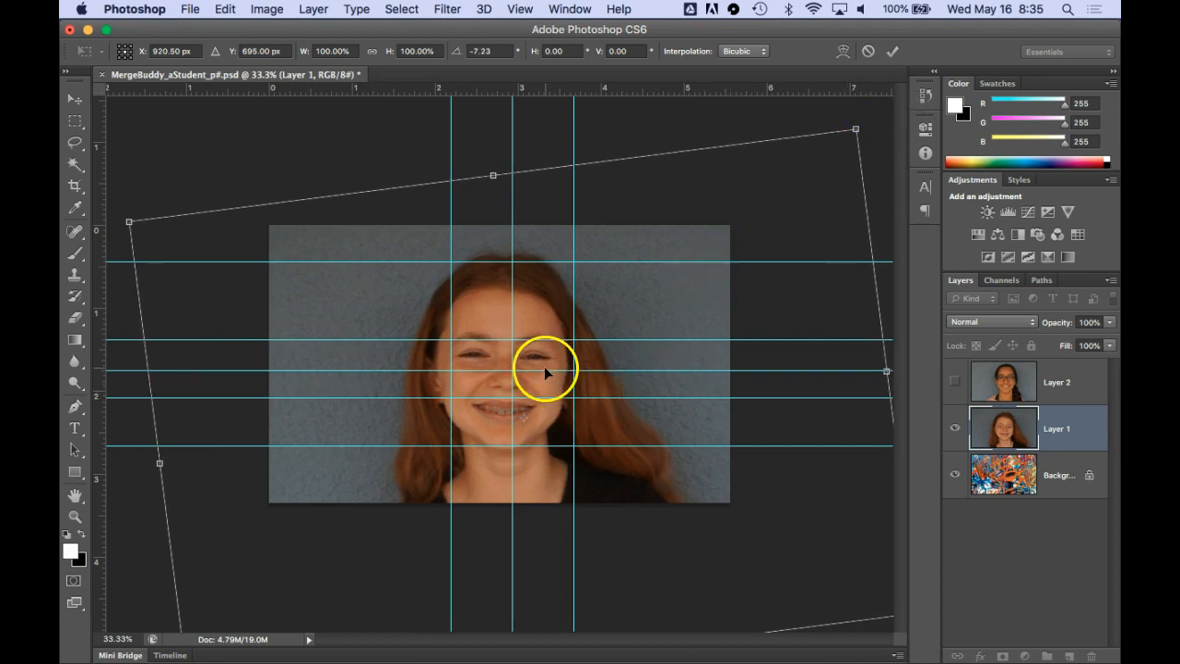
{"action": "left_click_drag", "start_coordinate": [536, 359], "coordinate": [545, 359]}
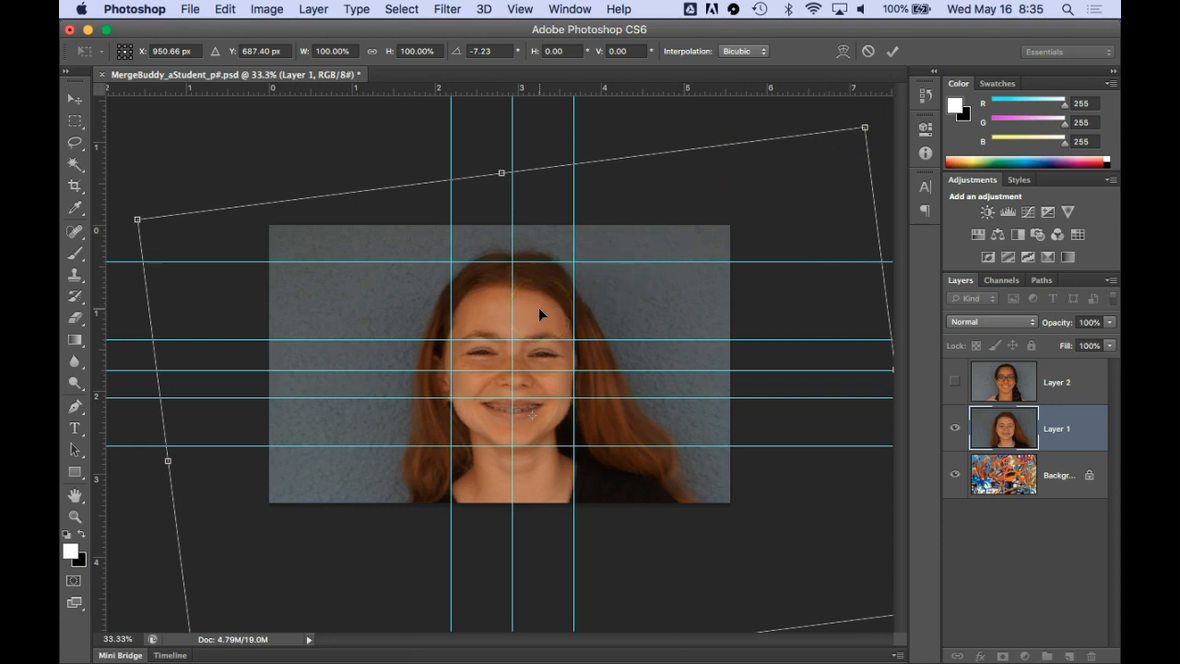
Scale the Layer 1 portrait proportionally to about 113% so its facial features match the spacing of the guides
{"action": "key", "text": "super+minus"}
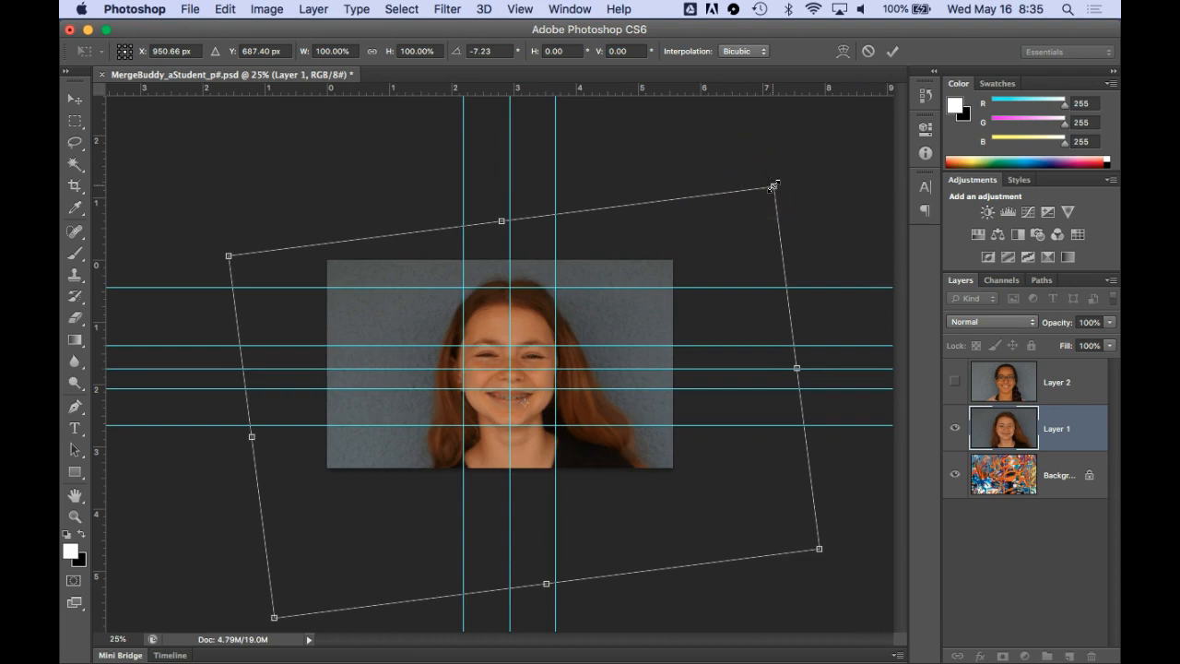
{"action": "left_click_drag", "start_coordinate": [772, 186], "coordinate": [797, 158]}
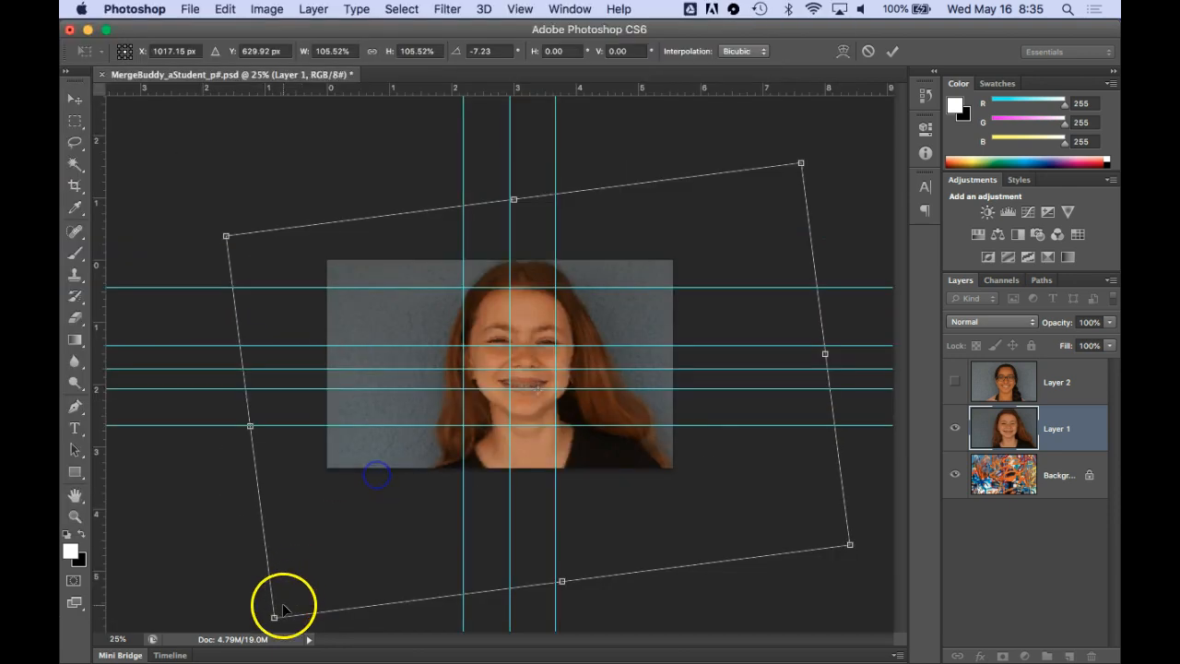
{"action": "left_click_drag", "start_coordinate": [274, 617], "coordinate": [248, 640]}
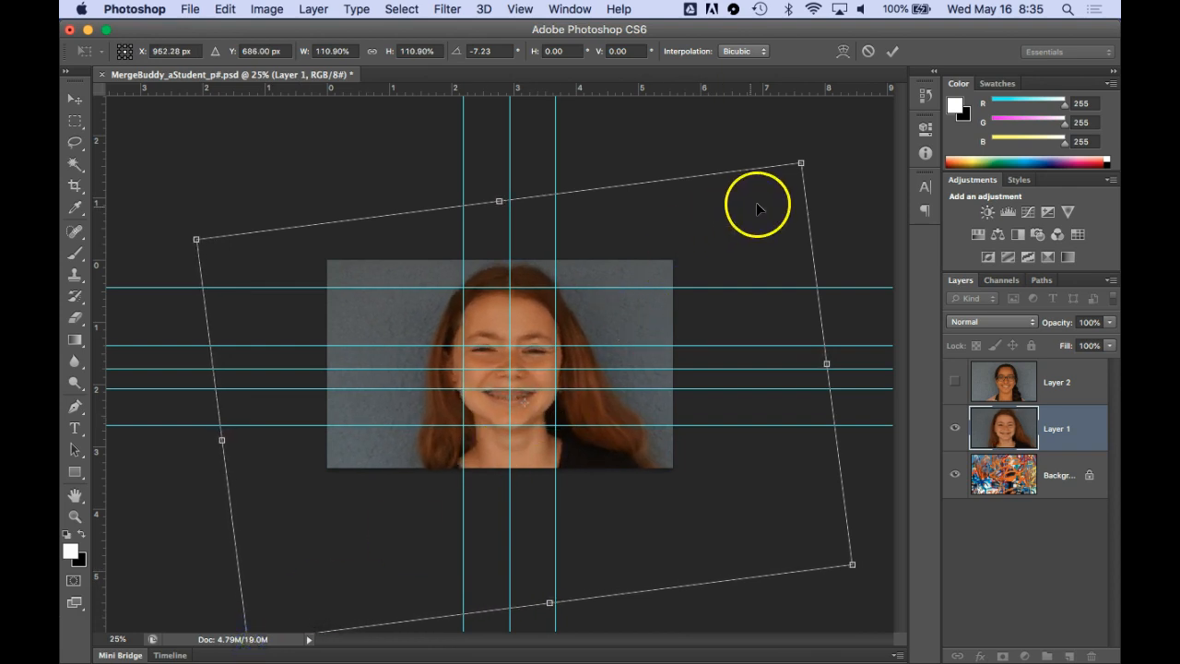
{"action": "left_click_drag", "start_coordinate": [801, 163], "coordinate": [811, 154]}
{"action": "left_click_drag", "start_coordinate": [810, 154], "coordinate": [811, 154]}
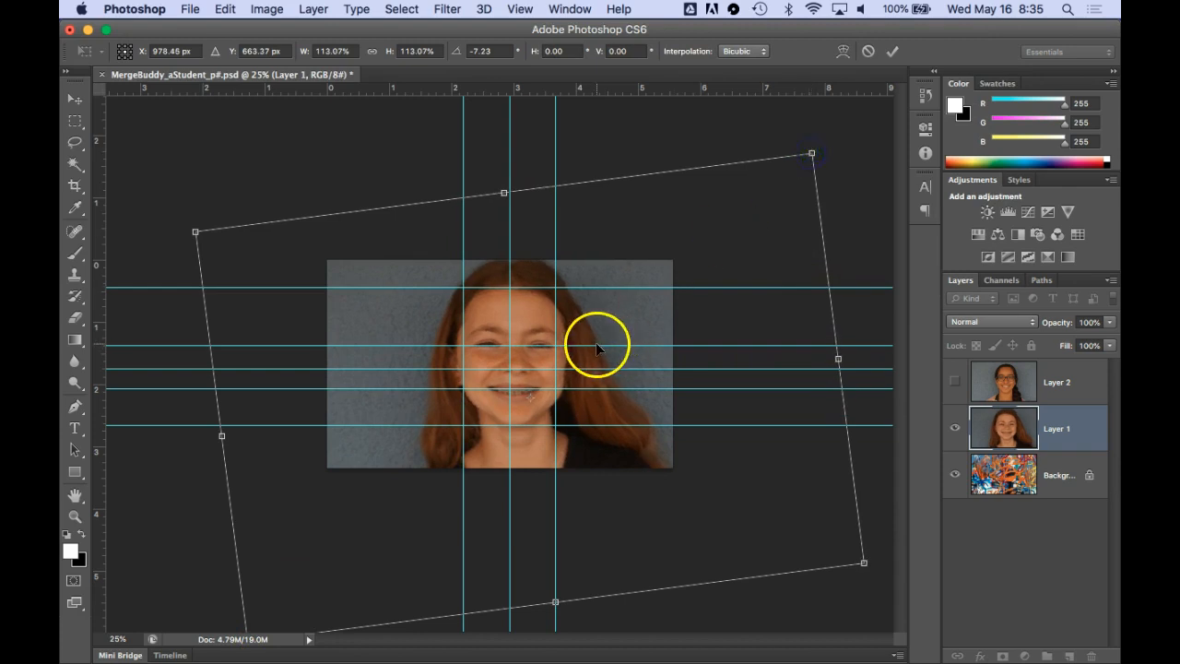
Reposition and nudge the enlarged Layer 1 face until its eyes, nose and mouth fit the guides, and apply the transform
{"action": "left_click_drag", "start_coordinate": [526, 335], "coordinate": [522, 336]}
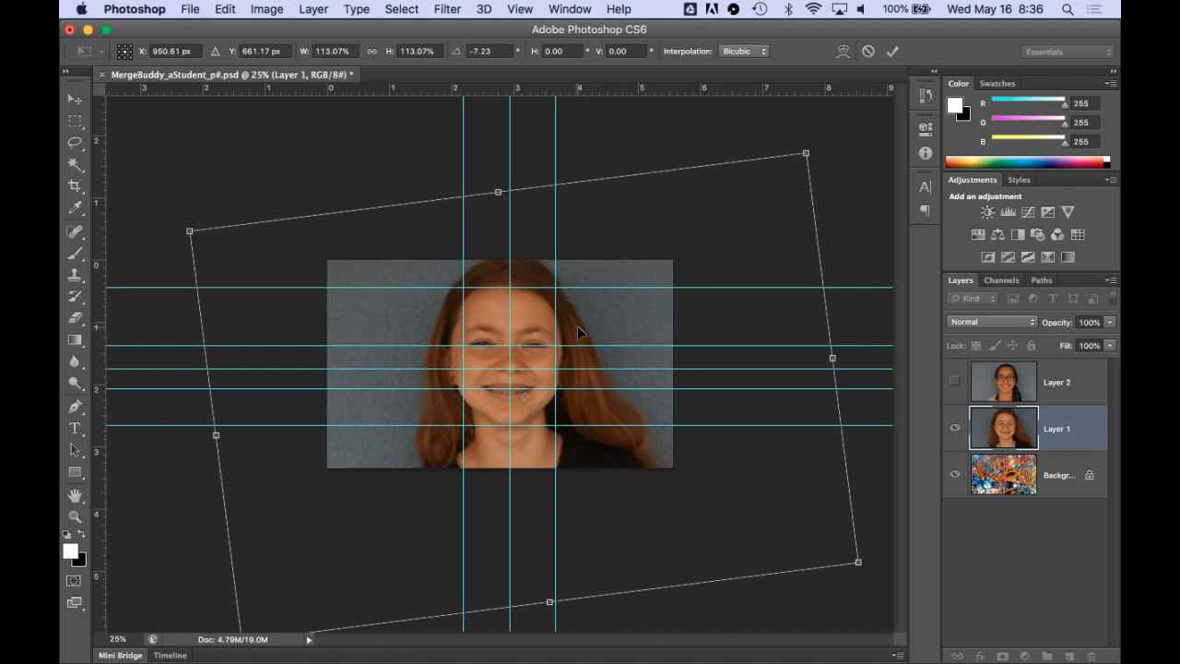
{"action": "key", "text": "Right"}
{"action": "key", "text": "Right"}
{"action": "key", "text": "Right"}
{"action": "key", "text": "Right"}
{"action": "key", "text": "Right"}
{"action": "key", "text": "Right"}
{"action": "key", "text": "Right"}
{"action": "key", "text": "Right"}
{"action": "key", "text": "Right"}
{"action": "key", "text": "Right"}
{"action": "key", "text": "Right"}
{"action": "key", "text": "Right"}
{"action": "key", "text": "Down"}
{"action": "key", "text": "Down"}
{"action": "key", "text": "Down"}
{"action": "key", "text": "Down"}
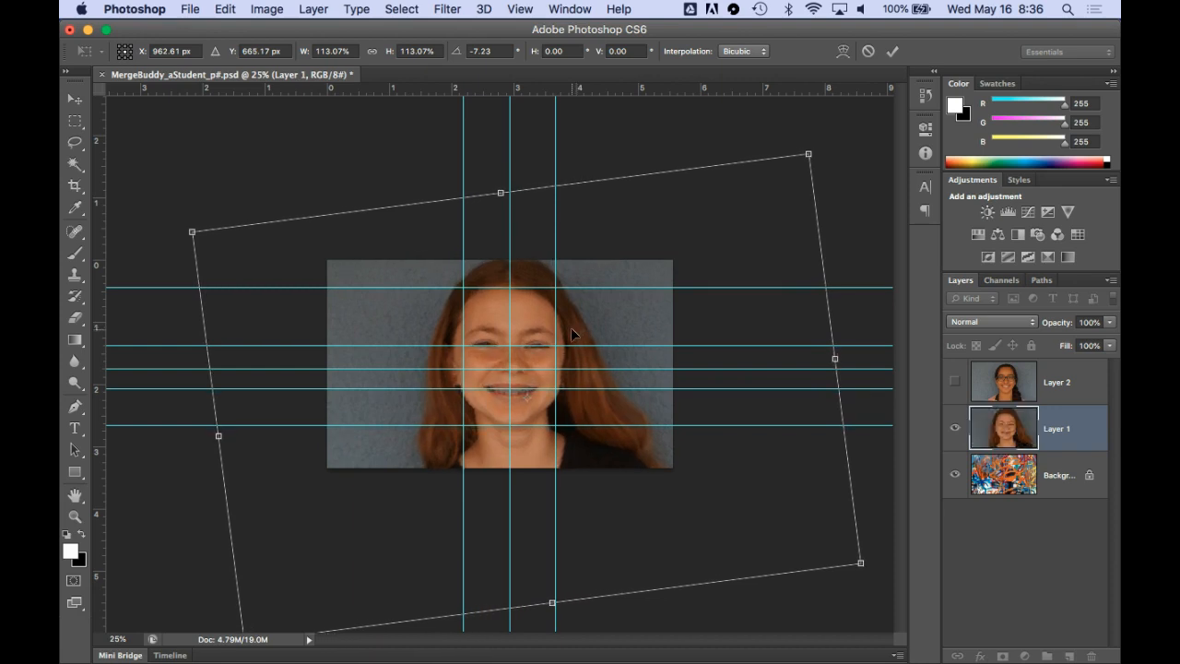
{"action": "key", "text": "Return"}
{"action": "left_click", "coordinate": [572, 346]}
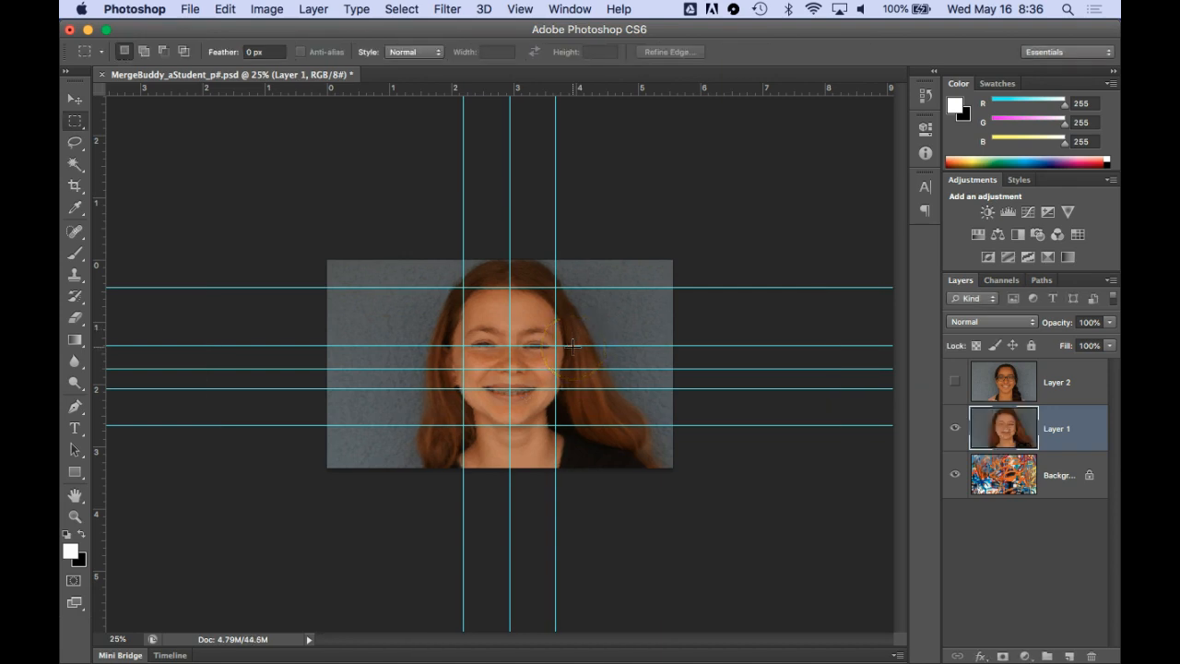
Hide the guides over the aligned portraits
{"action": "key", "text": "super+0"}
{"action": "left_click", "coordinate": [597, 361]}
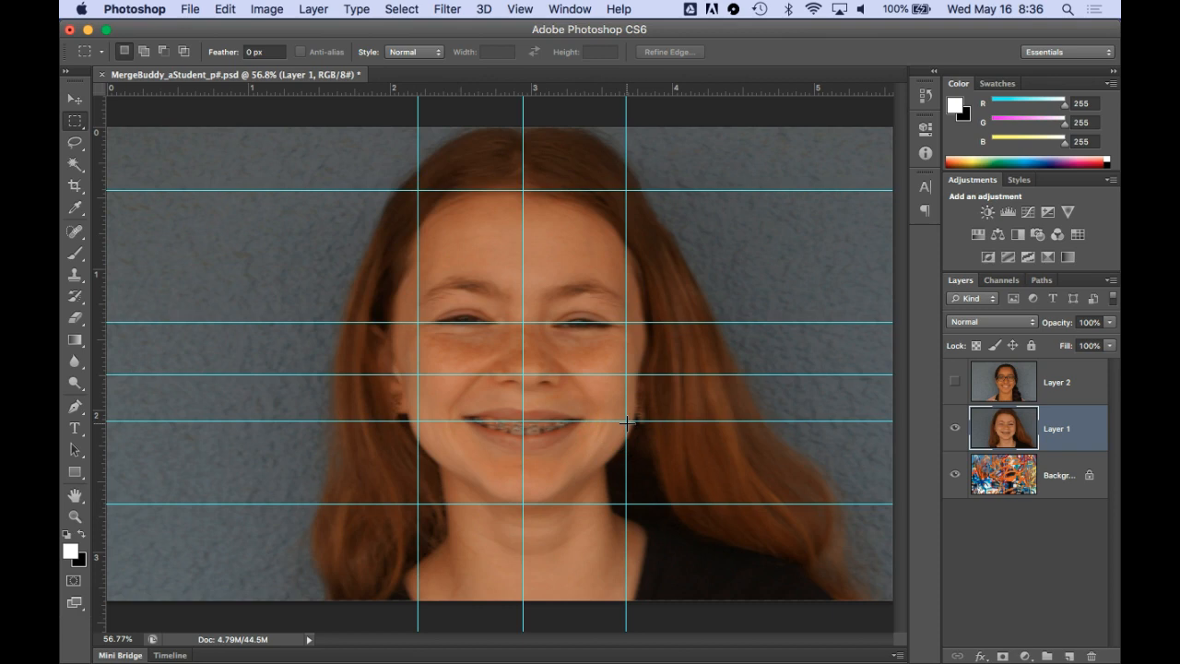
{"action": "key", "text": "super+semicolon"}
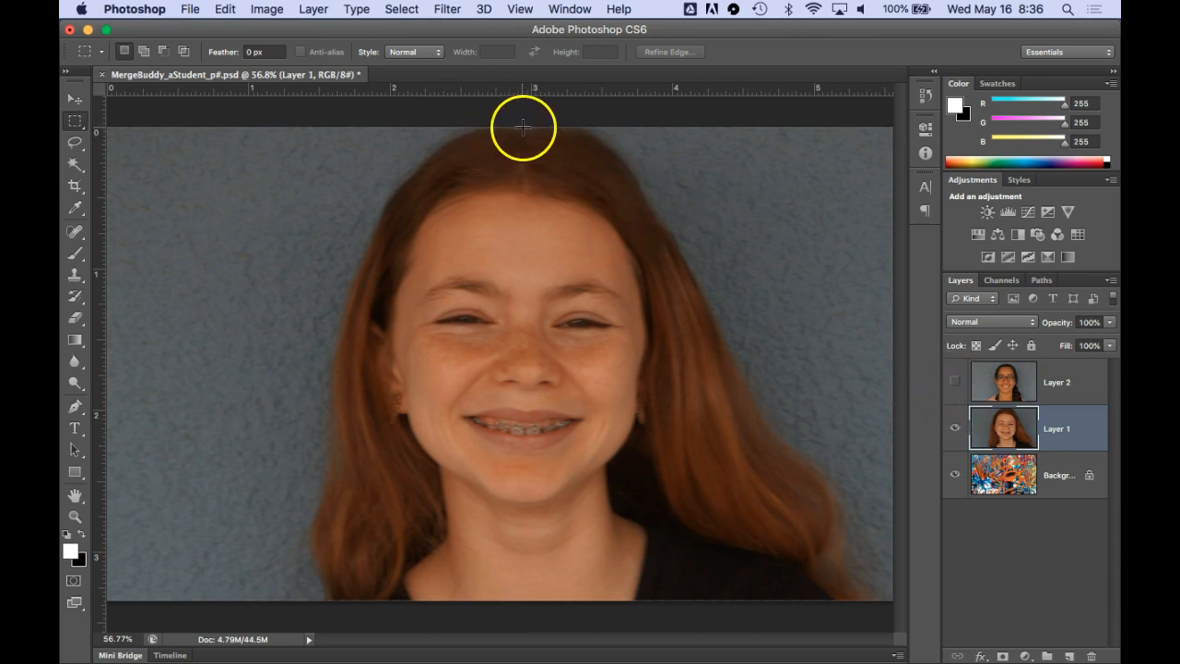
Toggle Layer 2's visibility repeatedly to compare how its eyes, nose, mouth and chin line up with the Layer 1 face
{"action": "left_click", "coordinate": [954, 382]}
{"action": "left_click", "coordinate": [955, 383]}
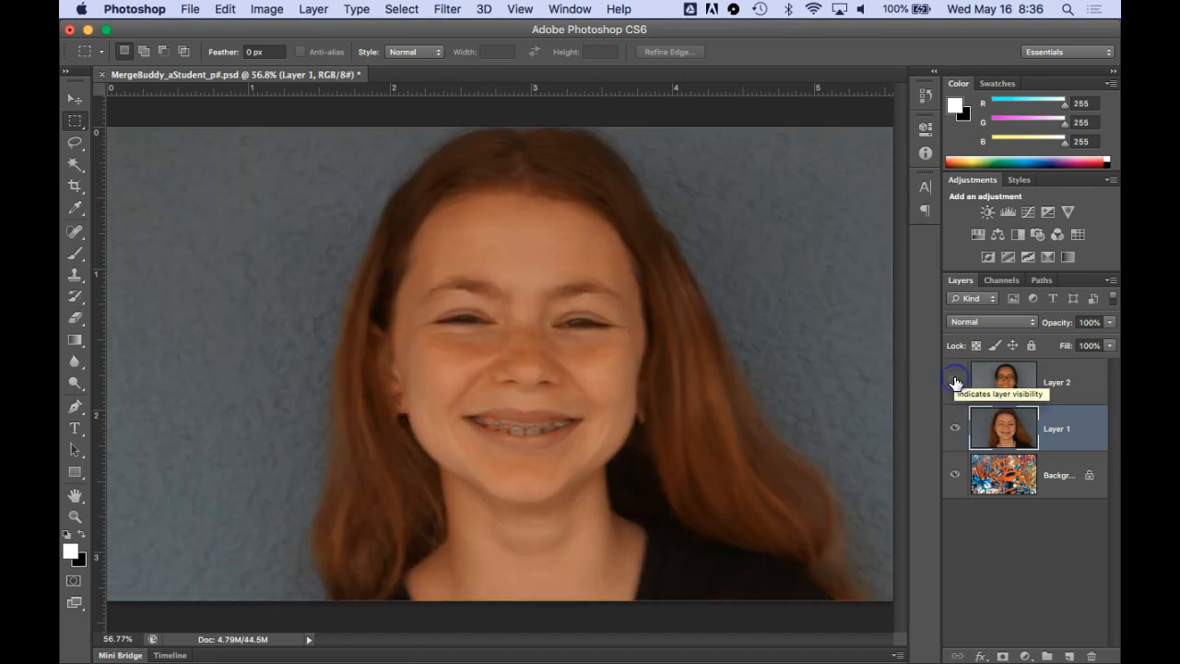
{"action": "left_click", "coordinate": [954, 383]}
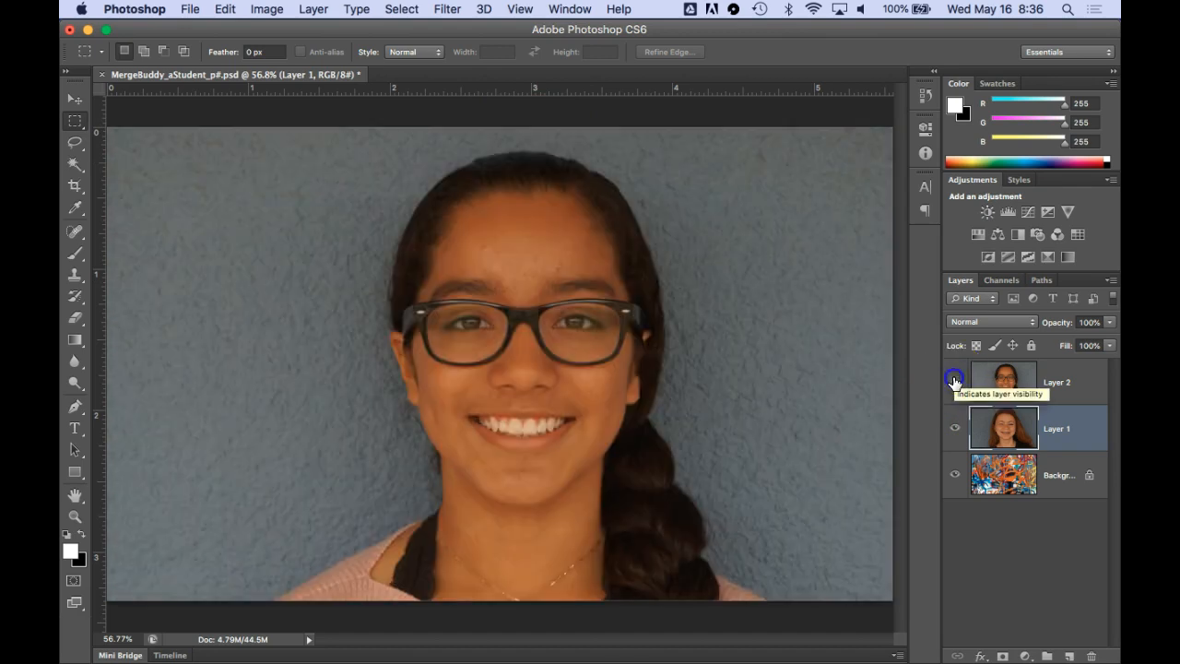
{"action": "left_click", "coordinate": [954, 383]}
{"action": "left_click", "coordinate": [954, 382]}
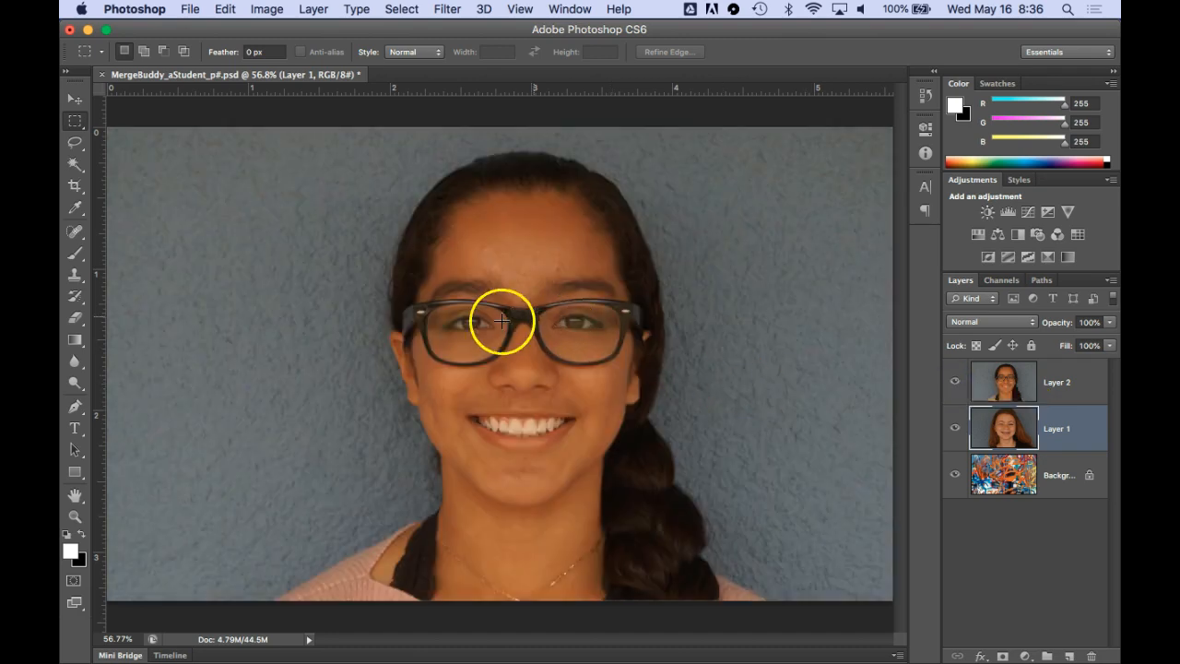
{"action": "left_click", "coordinate": [954, 382]}
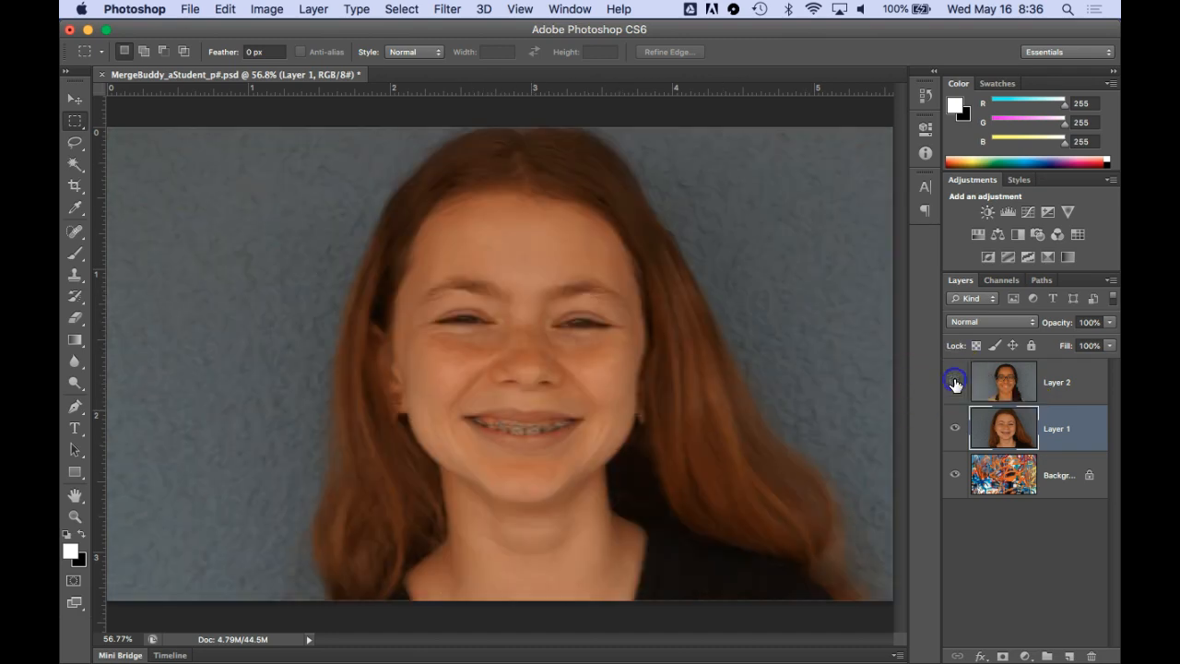
{"action": "left_click", "coordinate": [955, 383]}
{"action": "left_click", "coordinate": [955, 382]}
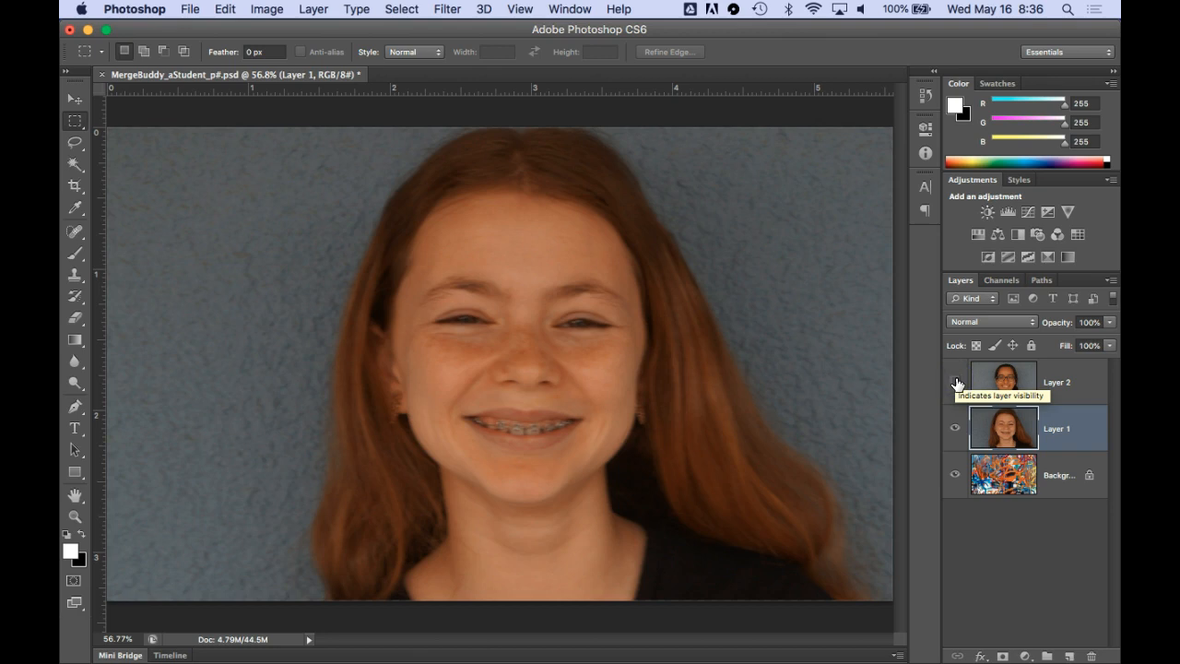
{"action": "left_click", "coordinate": [955, 382]}
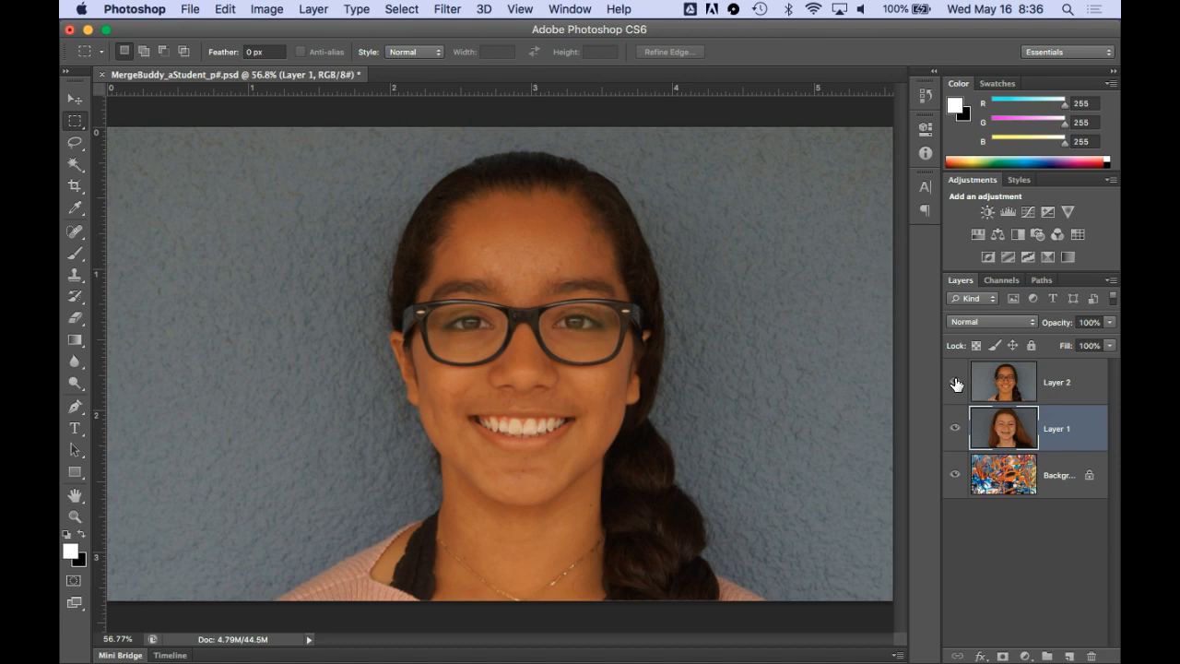
{"action": "left_click", "coordinate": [955, 382]}
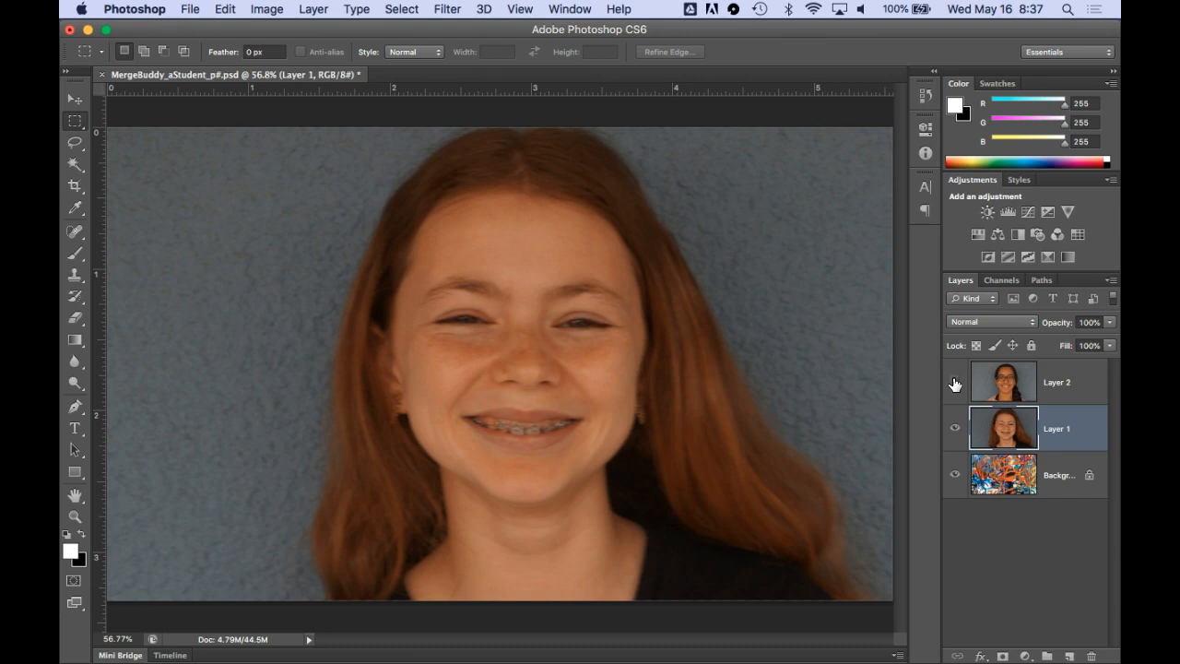
{"action": "left_click", "coordinate": [955, 382]}
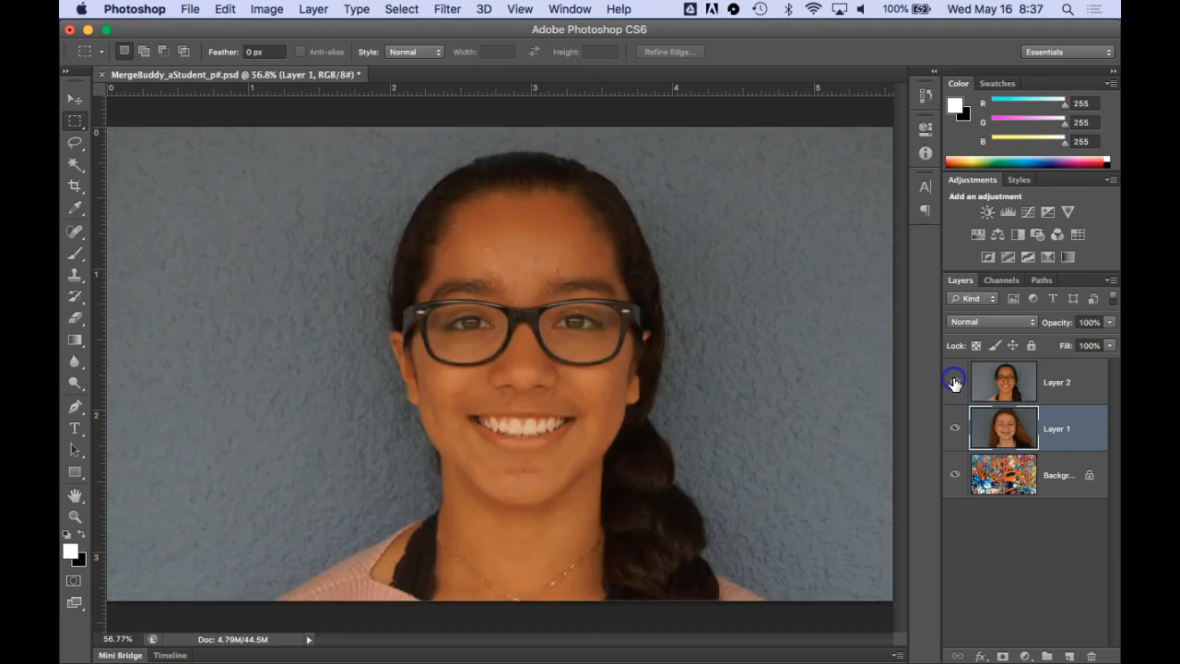
Rename Layer 2 and Layer 1 with the first names of the students they show, and save the document
{"action": "double_click", "coordinate": [1057, 383]}
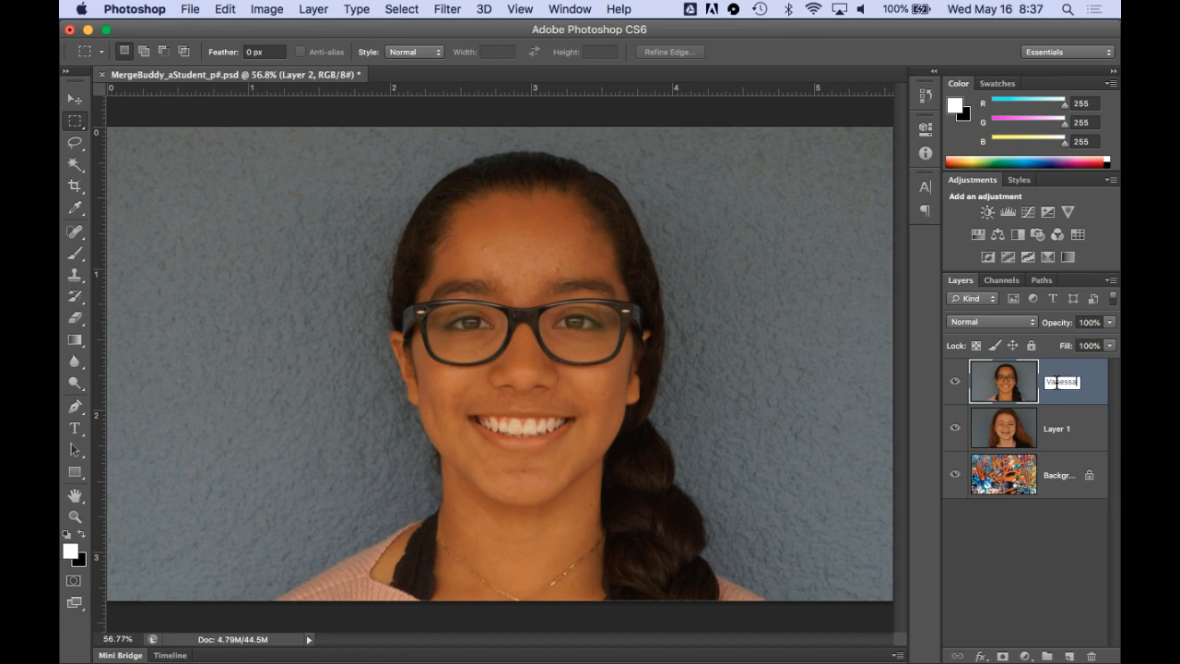
{"action": "double_click", "coordinate": [1057, 429]}
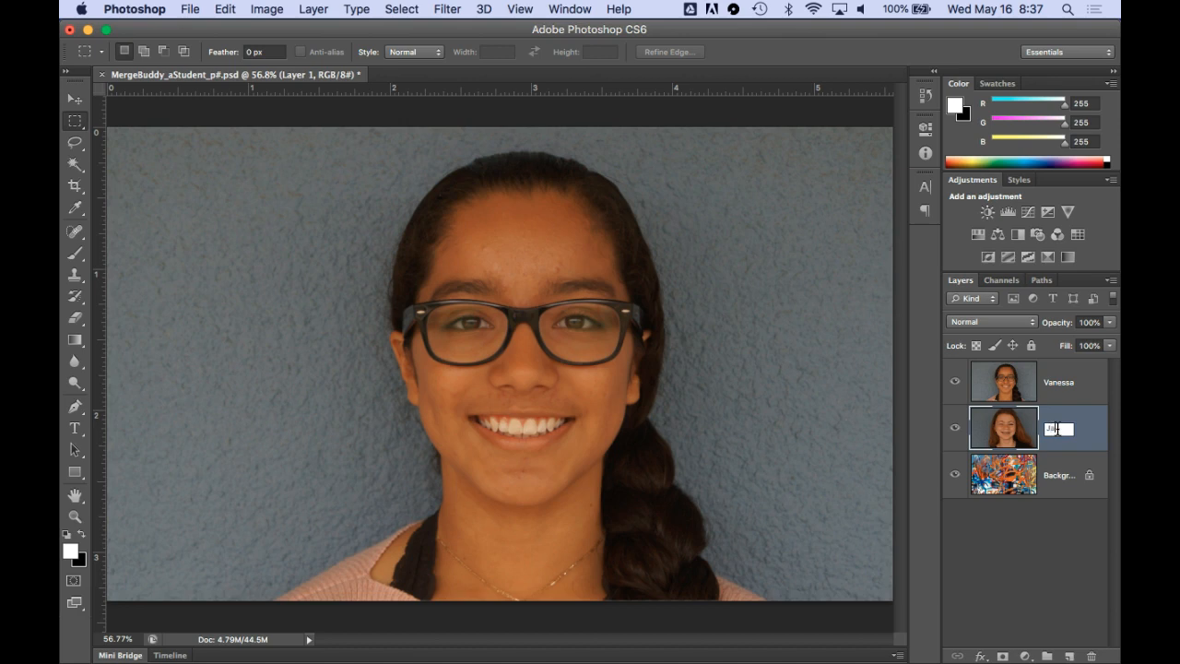
{"action": "key", "text": "Return"}
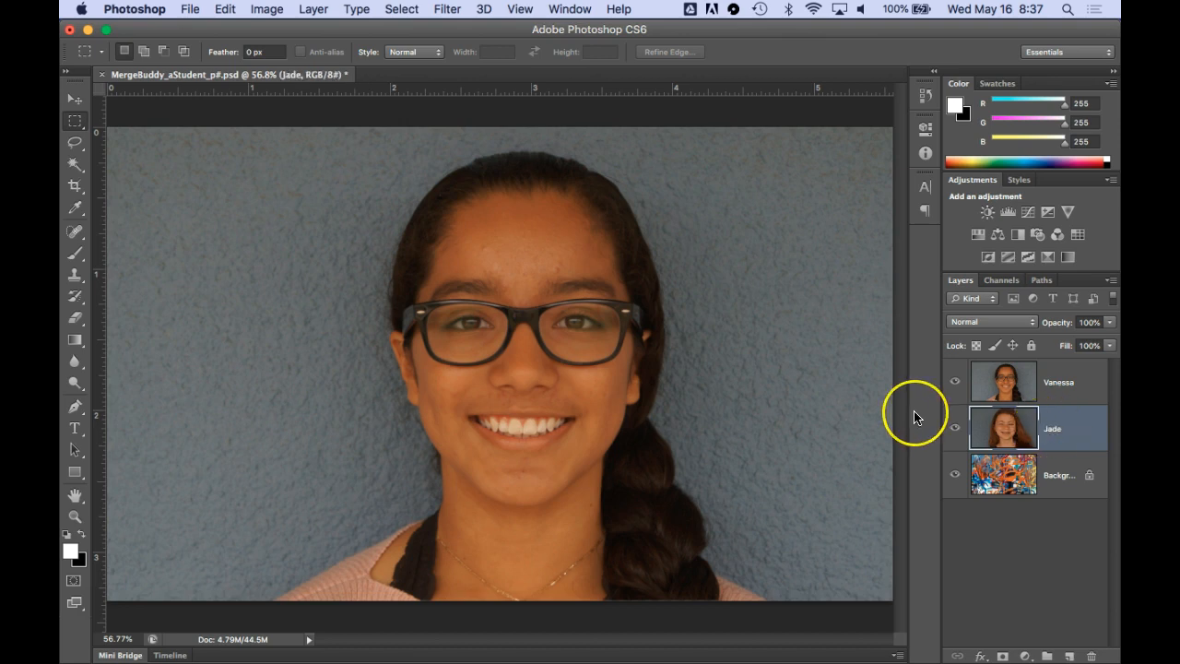
{"action": "key", "text": "cmd+s"}
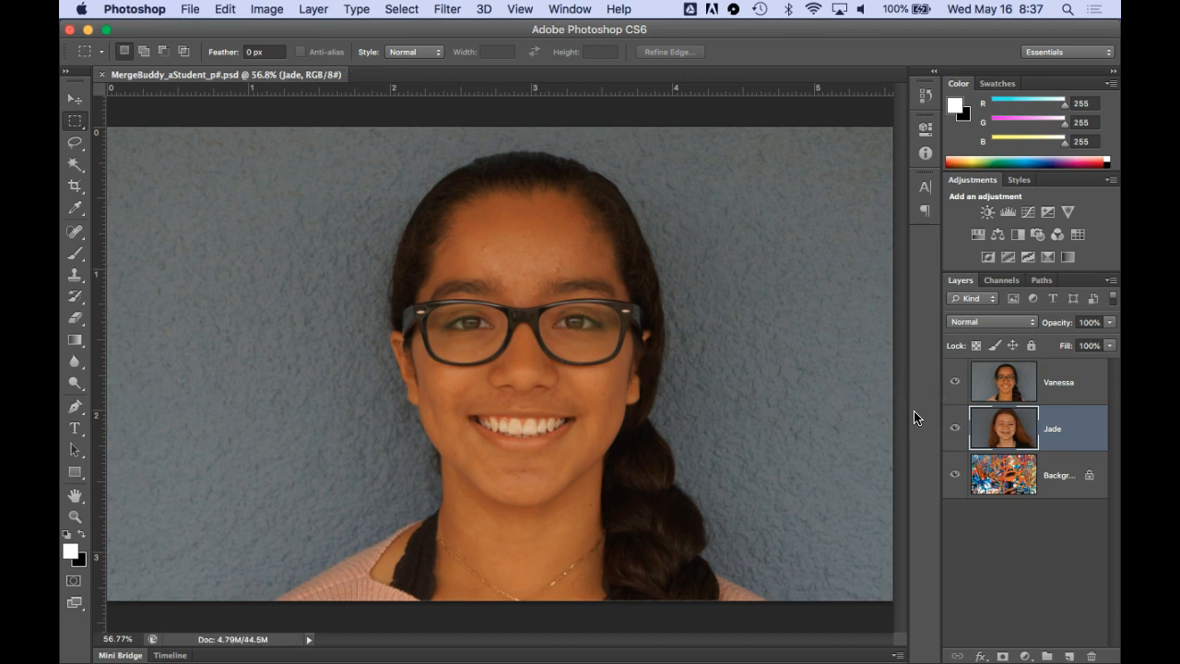
Add a white layer mask to each of the two portrait layers
{"action": "left_click", "coordinate": [1063, 384]}
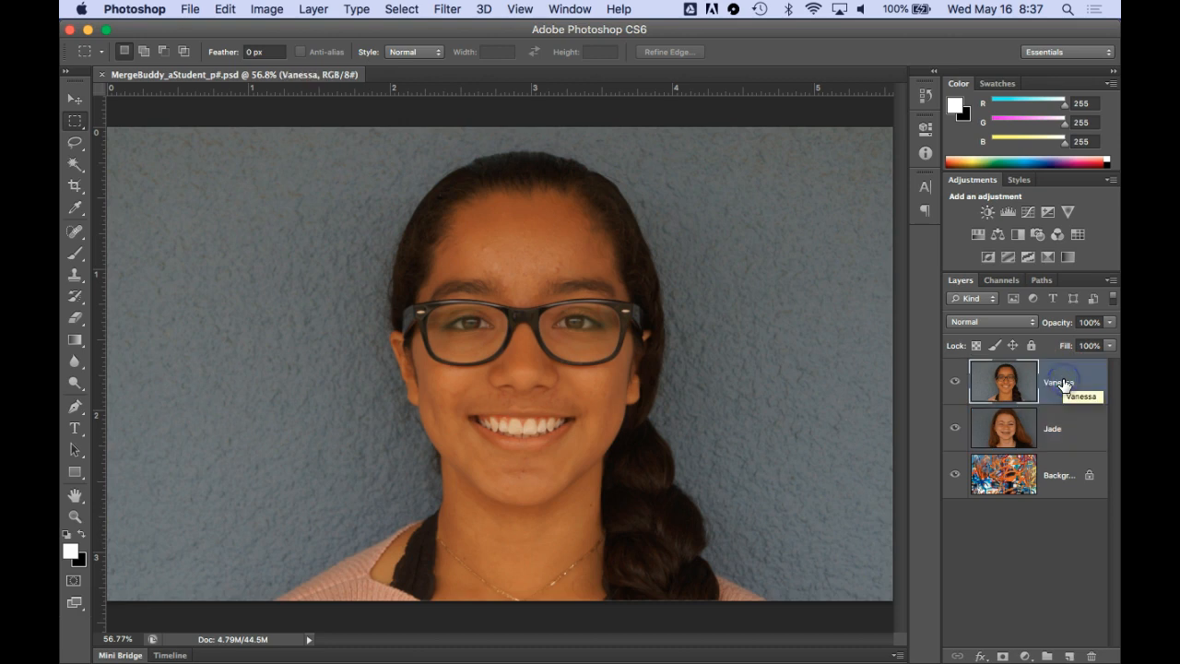
{"action": "left_click", "coordinate": [1003, 656]}
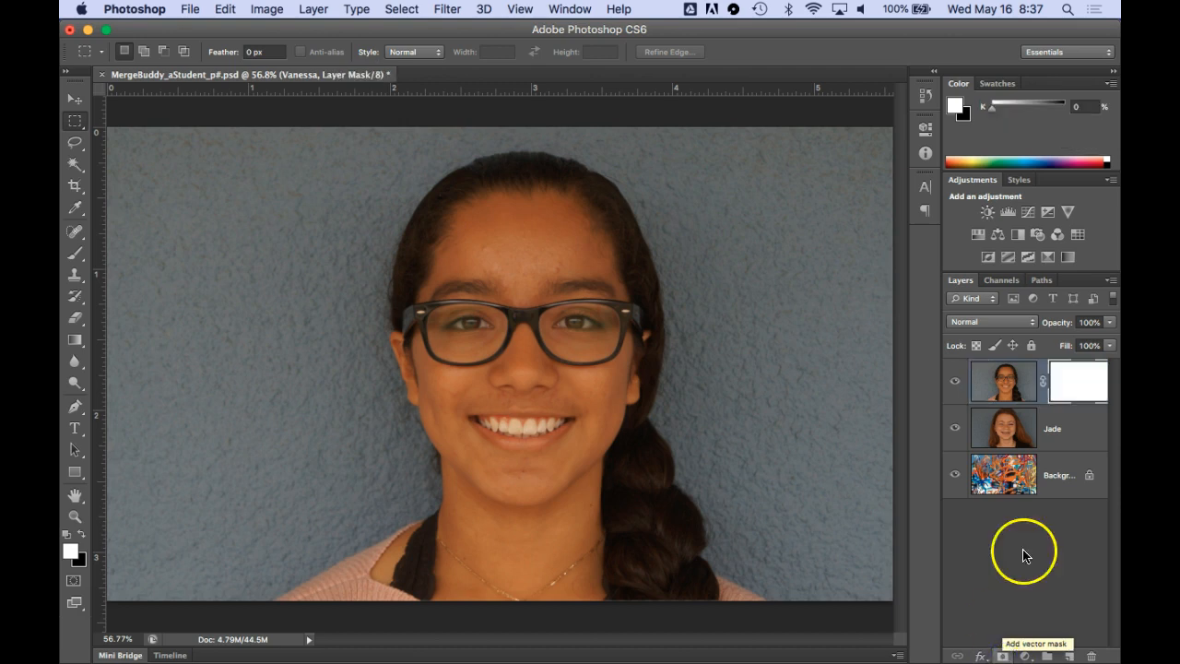
{"action": "left_click", "coordinate": [1059, 431]}
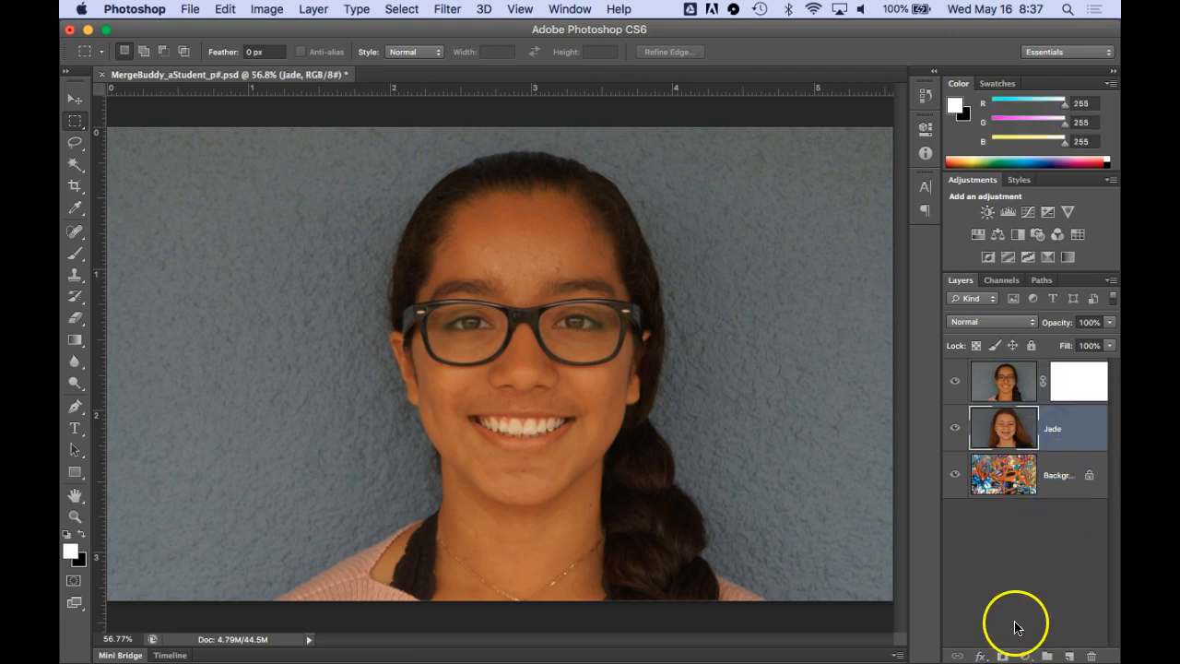
{"action": "left_click", "coordinate": [1003, 657]}
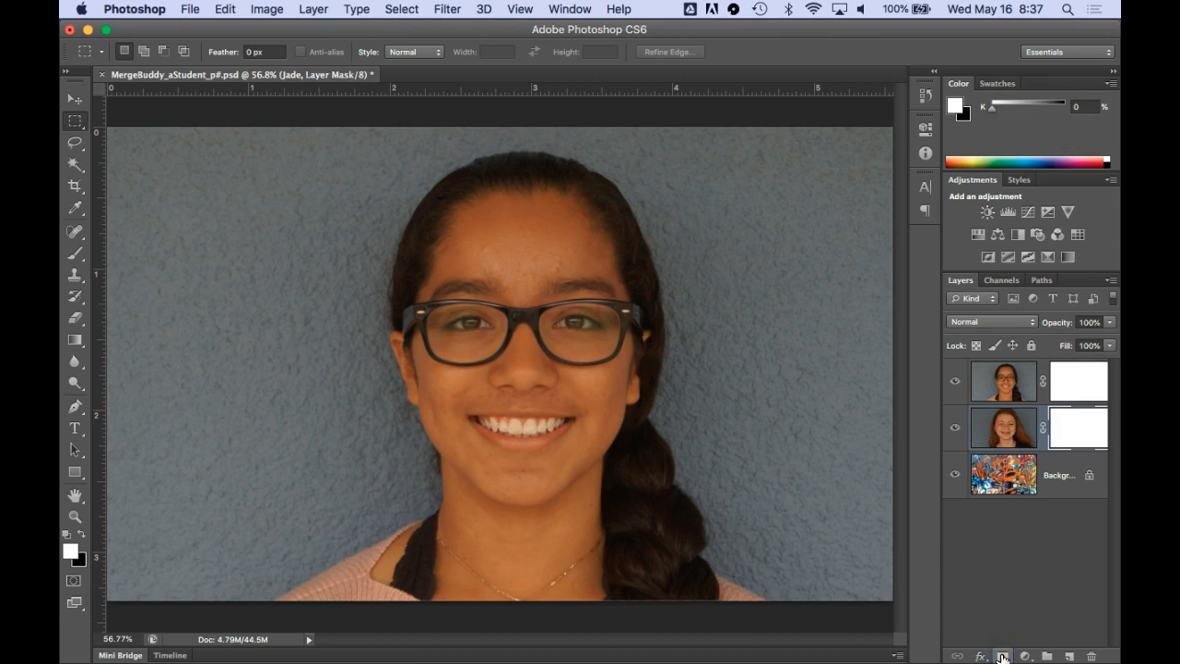
Hide the upper portrait and erase the wall around the lower portrait's hair on its layer mask with a size 400 eraser
{"action": "left_click", "coordinate": [955, 384]}
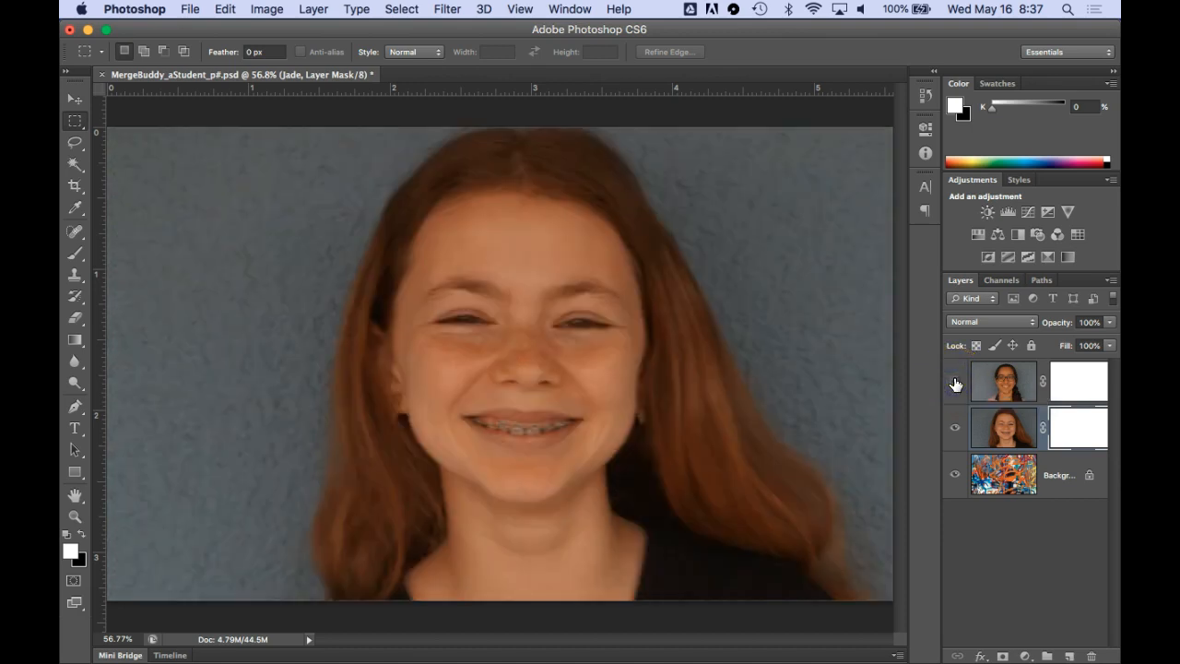
{"action": "left_click", "coordinate": [1084, 425]}
{"action": "left_click", "coordinate": [1077, 425]}
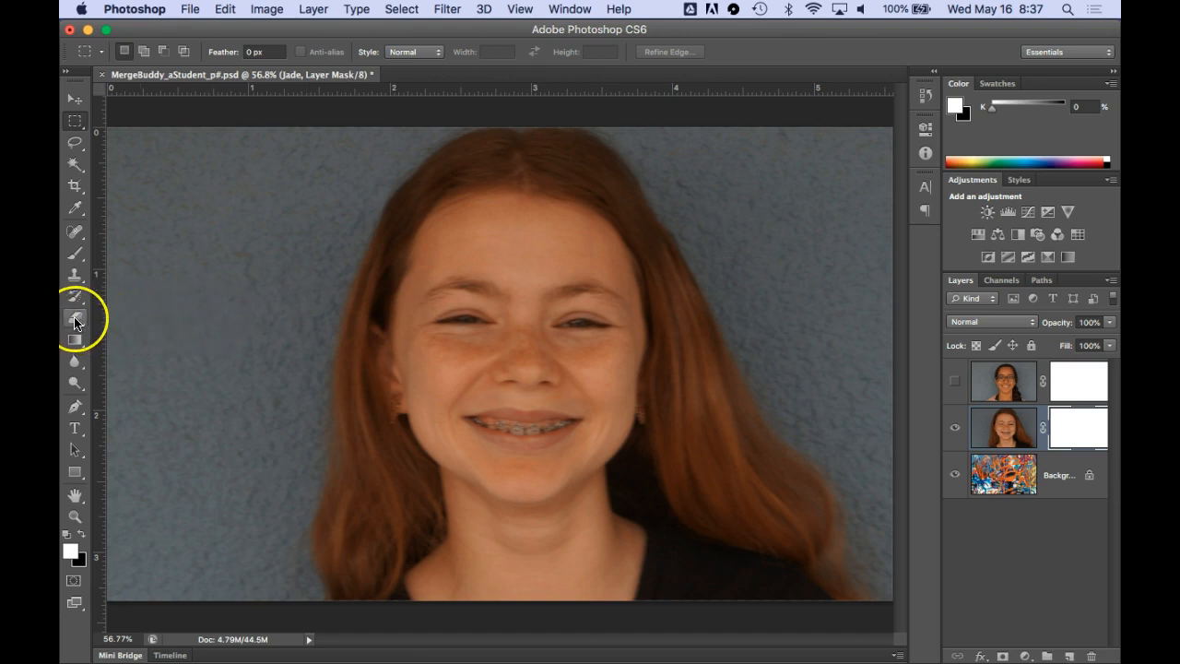
{"action": "left_click", "coordinate": [75, 320]}
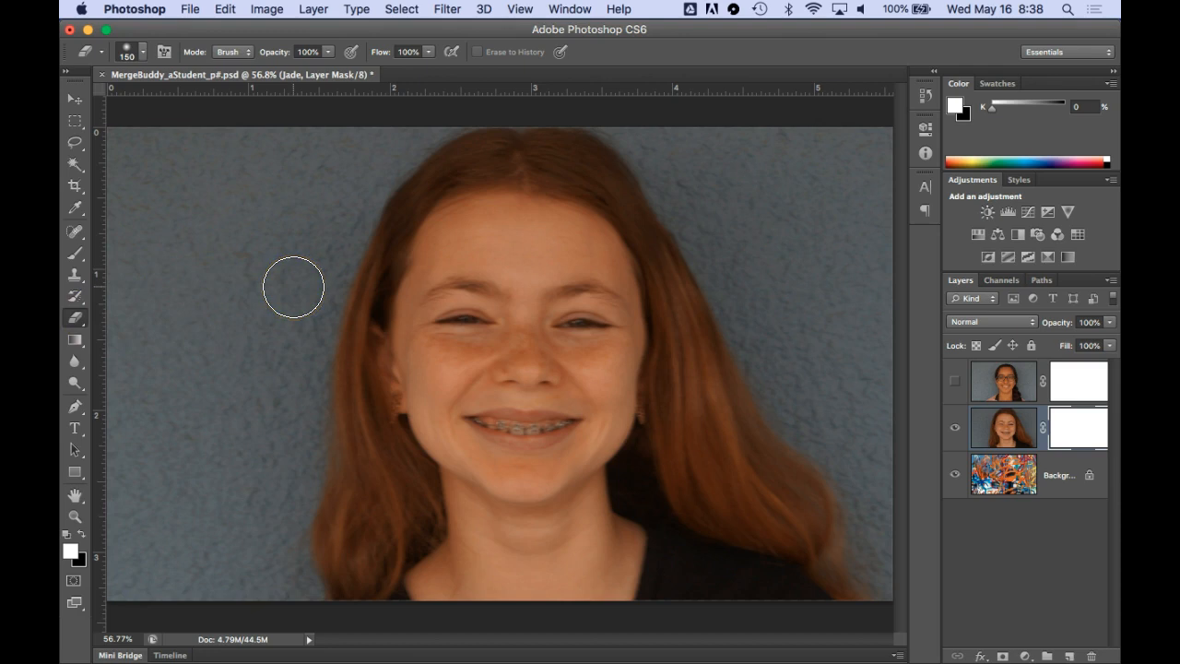
{"action": "left_click_drag", "start_coordinate": [293, 287], "coordinate": [247, 273]}
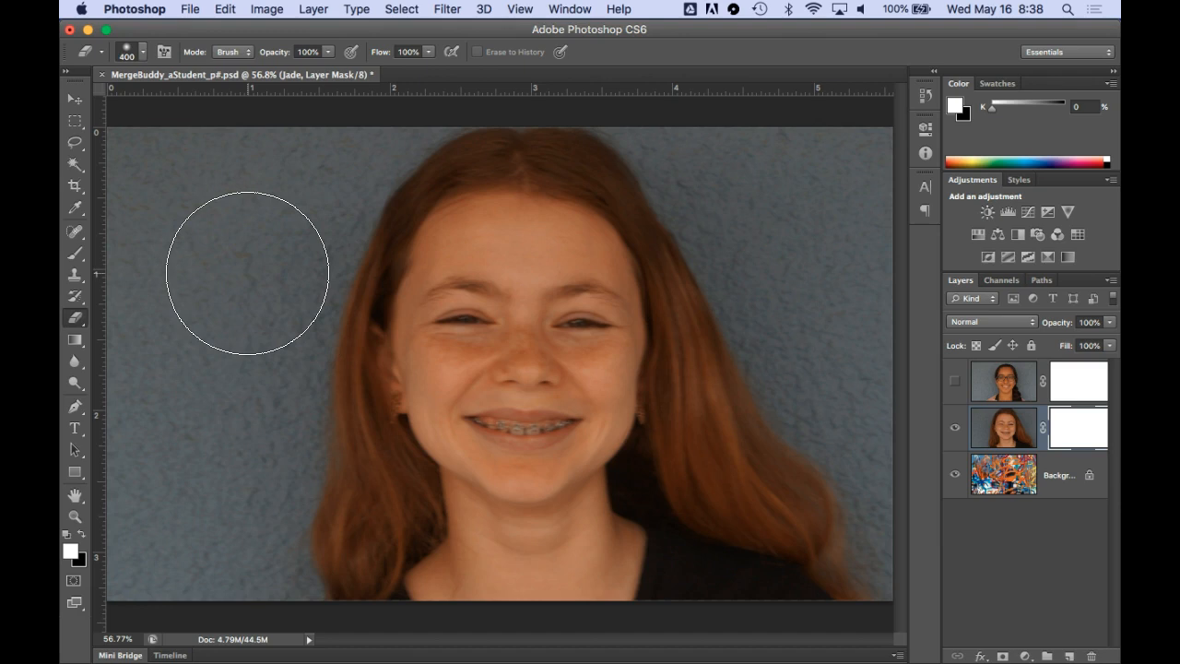
{"action": "mouse_move", "coordinate": [254, 258]}
{"action": "left_mouse_down"}
{"action": "mouse_move", "coordinate": [287, 218]}
{"action": "mouse_move", "coordinate": [218, 340]}
{"action": "mouse_move", "coordinate": [255, 228]}
{"action": "mouse_move", "coordinate": [217, 297]}
{"action": "mouse_move", "coordinate": [194, 173]}
{"action": "mouse_move", "coordinate": [168, 170]}
{"action": "mouse_move", "coordinate": [133, 276]}
{"action": "mouse_move", "coordinate": [125, 434]}
{"action": "mouse_move", "coordinate": [137, 570]}
{"action": "mouse_move", "coordinate": [162, 572]}
{"action": "mouse_move", "coordinate": [196, 449]}
{"action": "mouse_move", "coordinate": [201, 551]}
{"action": "mouse_move", "coordinate": [259, 283]}
{"action": "mouse_move", "coordinate": [330, 108]}
{"action": "mouse_move", "coordinate": [255, 211]}
{"action": "mouse_move", "coordinate": [221, 329]}
{"action": "left_mouse_up"}
{"action": "mouse_move", "coordinate": [817, 224]}
{"action": "left_mouse_down"}
{"action": "mouse_move", "coordinate": [747, 160]}
{"action": "mouse_move", "coordinate": [828, 197]}
{"action": "mouse_move", "coordinate": [859, 173]}
{"action": "mouse_move", "coordinate": [870, 273]}
{"action": "mouse_move", "coordinate": [842, 277]}
{"action": "mouse_move", "coordinate": [792, 246]}
{"action": "mouse_move", "coordinate": [923, 569]}
{"action": "mouse_move", "coordinate": [893, 425]}
{"action": "mouse_move", "coordinate": [836, 278]}
{"action": "mouse_move", "coordinate": [739, 135]}
{"action": "mouse_move", "coordinate": [708, 115]}
{"action": "left_mouse_up"}
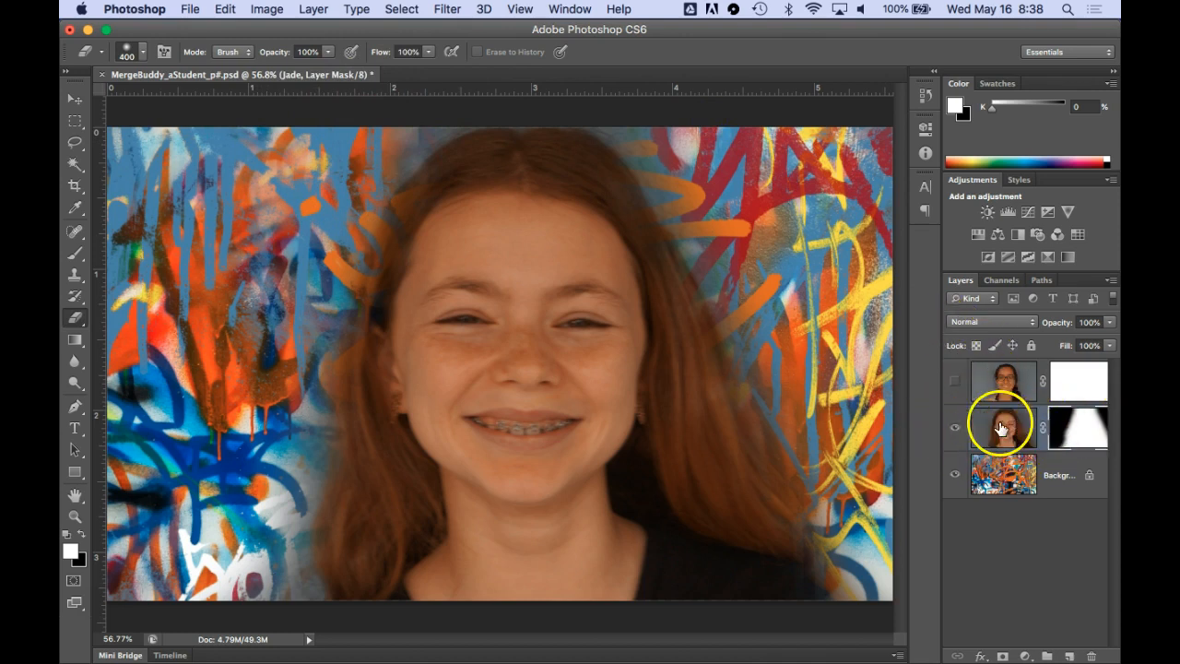
Show the upper portrait again and erase the wall on both sides of its head on its layer mask
{"action": "left_click", "coordinate": [955, 383]}
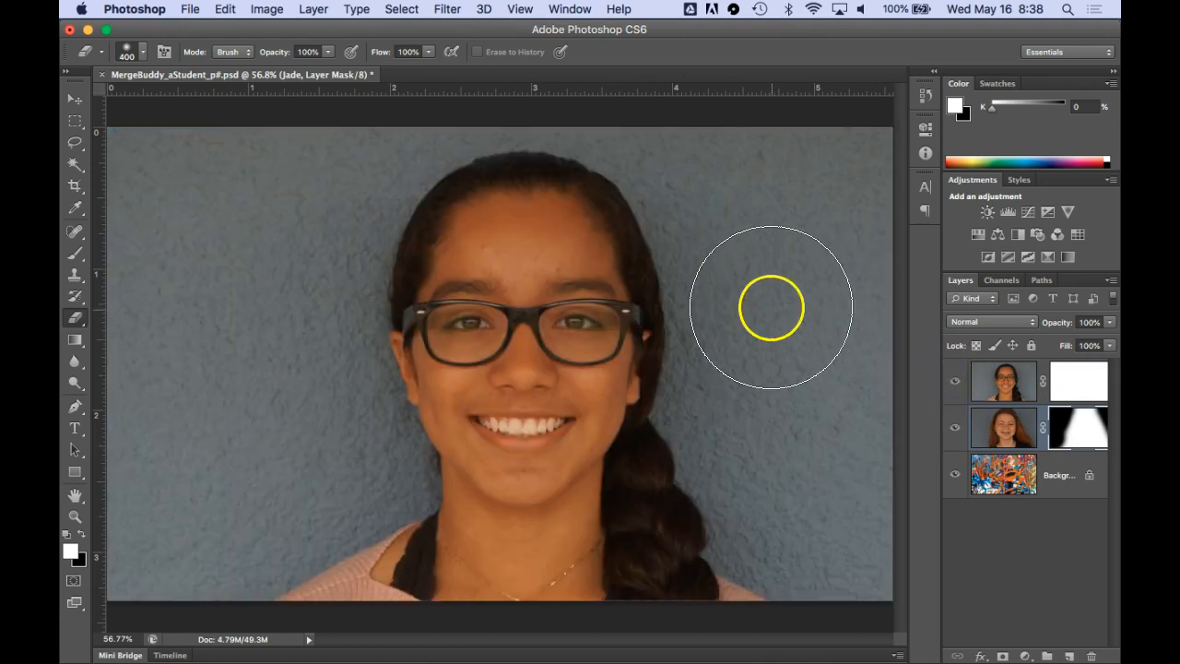
{"action": "left_click", "coordinate": [1079, 384]}
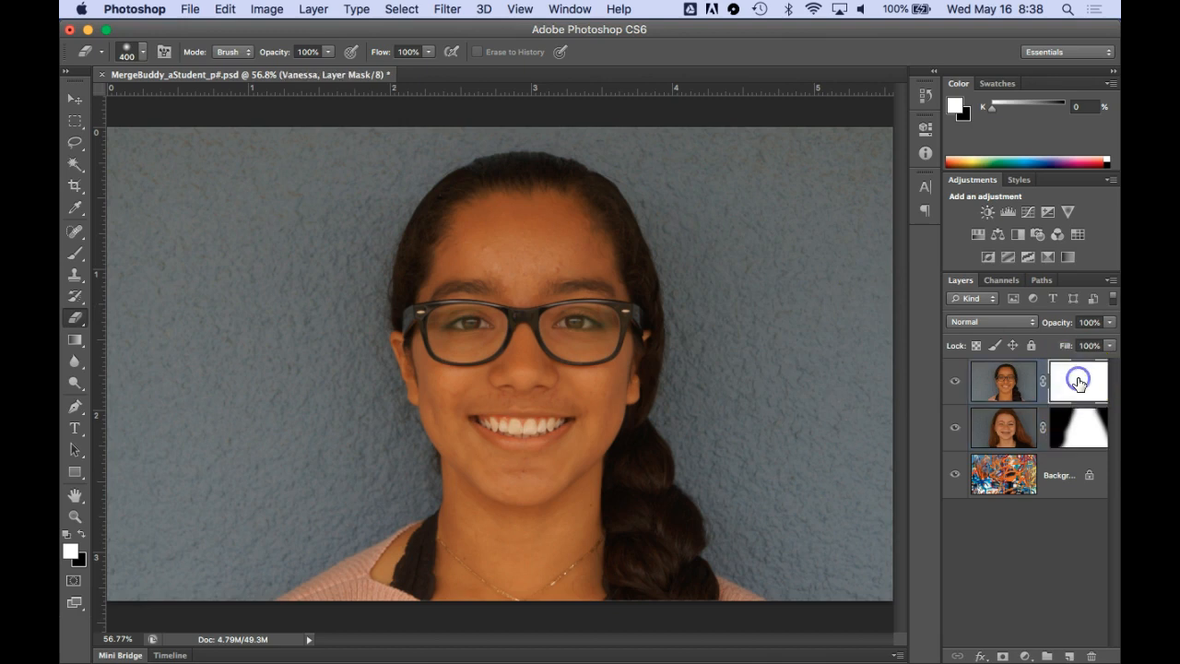
{"action": "mouse_move", "coordinate": [796, 279]}
{"action": "left_mouse_down"}
{"action": "mouse_move", "coordinate": [773, 207]}
{"action": "mouse_move", "coordinate": [866, 186]}
{"action": "mouse_move", "coordinate": [685, 137]}
{"action": "mouse_move", "coordinate": [832, 357]}
{"action": "mouse_move", "coordinate": [845, 284]}
{"action": "mouse_move", "coordinate": [818, 397]}
{"action": "mouse_move", "coordinate": [852, 551]}
{"action": "mouse_move", "coordinate": [772, 441]}
{"action": "mouse_move", "coordinate": [753, 350]}
{"action": "mouse_move", "coordinate": [745, 378]}
{"action": "mouse_move", "coordinate": [770, 440]}
{"action": "mouse_move", "coordinate": [852, 548]}
{"action": "mouse_move", "coordinate": [736, 400]}
{"action": "mouse_move", "coordinate": [768, 369]}
{"action": "mouse_move", "coordinate": [751, 200]}
{"action": "mouse_move", "coordinate": [708, 122]}
{"action": "mouse_move", "coordinate": [600, 82]}
{"action": "left_mouse_up"}
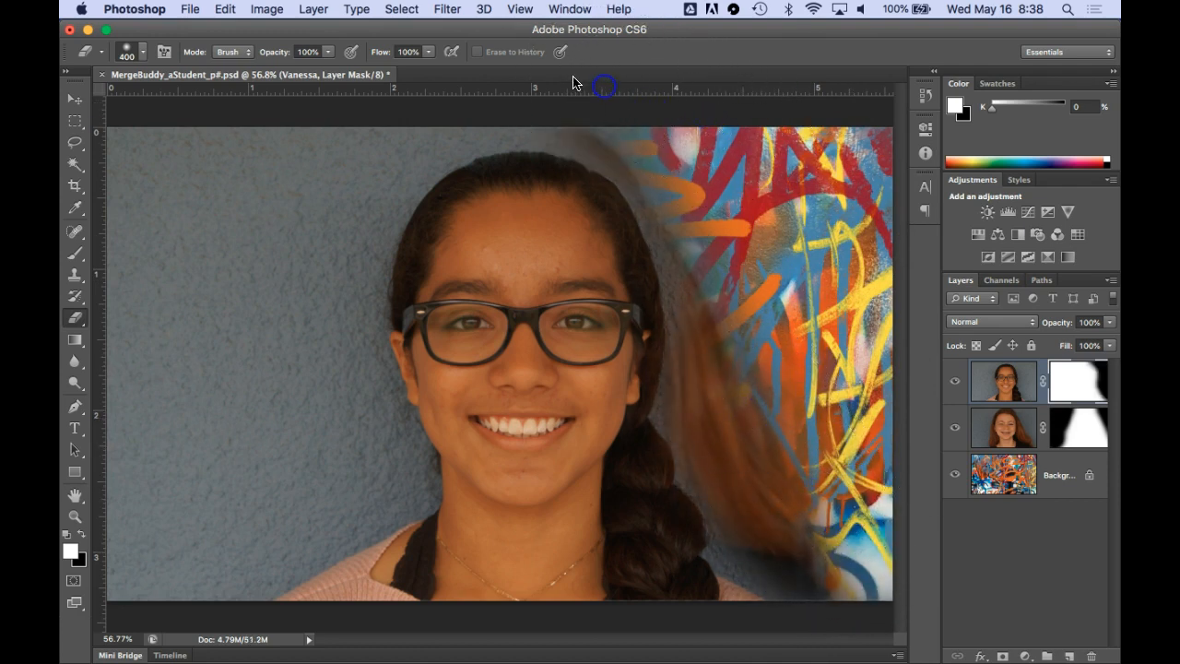
{"action": "mouse_move", "coordinate": [298, 251]}
{"action": "left_mouse_down"}
{"action": "mouse_move", "coordinate": [288, 307]}
{"action": "mouse_move", "coordinate": [279, 152]}
{"action": "mouse_move", "coordinate": [155, 170]}
{"action": "mouse_move", "coordinate": [186, 346]}
{"action": "mouse_move", "coordinate": [263, 439]}
{"action": "mouse_move", "coordinate": [204, 519]}
{"action": "mouse_move", "coordinate": [289, 477]}
{"action": "mouse_move", "coordinate": [311, 227]}
{"action": "mouse_move", "coordinate": [330, 173]}
{"action": "mouse_move", "coordinate": [385, 121]}
{"action": "left_mouse_up"}
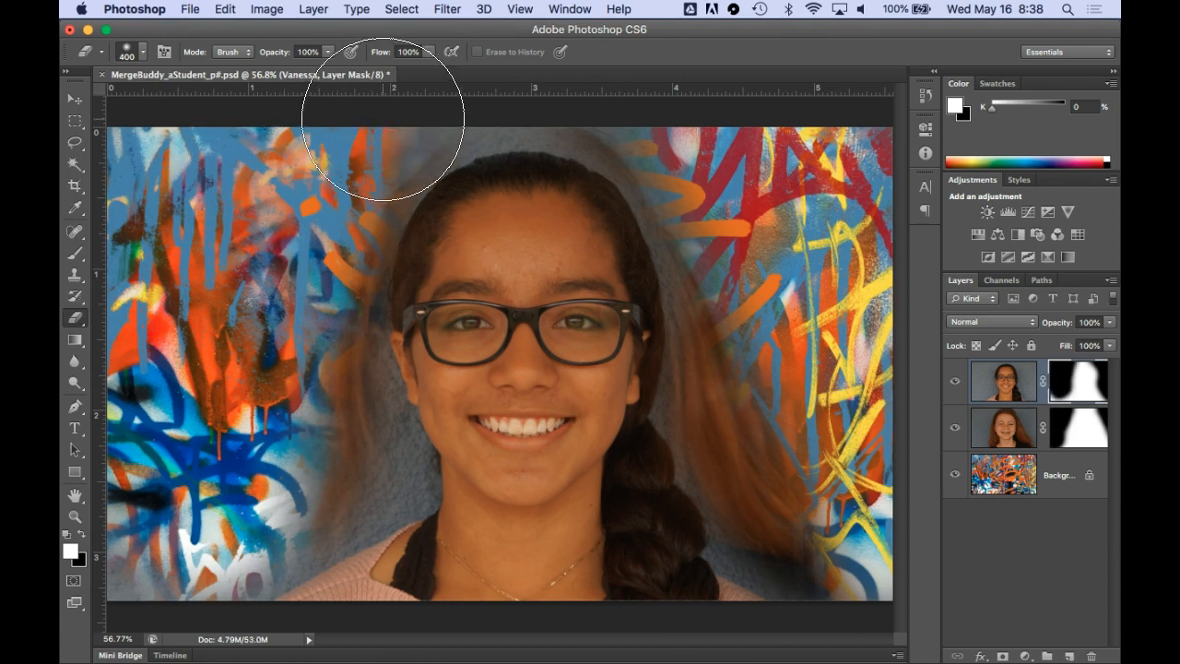
Clear the remaining wall along the edges and above the head on the upper portrait's layer mask
{"action": "key", "text": "super+minus"}
{"action": "key", "text": "super+minus"}
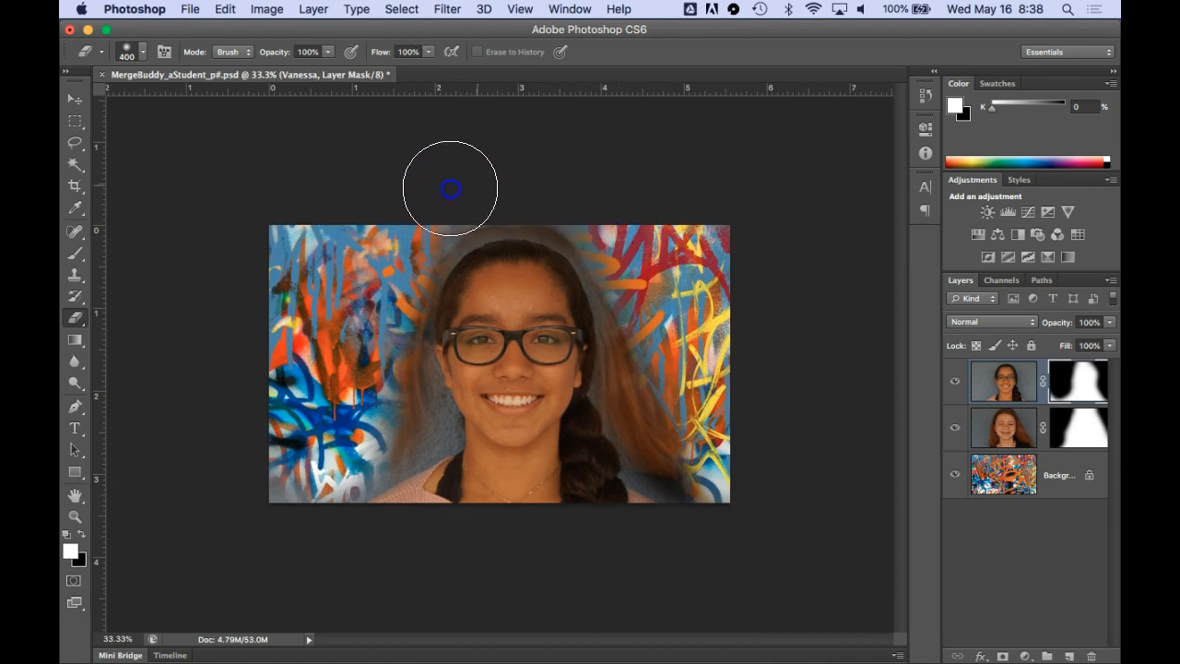
{"action": "left_click_drag", "start_coordinate": [338, 414], "coordinate": [412, 423]}
{"action": "mouse_move", "coordinate": [757, 478]}
{"action": "left_mouse_down"}
{"action": "mouse_move", "coordinate": [721, 482]}
{"action": "mouse_move", "coordinate": [690, 465]}
{"action": "mouse_move", "coordinate": [653, 425]}
{"action": "mouse_move", "coordinate": [647, 371]}
{"action": "mouse_move", "coordinate": [683, 239]}
{"action": "left_mouse_up"}
{"action": "mouse_move", "coordinate": [719, 410]}
{"action": "left_mouse_down"}
{"action": "mouse_move", "coordinate": [724, 198]}
{"action": "mouse_move", "coordinate": [706, 209]}
{"action": "left_mouse_up"}
{"action": "left_click_drag", "start_coordinate": [620, 202], "coordinate": [554, 184]}
{"action": "mouse_move", "coordinate": [411, 217]}
{"action": "left_mouse_down"}
{"action": "mouse_move", "coordinate": [427, 253]}
{"action": "mouse_move", "coordinate": [368, 260]}
{"action": "mouse_move", "coordinate": [446, 267]}
{"action": "left_mouse_up"}
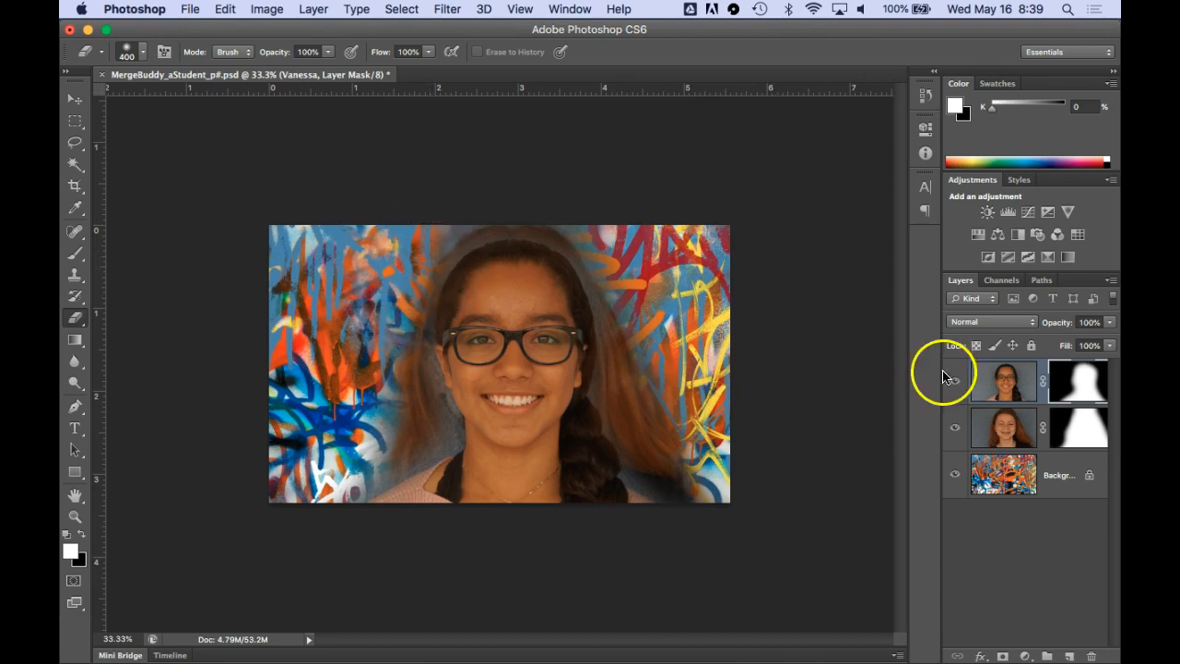
Erase the left half of the upper portrait's face and hair on its mask to reveal the lower portrait
{"action": "mouse_move", "coordinate": [434, 244]}
{"action": "left_mouse_down"}
{"action": "mouse_move", "coordinate": [448, 452]}
{"action": "mouse_move", "coordinate": [458, 299]}
{"action": "left_mouse_up"}
{"action": "mouse_move", "coordinate": [448, 279]}
{"action": "left_mouse_down"}
{"action": "mouse_move", "coordinate": [454, 480]}
{"action": "mouse_move", "coordinate": [468, 275]}
{"action": "mouse_move", "coordinate": [459, 255]}
{"action": "mouse_move", "coordinate": [455, 468]}
{"action": "mouse_move", "coordinate": [457, 243]}
{"action": "mouse_move", "coordinate": [425, 477]}
{"action": "mouse_move", "coordinate": [394, 504]}
{"action": "mouse_move", "coordinate": [432, 352]}
{"action": "mouse_move", "coordinate": [445, 227]}
{"action": "mouse_move", "coordinate": [387, 428]}
{"action": "mouse_move", "coordinate": [337, 545]}
{"action": "mouse_move", "coordinate": [428, 250]}
{"action": "mouse_move", "coordinate": [329, 466]}
{"action": "mouse_move", "coordinate": [400, 206]}
{"action": "mouse_move", "coordinate": [381, 466]}
{"action": "mouse_move", "coordinate": [422, 254]}
{"action": "mouse_move", "coordinate": [437, 261]}
{"action": "mouse_move", "coordinate": [439, 458]}
{"action": "mouse_move", "coordinate": [469, 180]}
{"action": "mouse_move", "coordinate": [470, 406]}
{"action": "mouse_move", "coordinate": [452, 525]}
{"action": "left_mouse_up"}
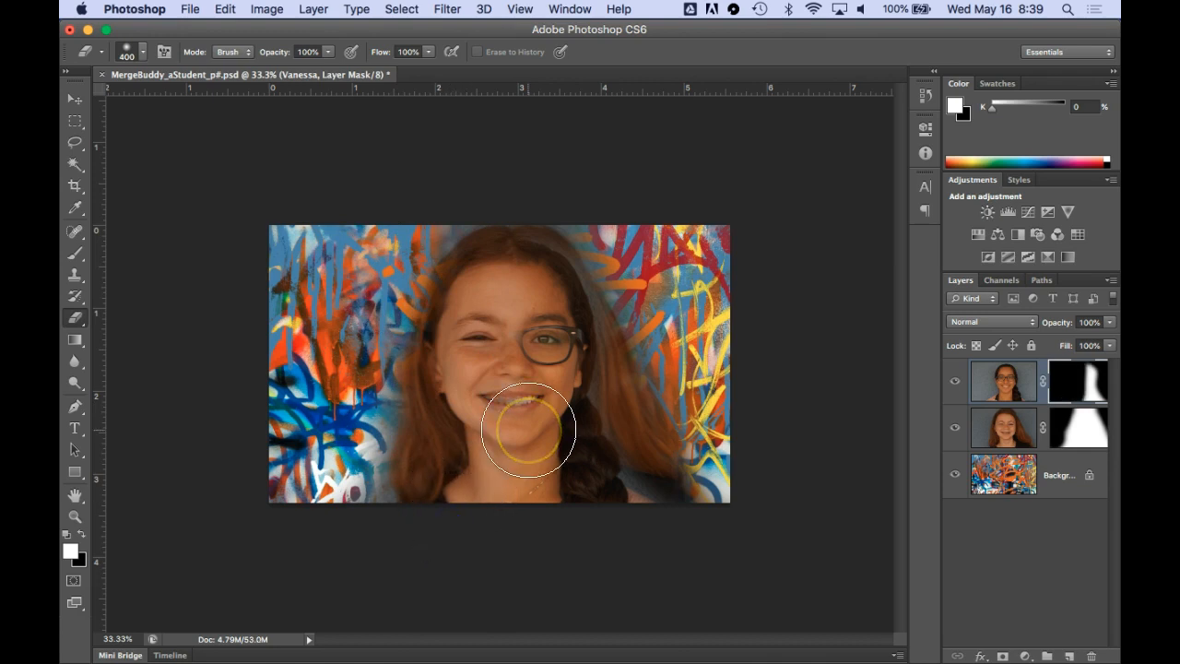
{"action": "scroll", "coordinate": [528, 430], "scroll_direction": "up", "scroll_amount": 2}
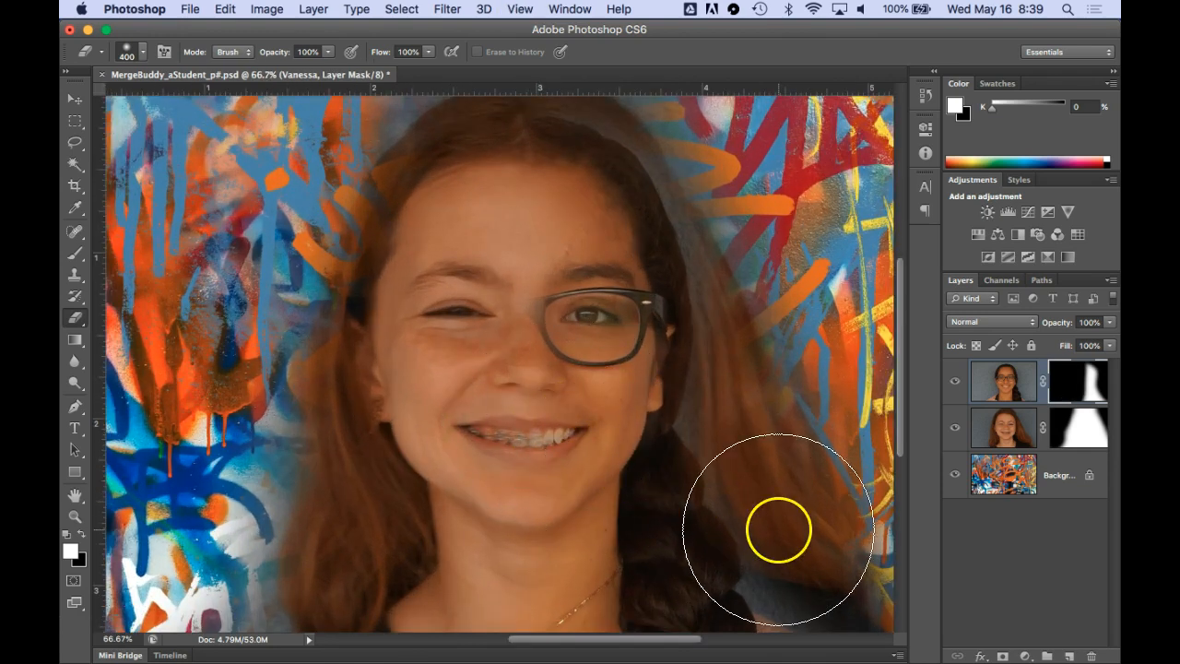
{"action": "mouse_move", "coordinate": [778, 530]}
{"action": "left_mouse_down"}
{"action": "mouse_move", "coordinate": [794, 375]}
{"action": "mouse_move", "coordinate": [752, 172]}
{"action": "mouse_move", "coordinate": [771, 278]}
{"action": "mouse_move", "coordinate": [788, 295]}
{"action": "mouse_move", "coordinate": [784, 380]}
{"action": "mouse_move", "coordinate": [767, 402]}
{"action": "mouse_move", "coordinate": [744, 378]}
{"action": "mouse_move", "coordinate": [719, 403]}
{"action": "left_mouse_up"}
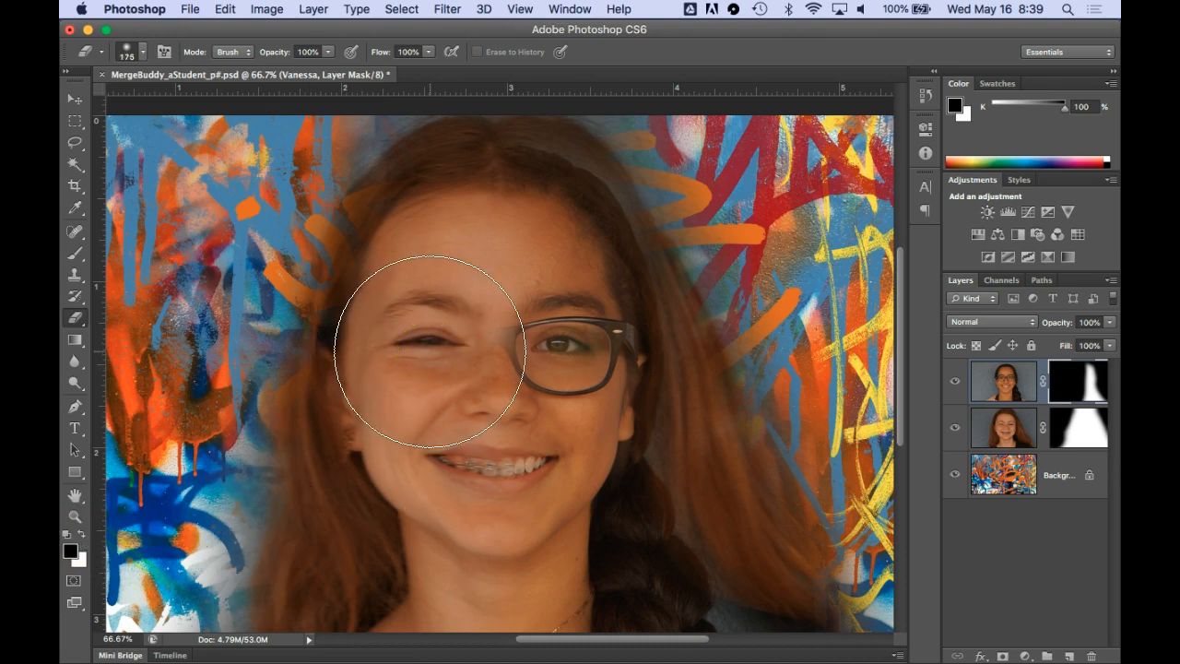
Restore the glasses over the left eye on the upper portrait's mask, using a size 150 eraser with a white background colour
{"action": "key", "text": "["}
{"action": "key", "text": "["}
{"action": "key", "text": "["}
{"action": "mouse_move", "coordinate": [558, 372]}
{"action": "left_mouse_down"}
{"action": "mouse_move", "coordinate": [484, 369]}
{"action": "mouse_move", "coordinate": [453, 346]}
{"action": "mouse_move", "coordinate": [420, 356]}
{"action": "mouse_move", "coordinate": [451, 355]}
{"action": "mouse_move", "coordinate": [404, 337]}
{"action": "mouse_move", "coordinate": [390, 356]}
{"action": "mouse_move", "coordinate": [425, 379]}
{"action": "mouse_move", "coordinate": [487, 340]}
{"action": "mouse_move", "coordinate": [525, 338]}
{"action": "mouse_move", "coordinate": [413, 333]}
{"action": "mouse_move", "coordinate": [379, 338]}
{"action": "mouse_move", "coordinate": [348, 360]}
{"action": "left_mouse_up"}
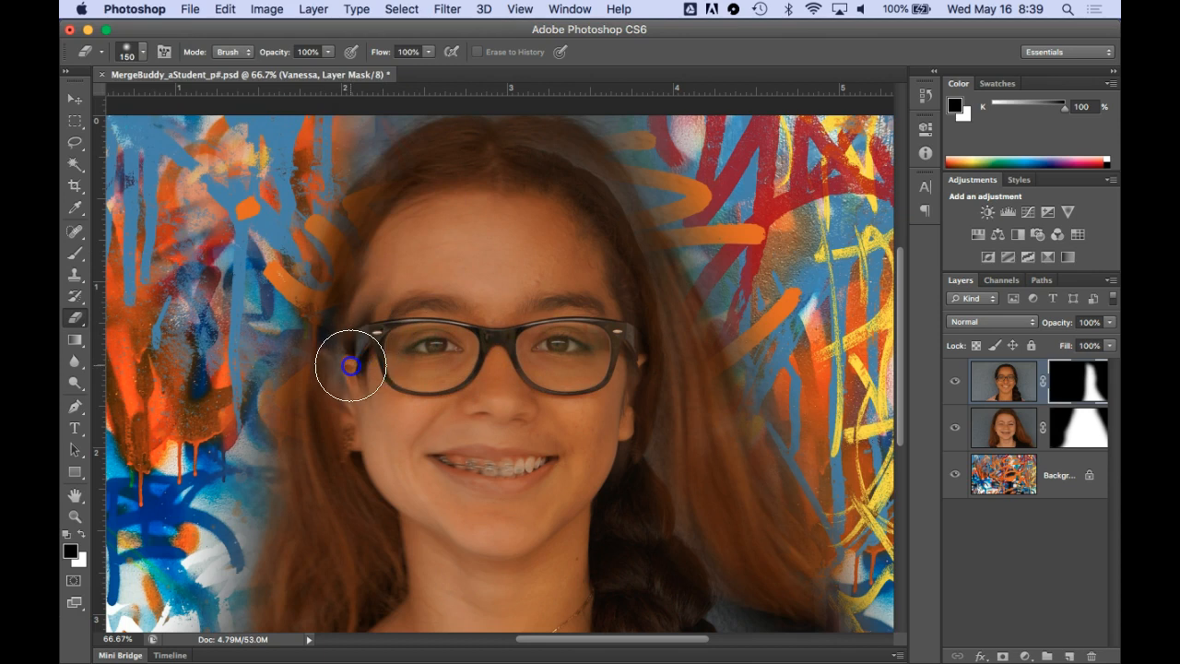
Erase the excess around the left lens, and restore the frame's left edge and temple with a size 50 eraser
{"action": "left_click", "coordinate": [80, 534]}
{"action": "mouse_move", "coordinate": [351, 287]}
{"action": "left_mouse_down"}
{"action": "mouse_move", "coordinate": [352, 407]}
{"action": "mouse_move", "coordinate": [346, 287]}
{"action": "mouse_move", "coordinate": [350, 347]}
{"action": "mouse_move", "coordinate": [372, 273]}
{"action": "mouse_move", "coordinate": [436, 265]}
{"action": "mouse_move", "coordinate": [400, 279]}
{"action": "mouse_move", "coordinate": [372, 313]}
{"action": "mouse_move", "coordinate": [357, 370]}
{"action": "mouse_move", "coordinate": [396, 416]}
{"action": "left_mouse_up"}
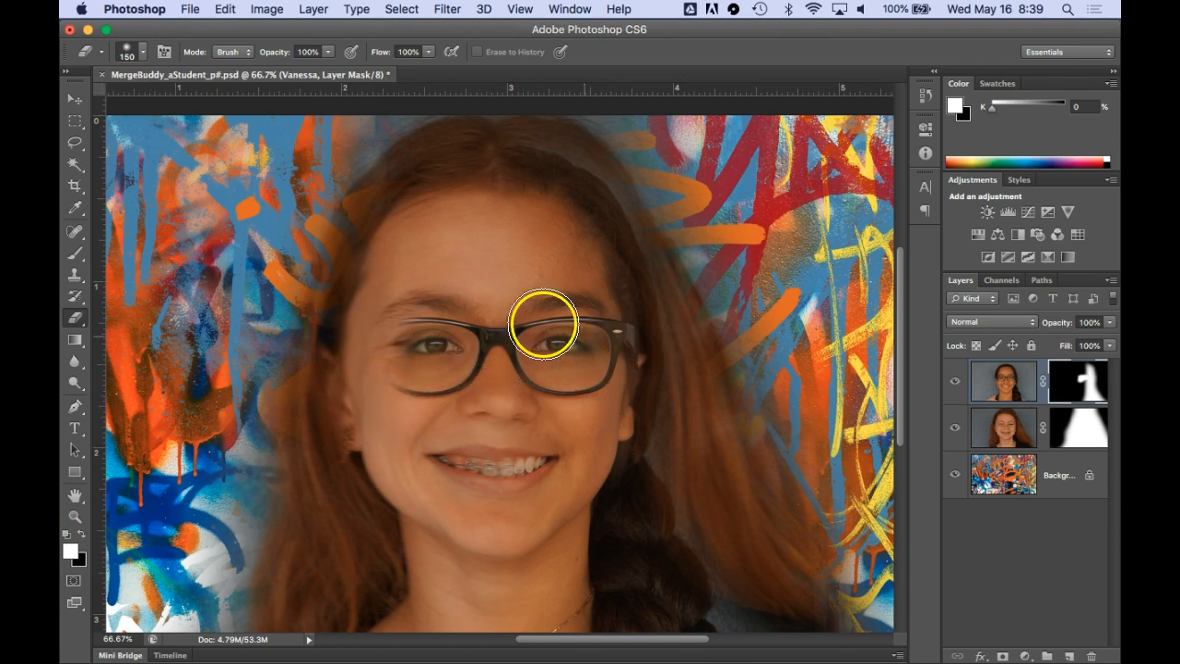
{"action": "key", "text": "x"}
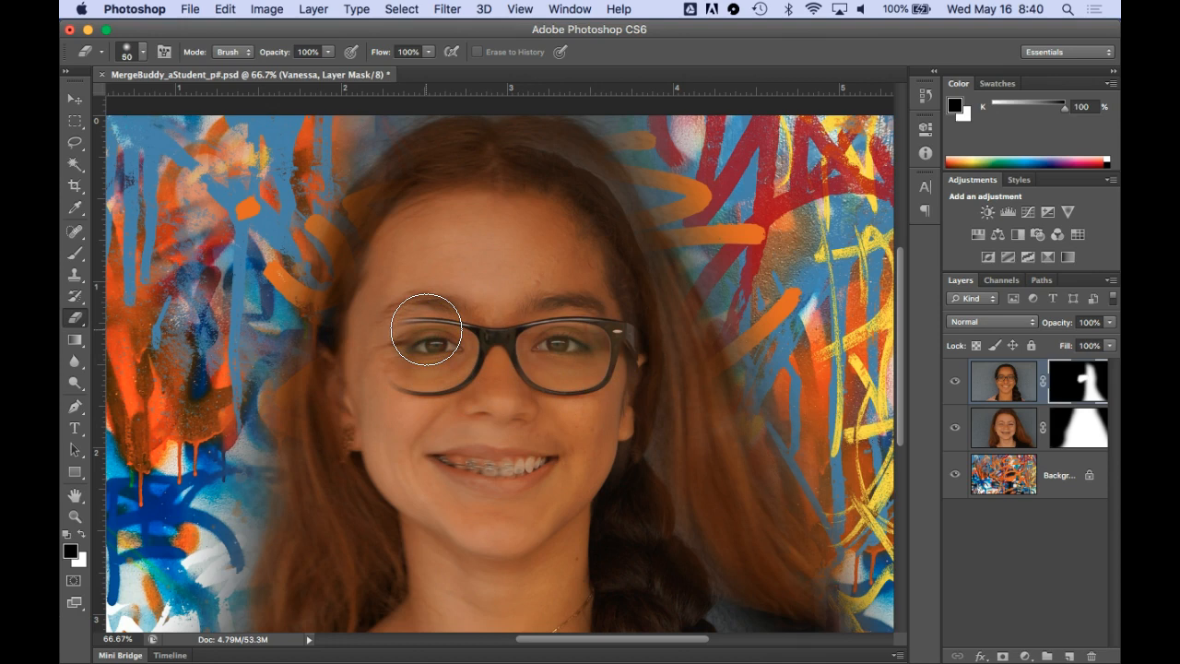
{"action": "left_click_drag", "start_coordinate": [422, 322], "coordinate": [396, 322]}
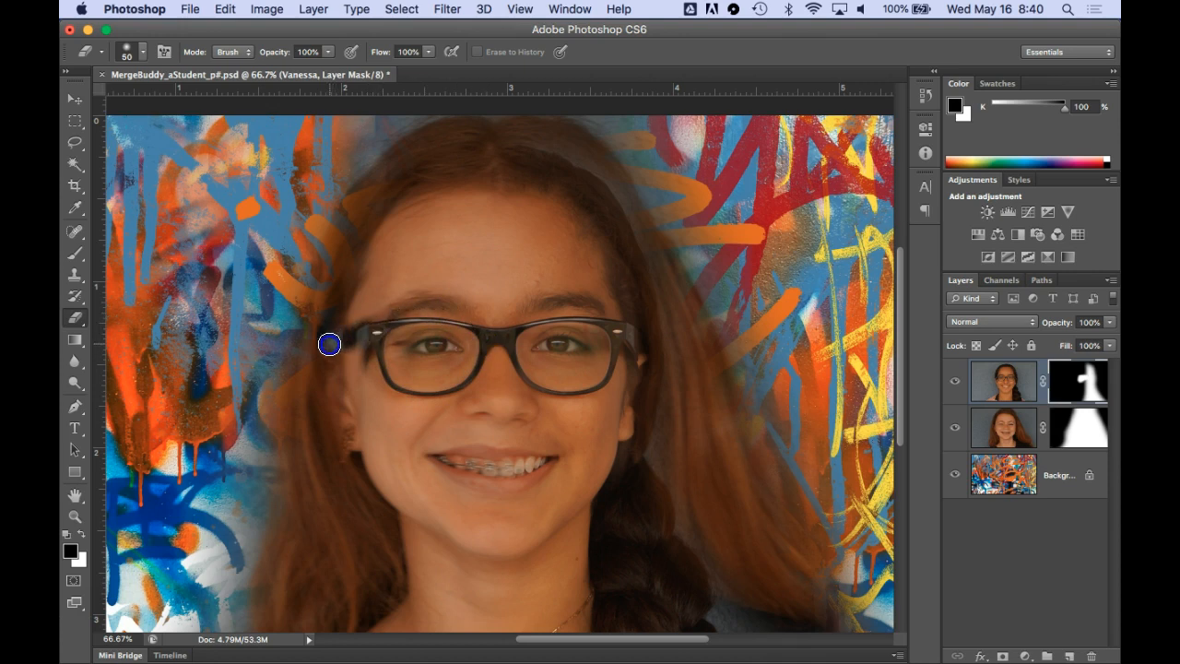
{"action": "mouse_move", "coordinate": [330, 305]}
{"action": "left_mouse_down"}
{"action": "mouse_move", "coordinate": [329, 335]}
{"action": "mouse_move", "coordinate": [332, 322]}
{"action": "left_mouse_up"}
Refine the left temple of the glasses by alternately erasing and restoring the mask around it with the size 50 eraser
{"action": "key", "text": "x"}
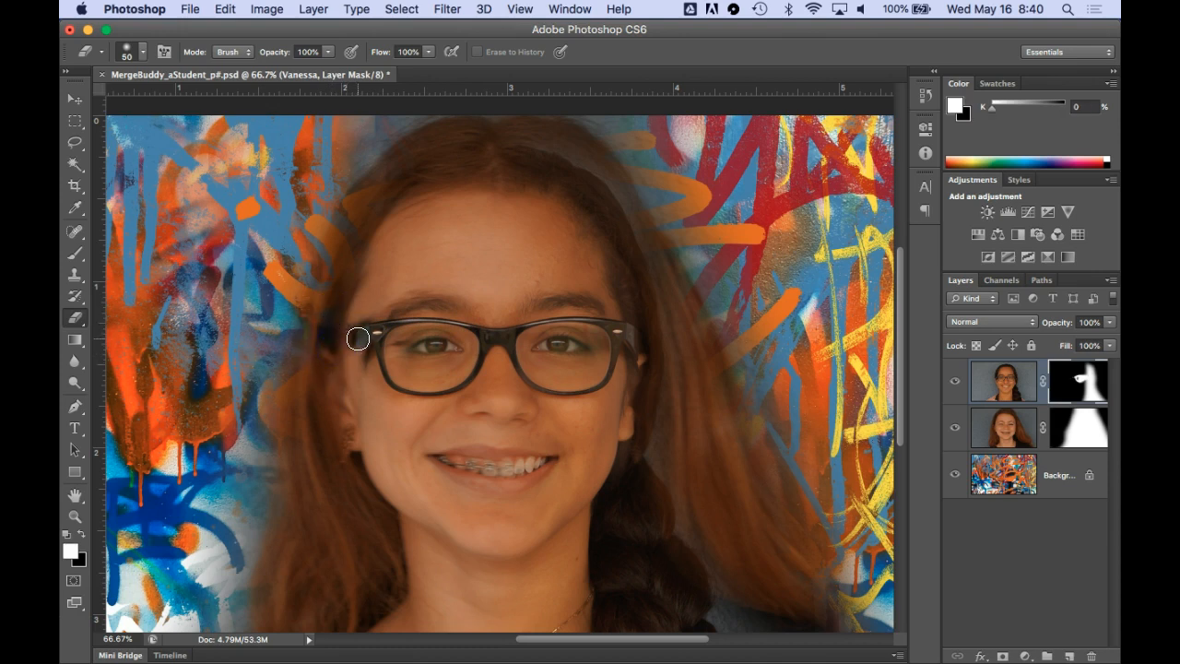
{"action": "left_click_drag", "start_coordinate": [357, 337], "coordinate": [354, 338]}
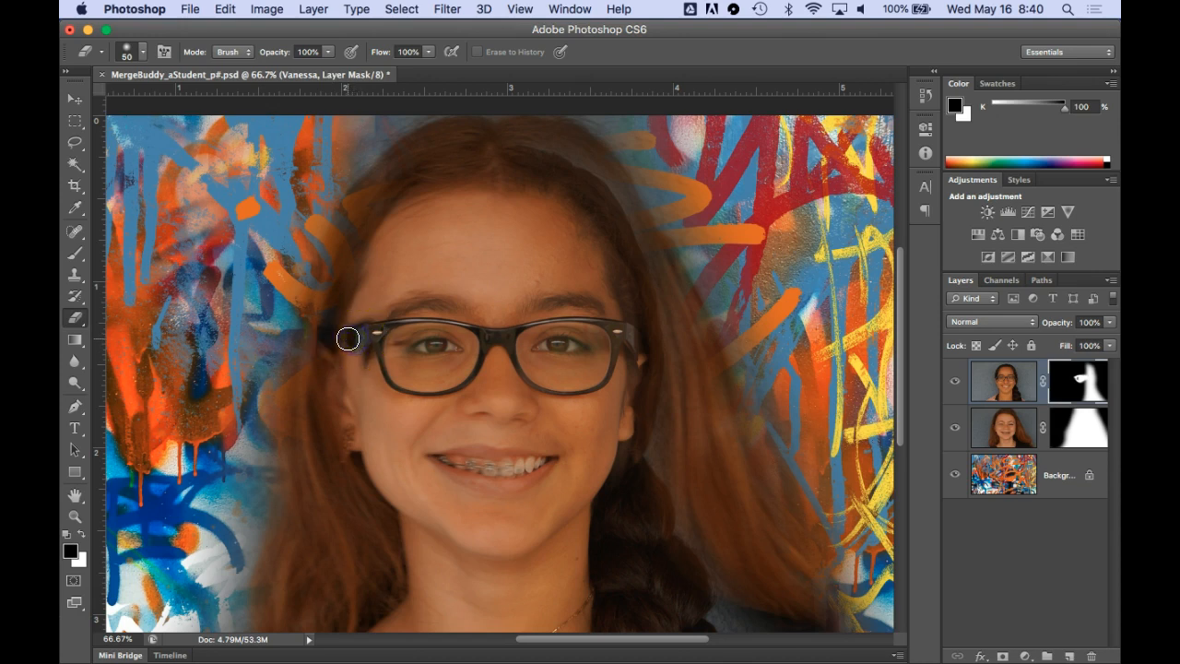
{"action": "key", "text": "x"}
{"action": "mouse_move", "coordinate": [335, 338]}
{"action": "left_mouse_down"}
{"action": "mouse_move", "coordinate": [327, 310]}
{"action": "mouse_move", "coordinate": [316, 342]}
{"action": "mouse_move", "coordinate": [316, 312]}
{"action": "left_mouse_up"}
{"action": "left_click_drag", "start_coordinate": [307, 387], "coordinate": [329, 281]}
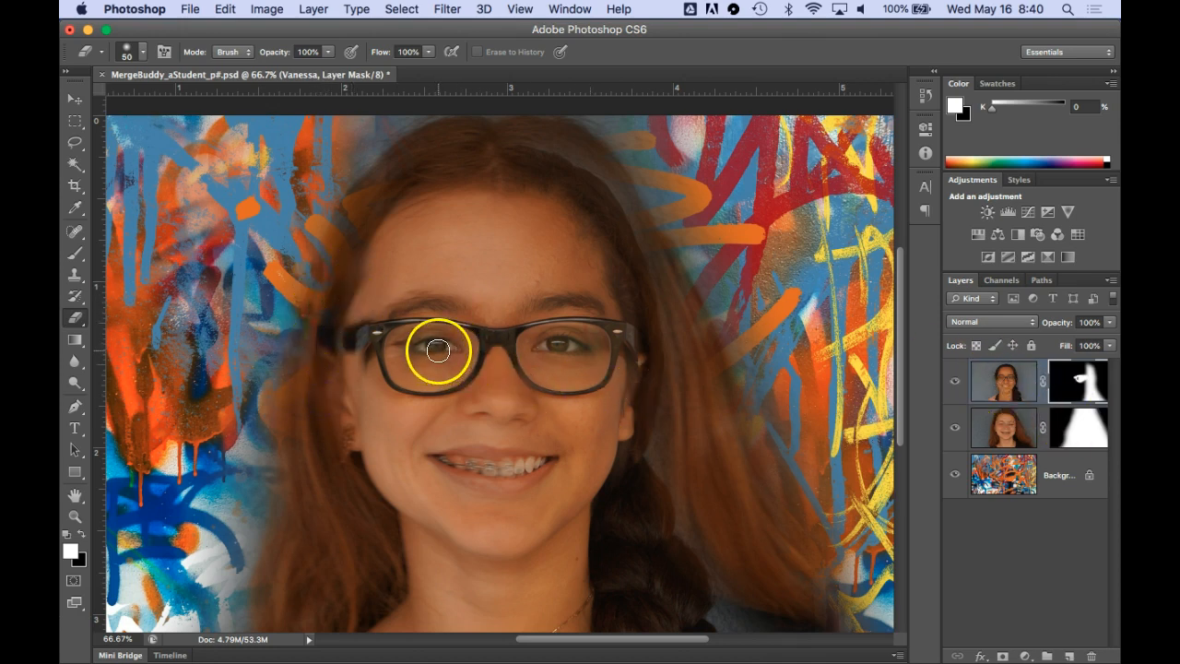
{"action": "left_click_drag", "start_coordinate": [369, 360], "coordinate": [370, 377]}
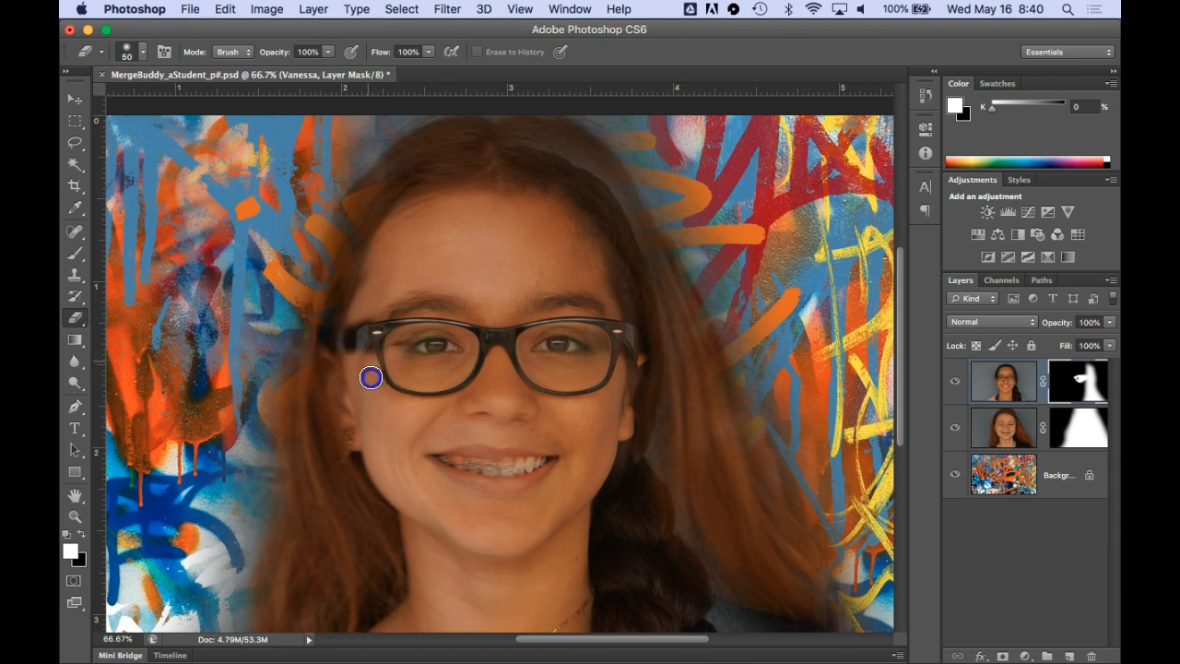
Erase the upper portrait's eye inside the left lens to reveal the lower portrait's eye behind the glasses
{"action": "left_click_drag", "start_coordinate": [451, 362], "coordinate": [429, 348]}
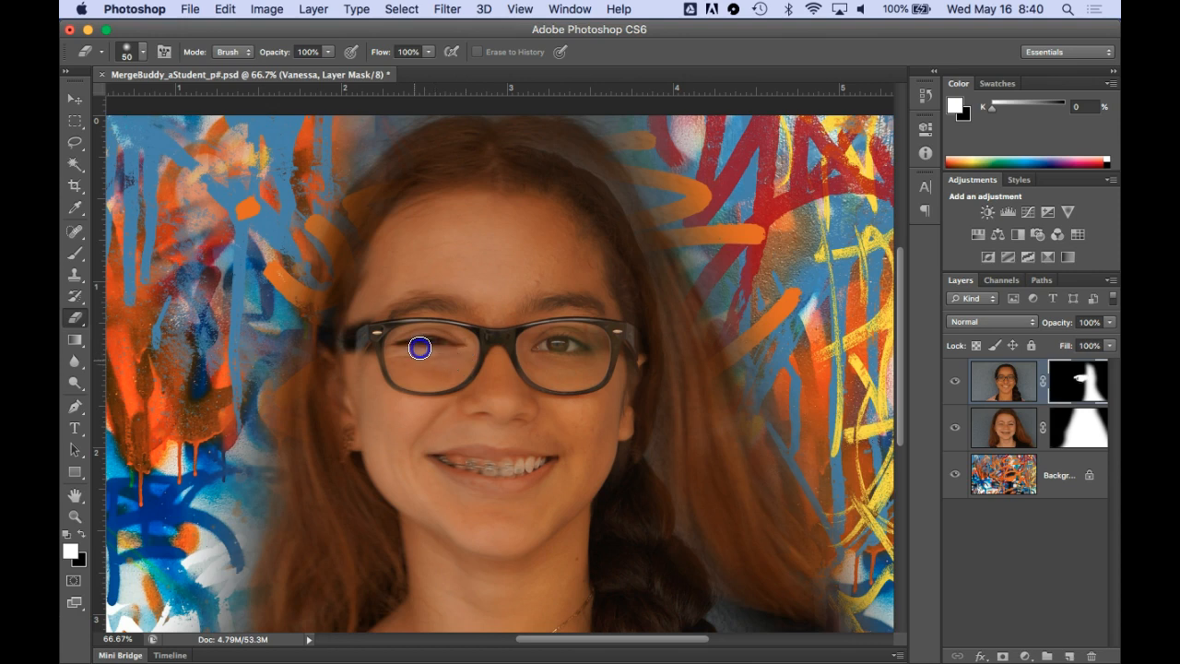
{"action": "mouse_move", "coordinate": [436, 351]}
{"action": "left_mouse_down"}
{"action": "mouse_move", "coordinate": [506, 461]}
{"action": "mouse_move", "coordinate": [469, 359]}
{"action": "mouse_move", "coordinate": [582, 366]}
{"action": "left_mouse_up"}
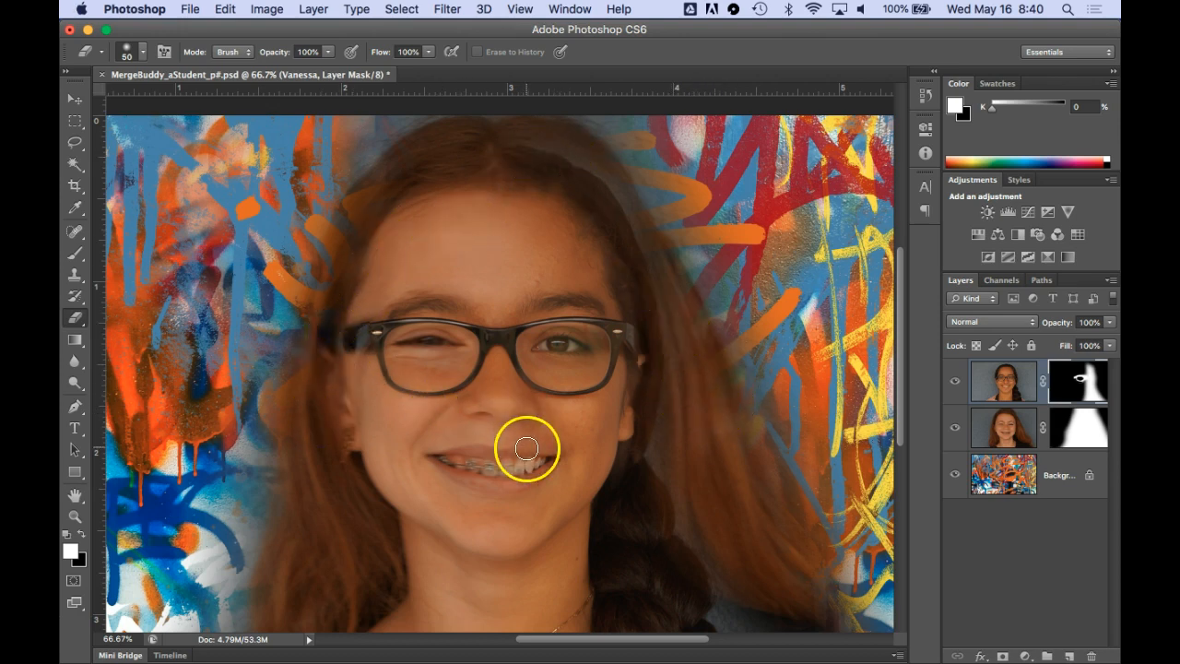
{"action": "key", "text": "super+minus"}
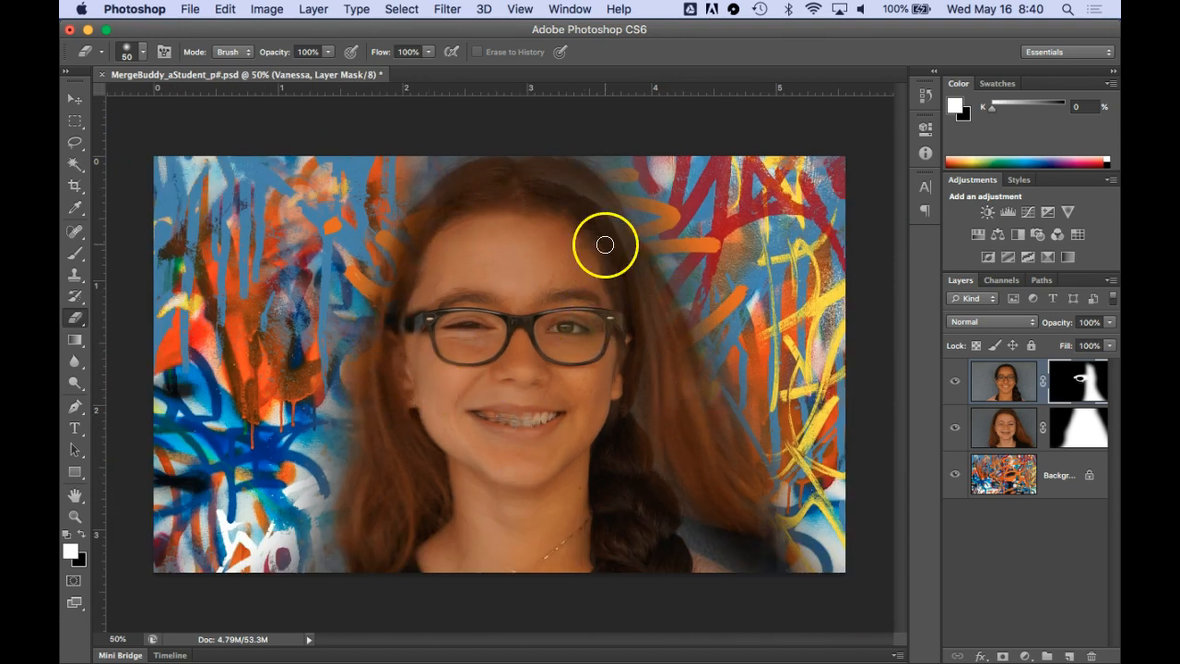
Erase leftovers along the left side of the hair and glasses on the upper portrait's mask, enlarging the eraser to 500
{"action": "left_click", "coordinate": [1076, 430]}
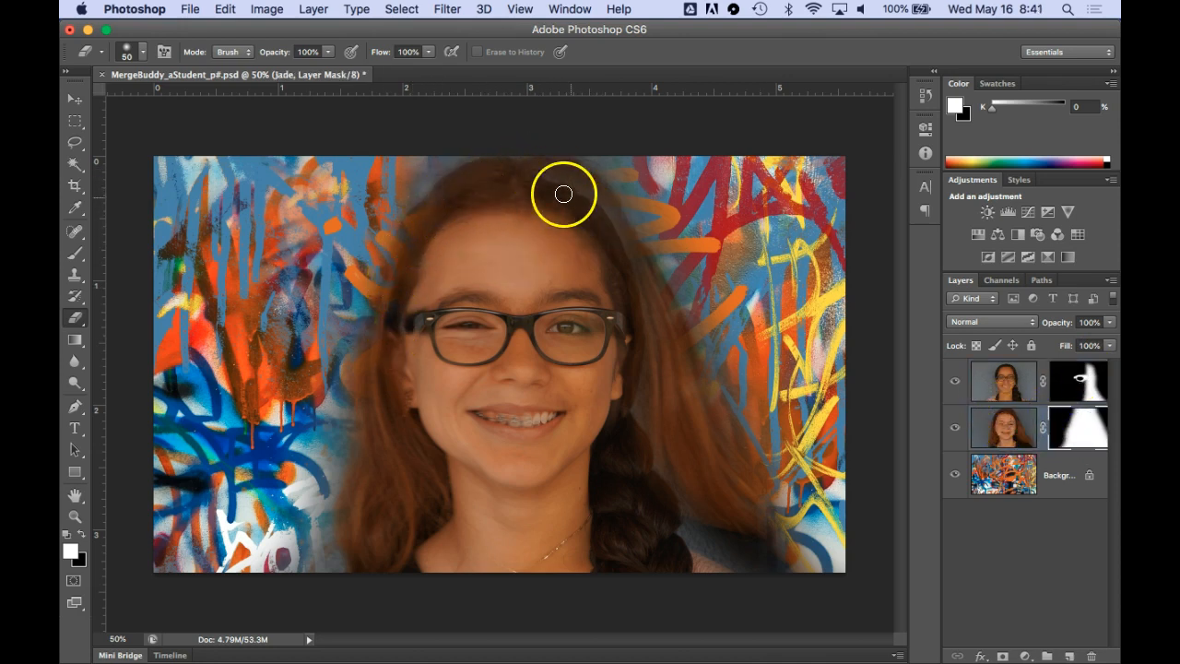
{"action": "left_click", "coordinate": [1080, 381]}
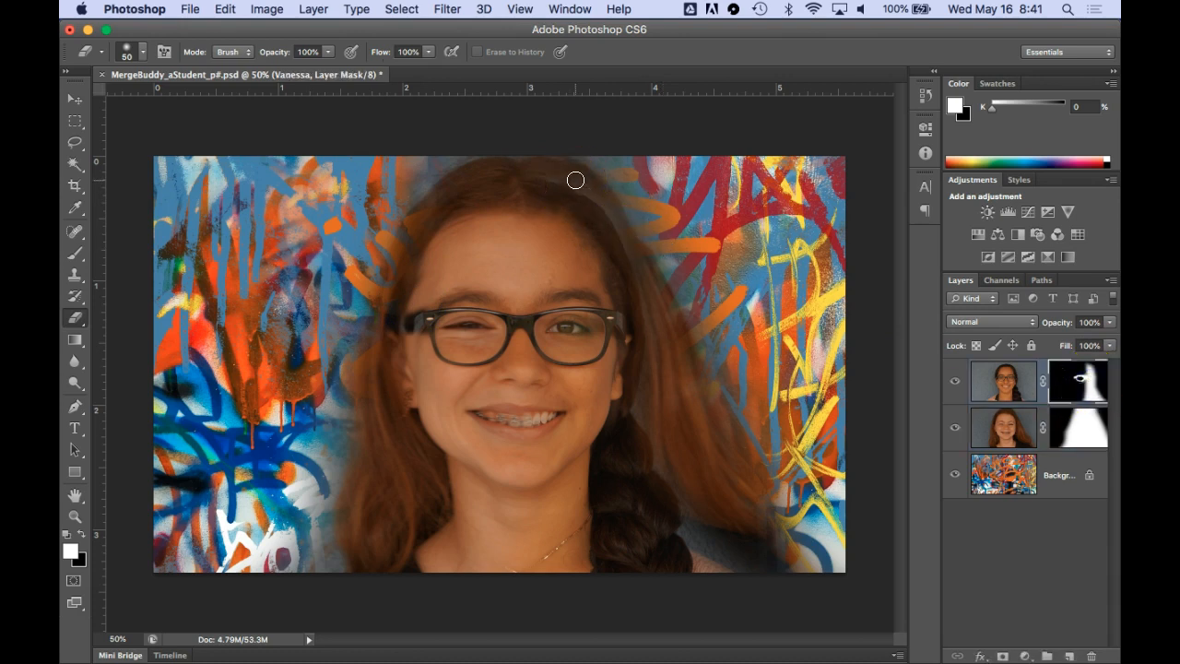
{"action": "key", "text": "super+minus"}
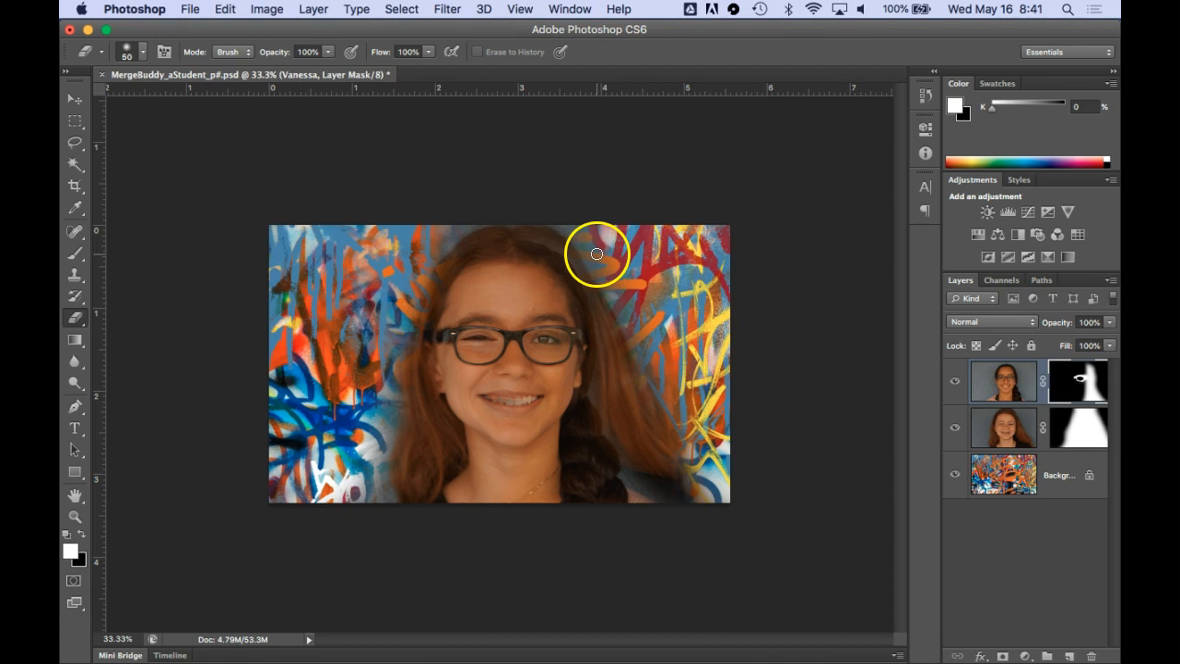
{"action": "key", "text": "bracketright"}
{"action": "key", "text": "bracketright"}
{"action": "key", "text": "bracketright"}
{"action": "key", "text": "bracketright"}
{"action": "key", "text": "bracketright"}
{"action": "key", "text": "bracketright"}
{"action": "key", "text": "bracketright"}
{"action": "key", "text": "bracketright"}
{"action": "key", "text": "bracketright"}
{"action": "key", "text": "bracketright"}
{"action": "key", "text": "bracketright"}
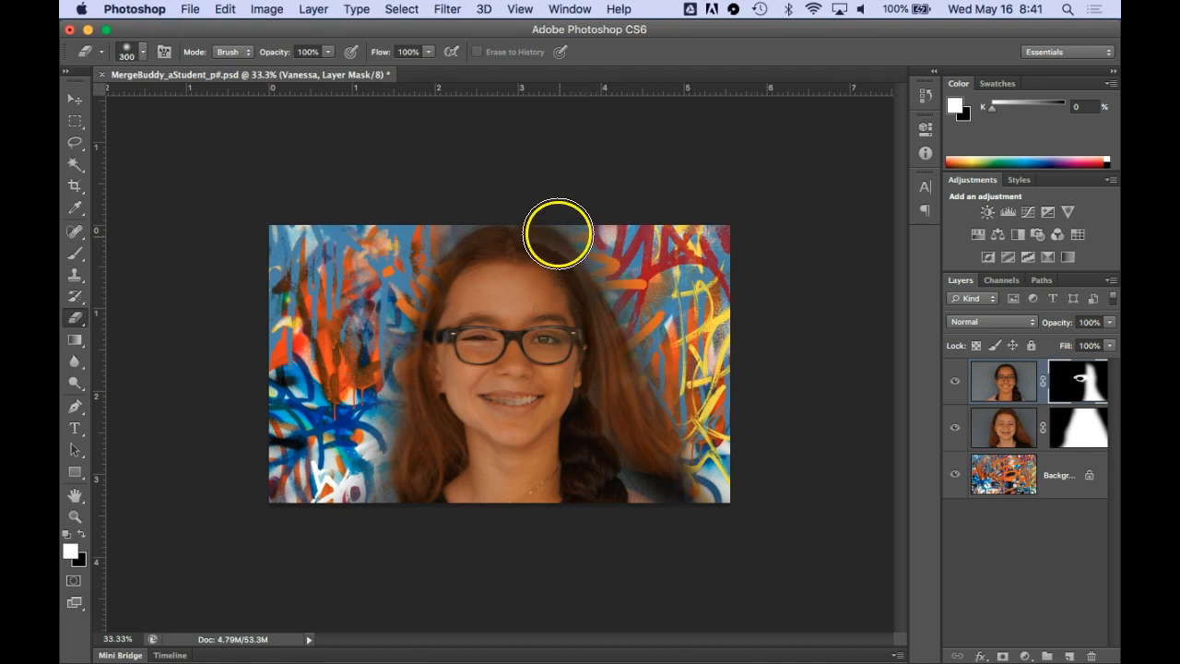
{"action": "mouse_move", "coordinate": [530, 219]}
{"action": "left_mouse_down"}
{"action": "mouse_move", "coordinate": [503, 199]}
{"action": "mouse_move", "coordinate": [444, 210]}
{"action": "mouse_move", "coordinate": [380, 267]}
{"action": "mouse_move", "coordinate": [363, 373]}
{"action": "mouse_move", "coordinate": [367, 403]}
{"action": "mouse_move", "coordinate": [374, 376]}
{"action": "mouse_move", "coordinate": [387, 409]}
{"action": "mouse_move", "coordinate": [361, 484]}
{"action": "left_mouse_up"}
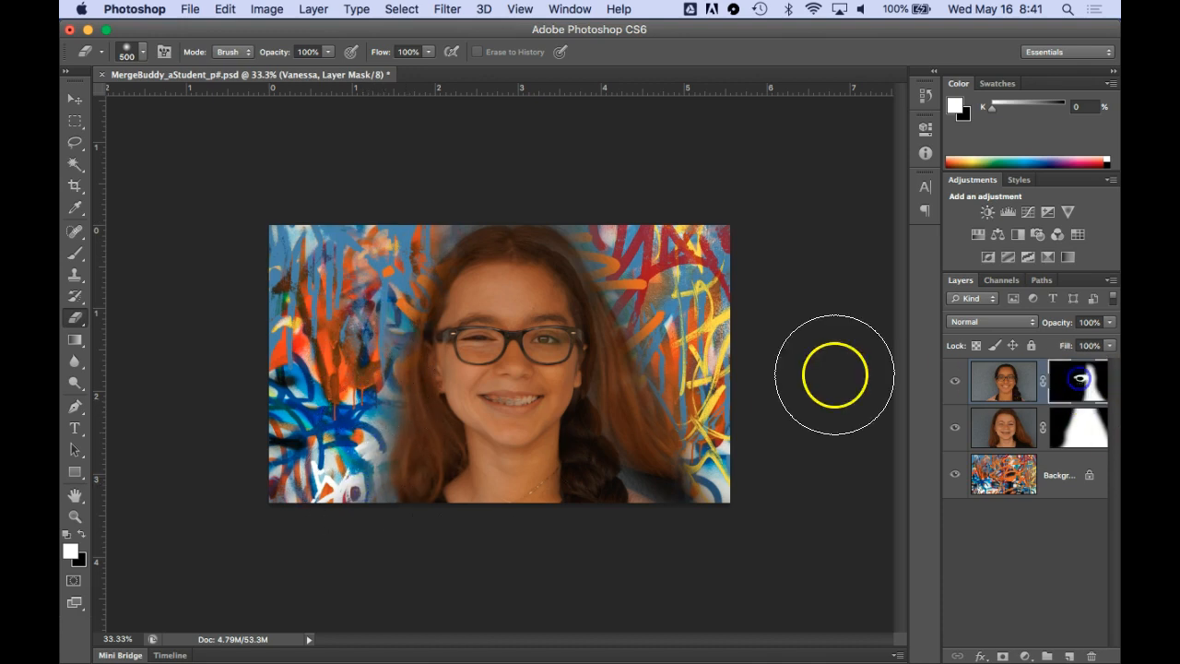
{"action": "mouse_move", "coordinate": [342, 440]}
{"action": "left_mouse_down"}
{"action": "mouse_move", "coordinate": [382, 434]}
{"action": "mouse_move", "coordinate": [395, 443]}
{"action": "mouse_move", "coordinate": [380, 456]}
{"action": "left_mouse_up"}
{"action": "left_click", "coordinate": [367, 344]}
{"action": "left_click_drag", "start_coordinate": [367, 344], "coordinate": [373, 320]}
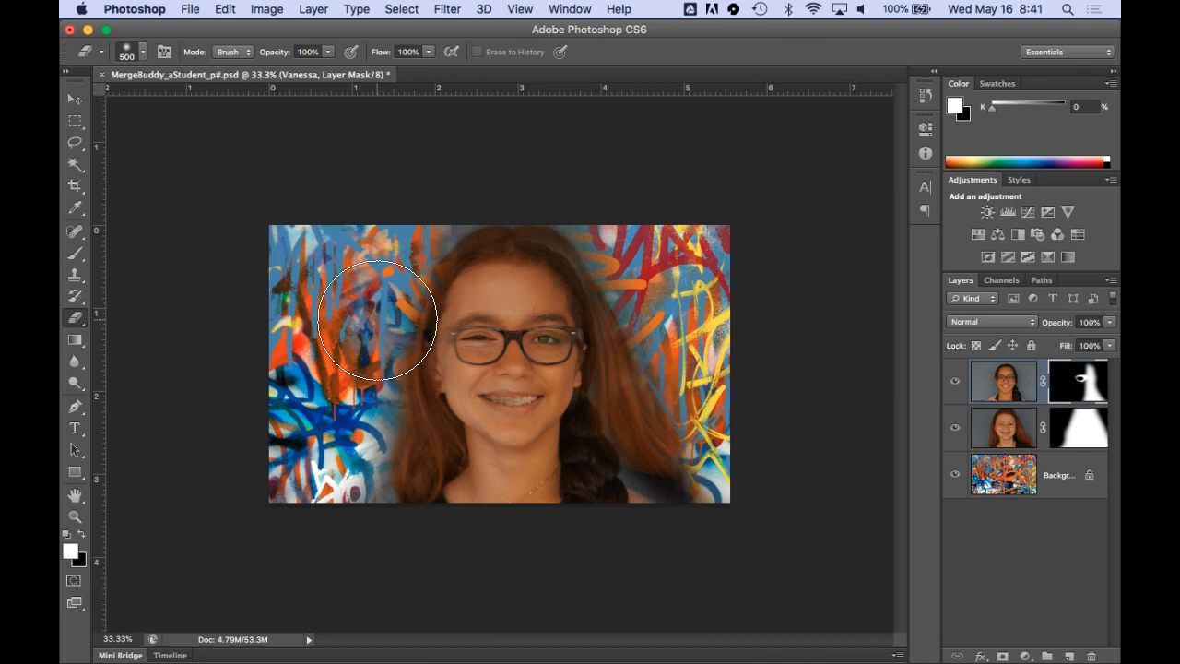
{"action": "key", "text": "super+plus"}
{"action": "key", "text": "super+plus"}
{"action": "mouse_move", "coordinate": [418, 354]}
{"action": "left_mouse_down"}
{"action": "mouse_move", "coordinate": [185, 294]}
{"action": "mouse_move", "coordinate": [400, 321]}
{"action": "left_mouse_up"}
{"action": "key", "text": "super+minus"}
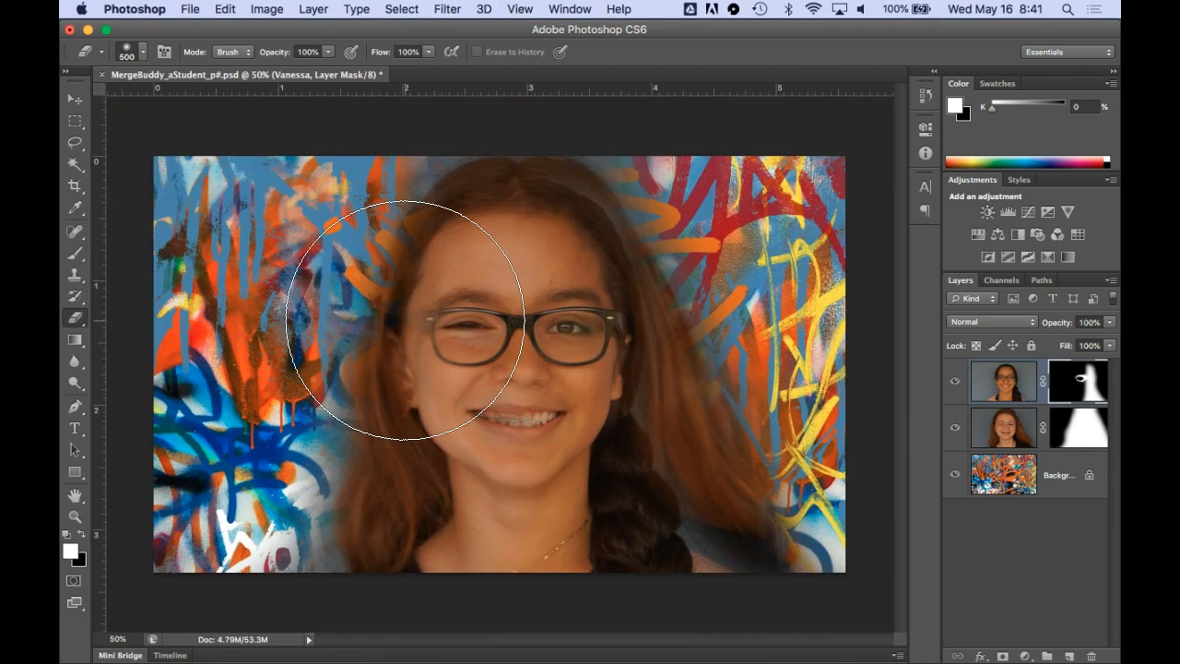
{"action": "mouse_move", "coordinate": [569, 376]}
{"action": "left_mouse_down"}
{"action": "mouse_move", "coordinate": [658, 266]}
{"action": "mouse_move", "coordinate": [463, 283]}
{"action": "mouse_move", "coordinate": [658, 382]}
{"action": "mouse_move", "coordinate": [656, 327]}
{"action": "left_mouse_up"}
{"action": "key", "text": "super+z"}
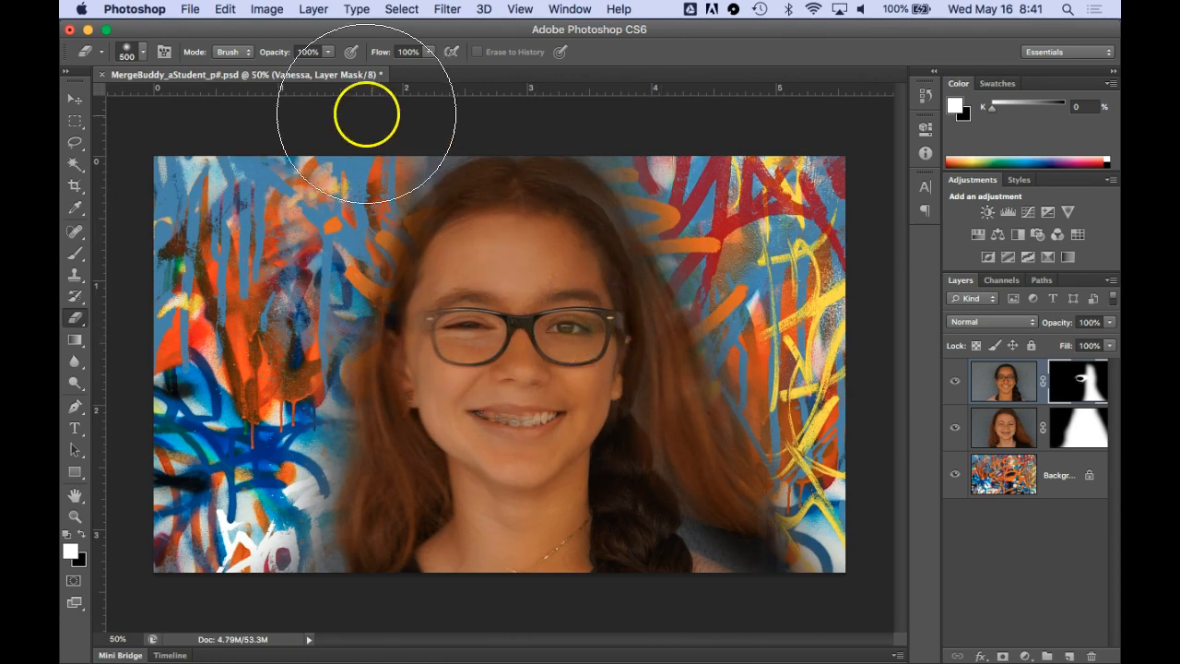
Resize the image to a width of 1000 pixels with constrained proportions and save the document
{"action": "left_click", "coordinate": [266, 10]}
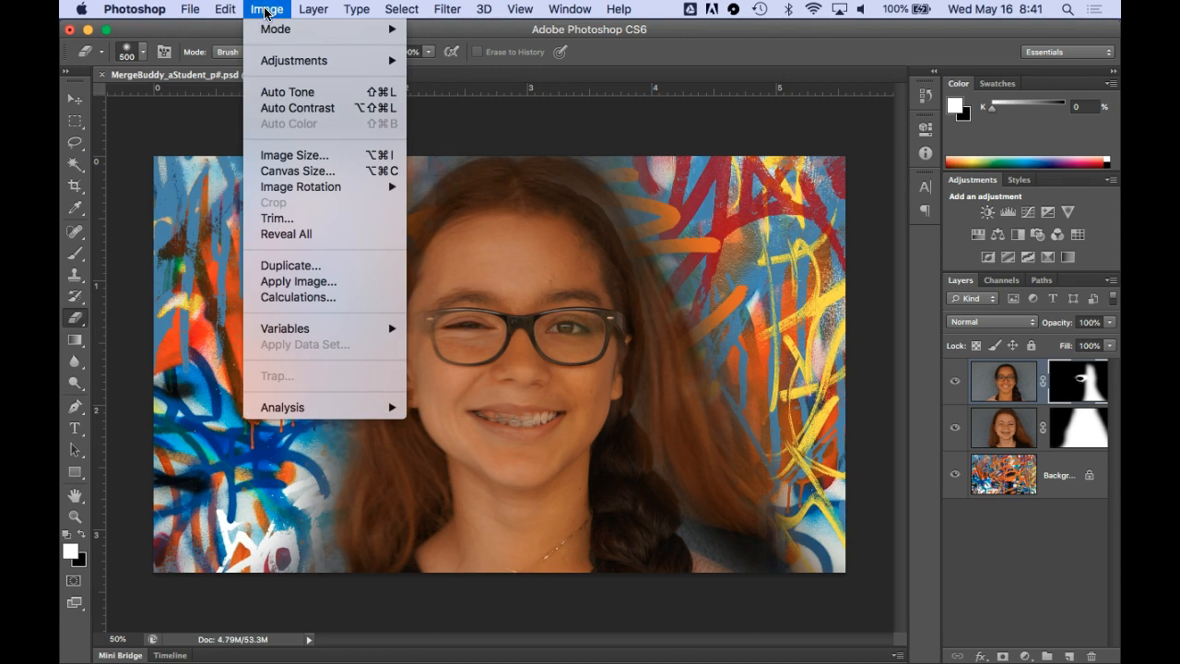
{"action": "left_click", "coordinate": [288, 165]}
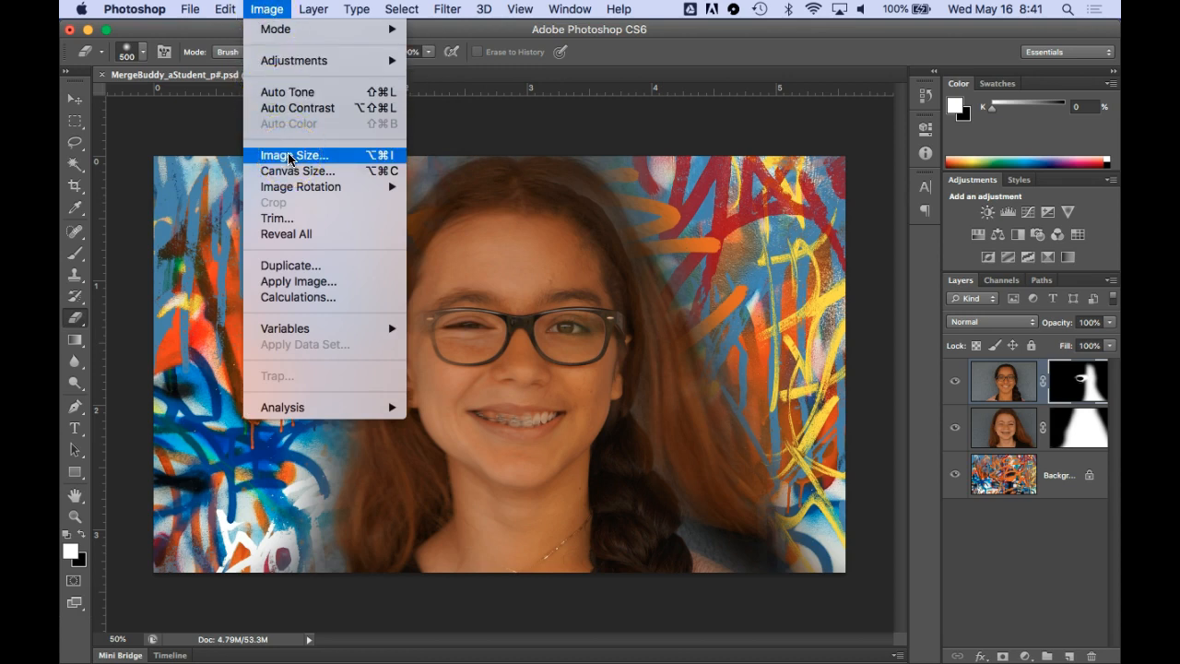
{"action": "left_click", "coordinate": [470, 216]}
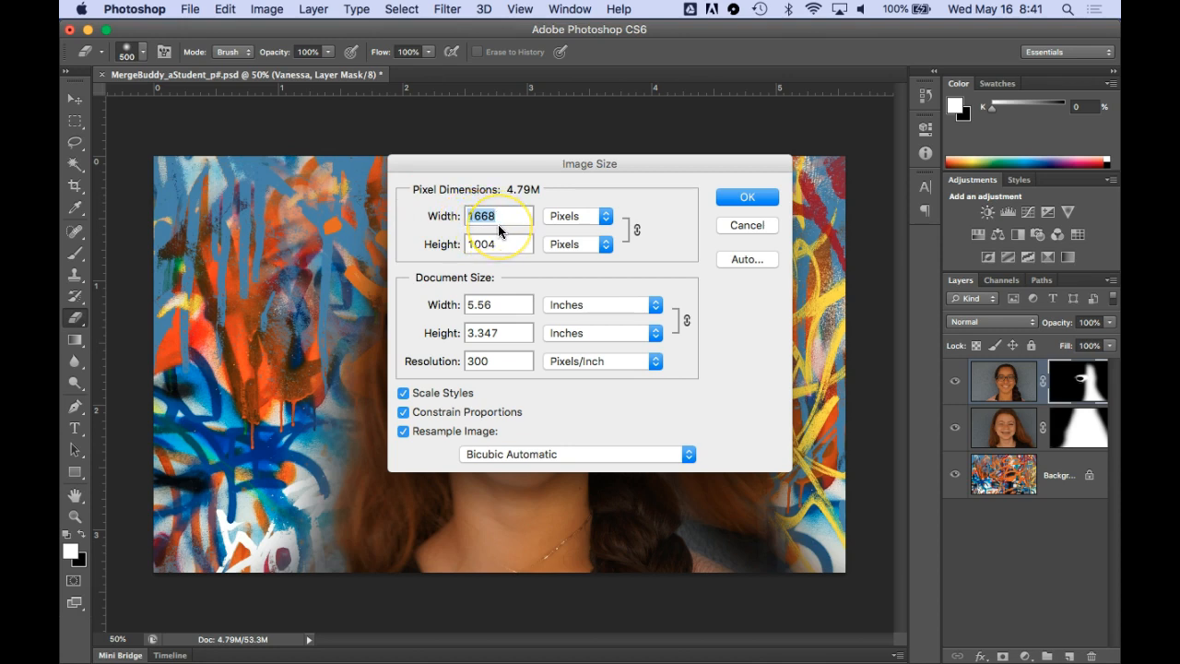
{"action": "type", "text": "1000"}
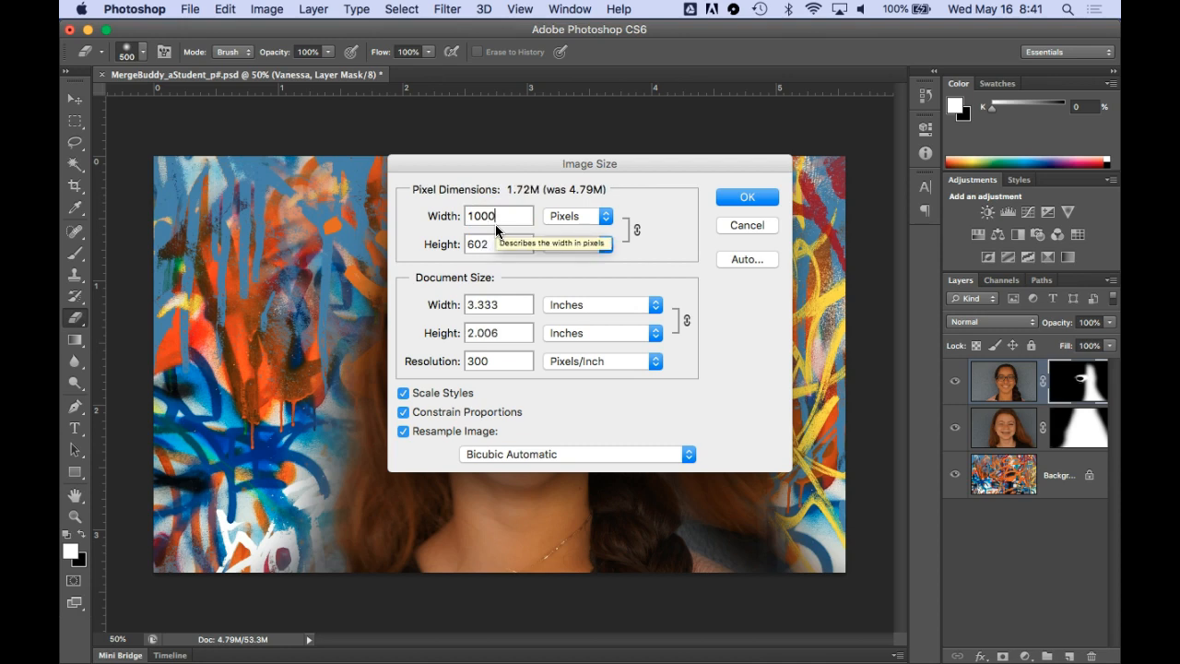
{"action": "left_click", "coordinate": [731, 195]}
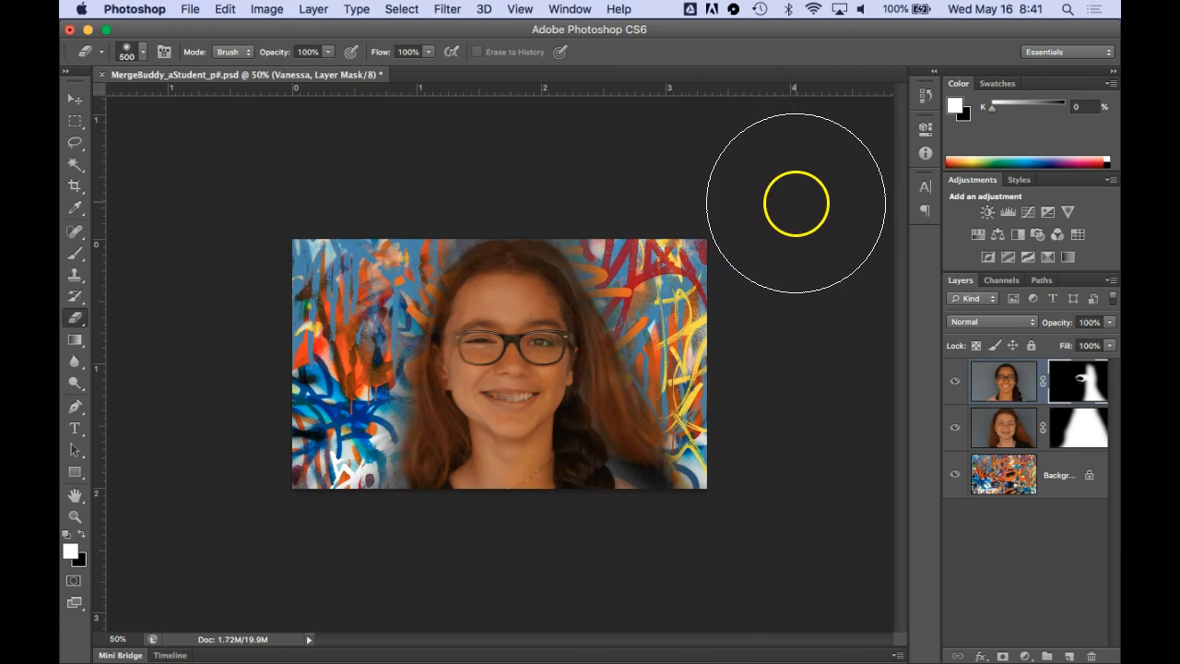
{"action": "key", "text": "super+s"}
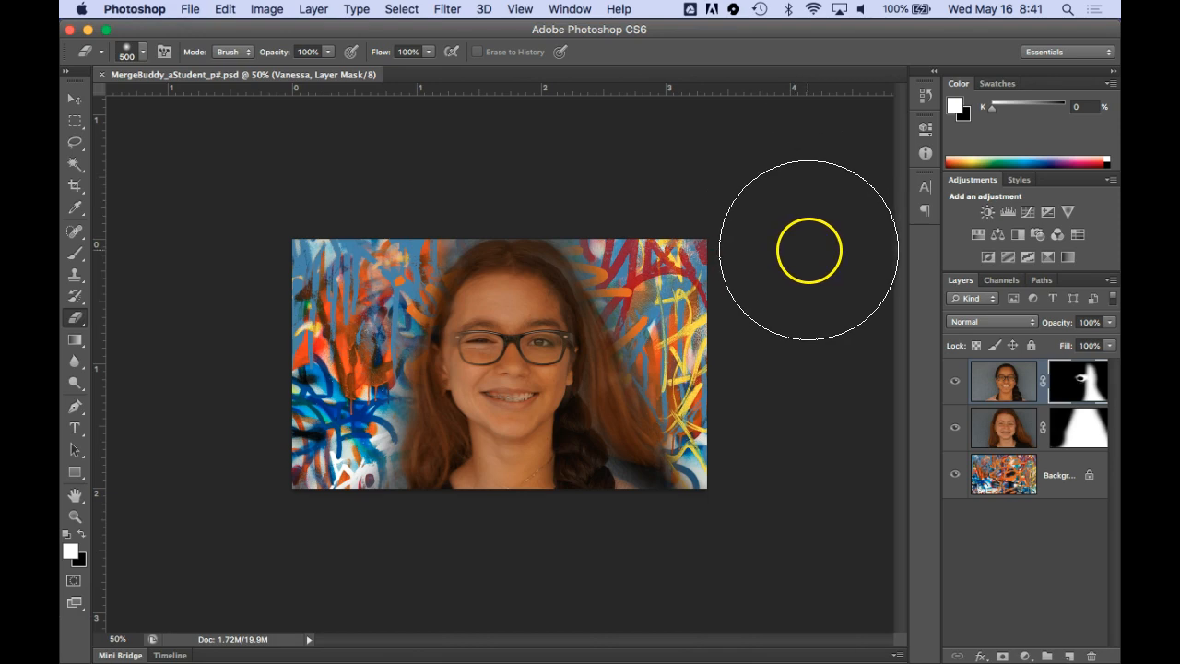
{"action": "key", "text": "super+equal"}
{"action": "key", "text": "super+equal"}
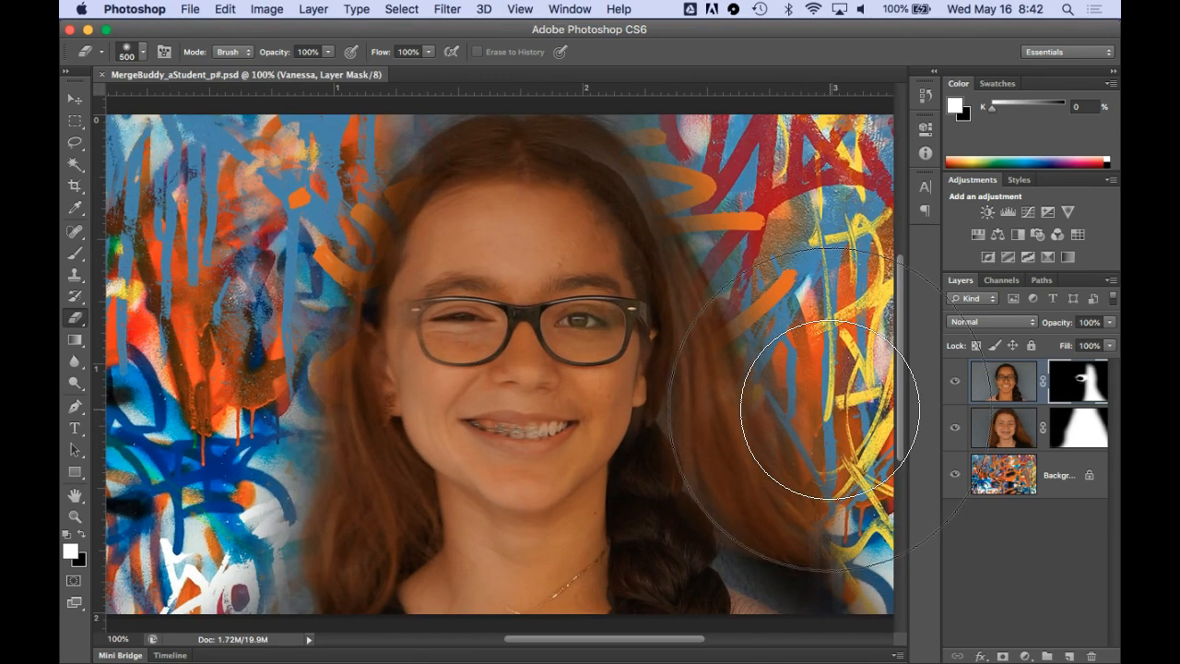